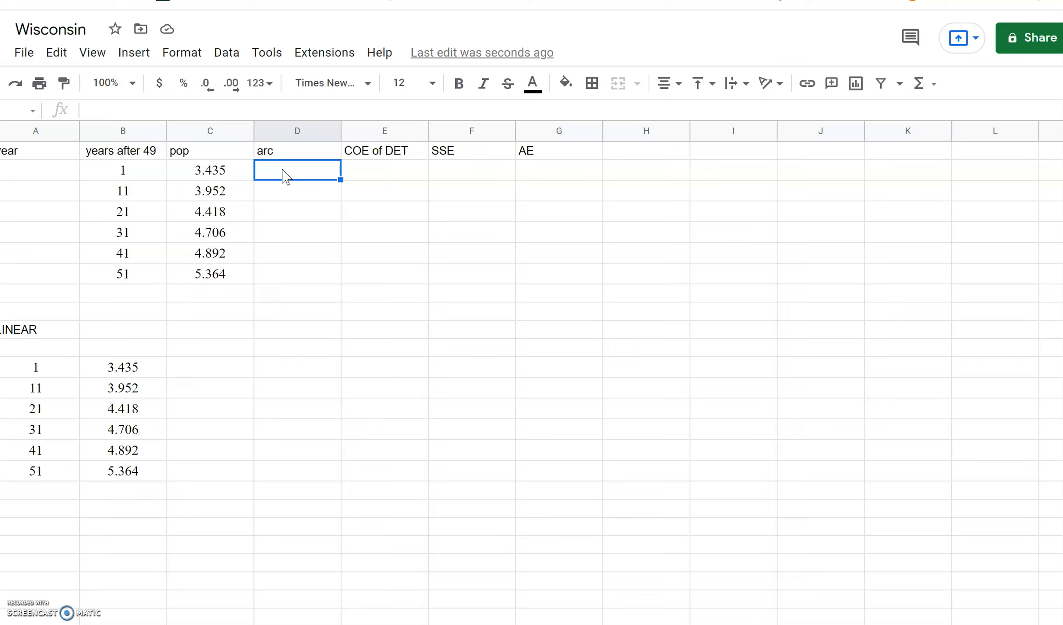
Step: Examine the years and population values in rows 2 and 3 that determine the first average rate of change
{"action": "left_click", "coordinate": [160, 175]}
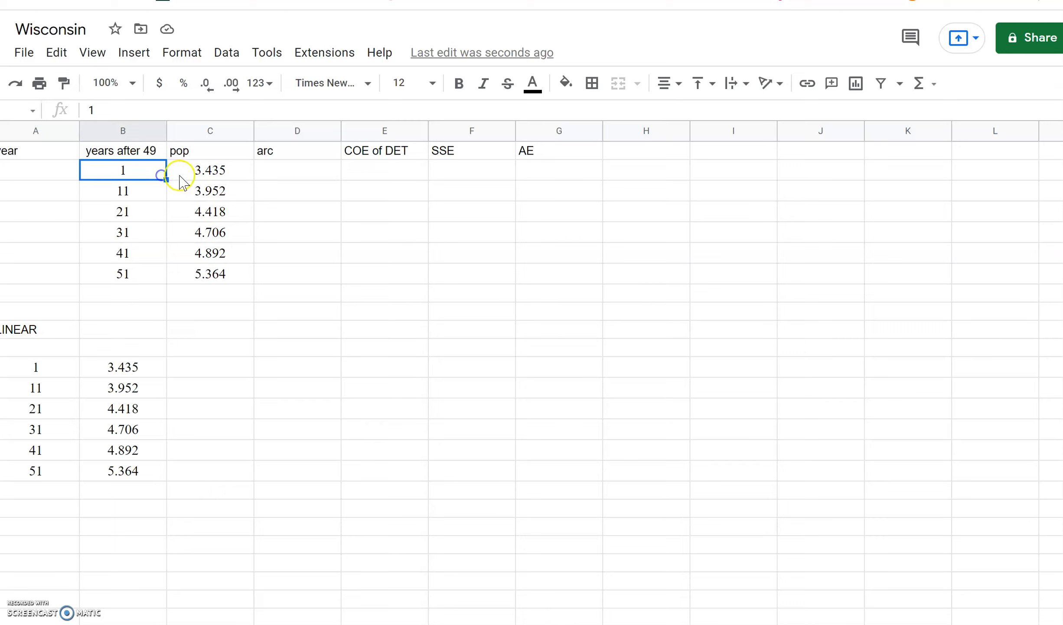
{"action": "left_click", "coordinate": [179, 176]}
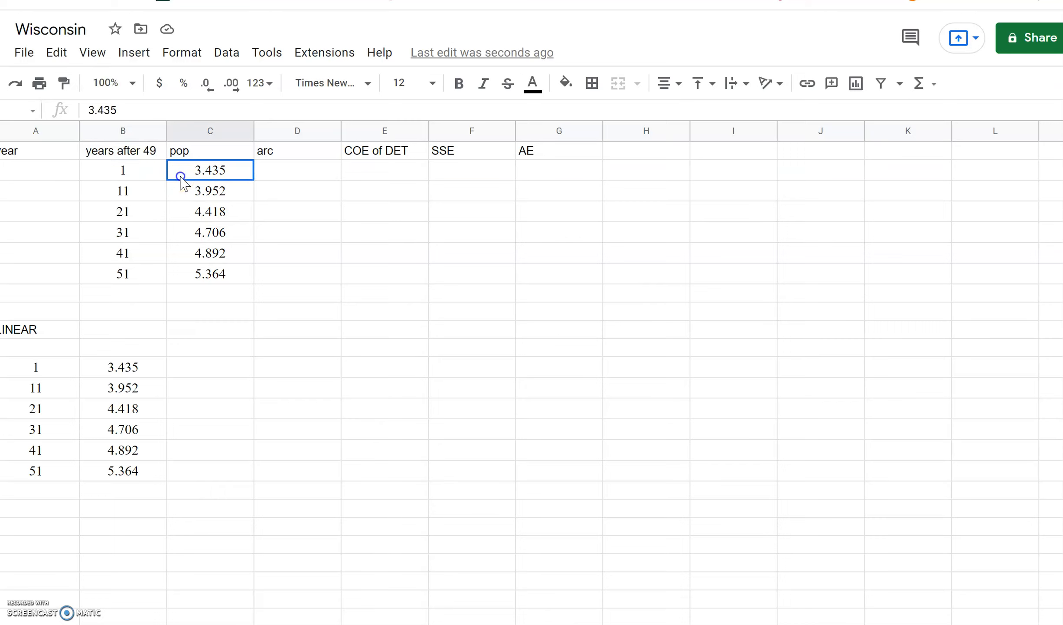
{"action": "left_click", "coordinate": [111, 201]}
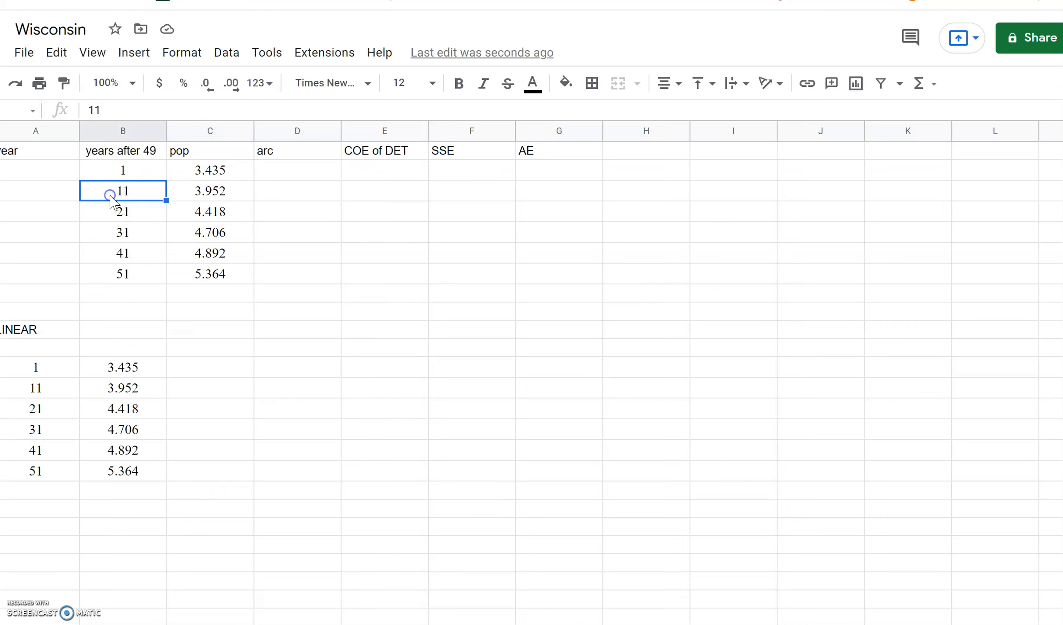
{"action": "left_click", "coordinate": [190, 135]}
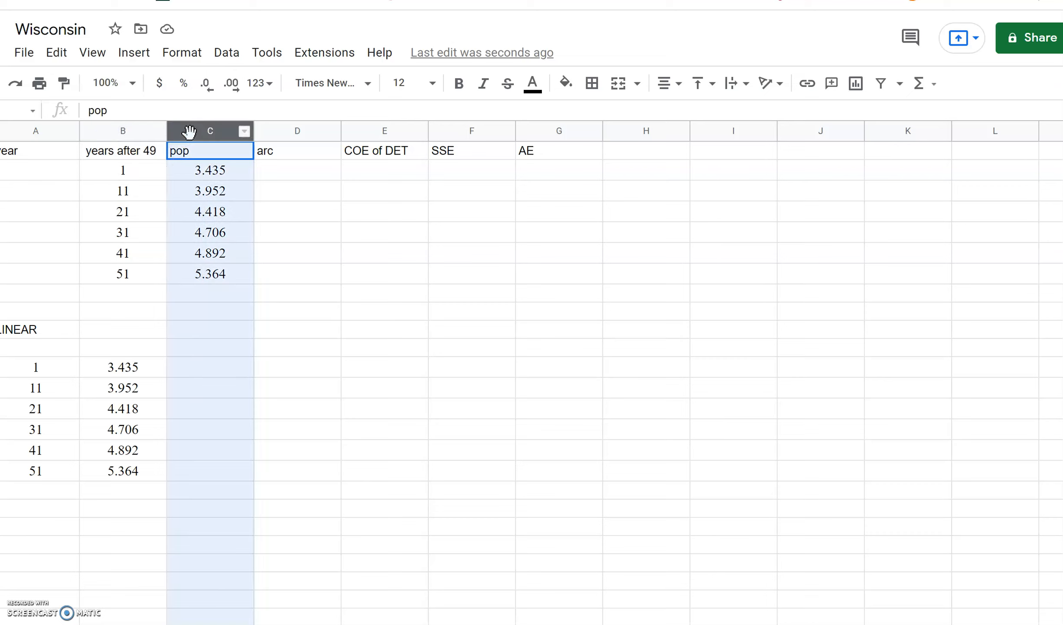
{"action": "left_click", "coordinate": [200, 216]}
{"action": "left_click", "coordinate": [193, 168]}
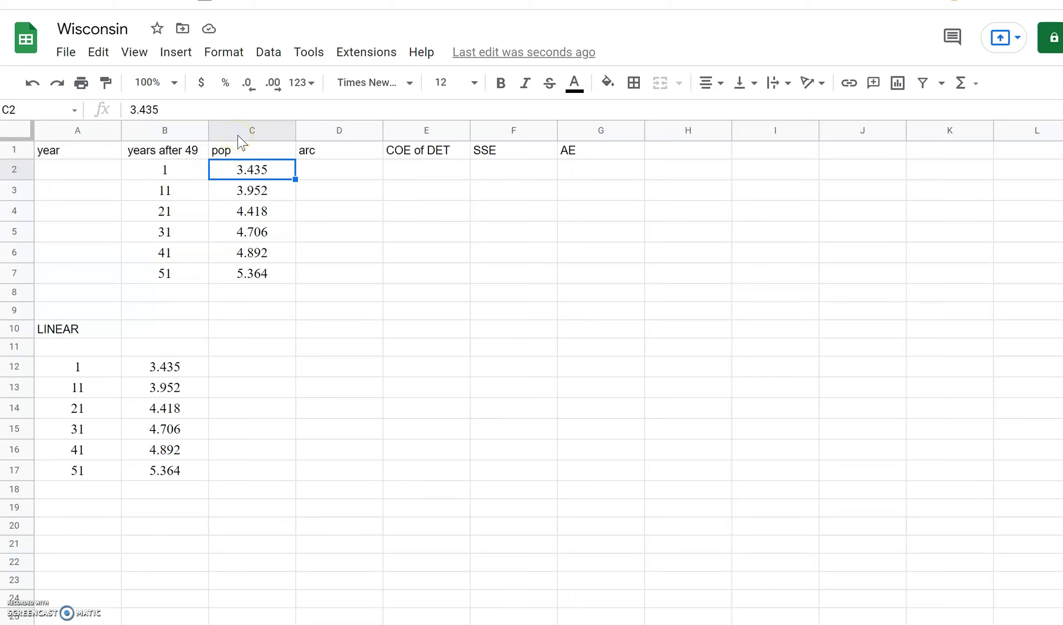
{"action": "left_click", "coordinate": [313, 174]}
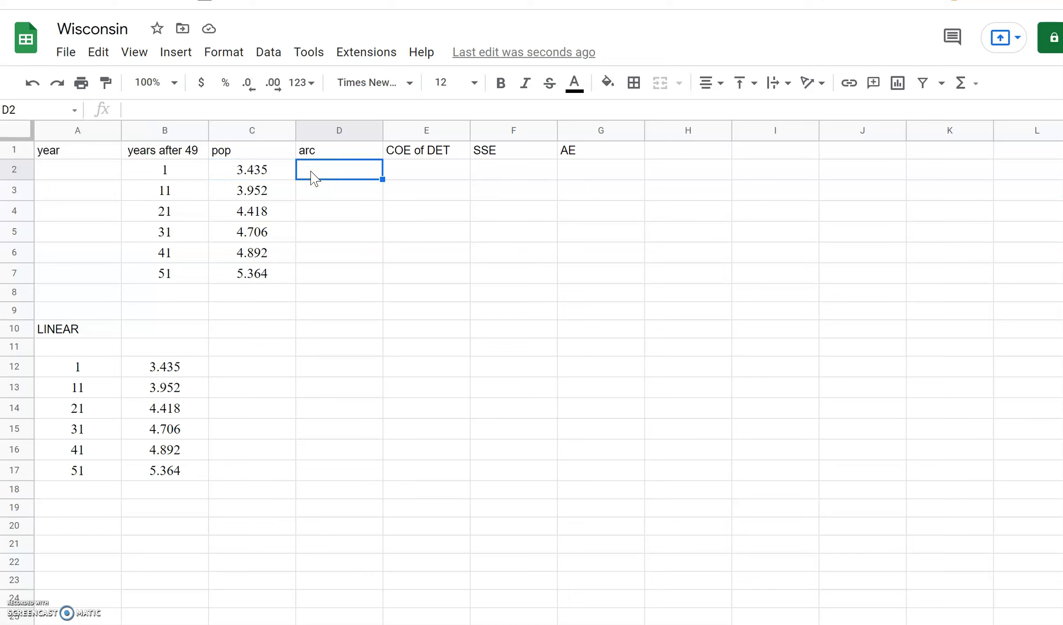
{"action": "left_click", "coordinate": [272, 189]}
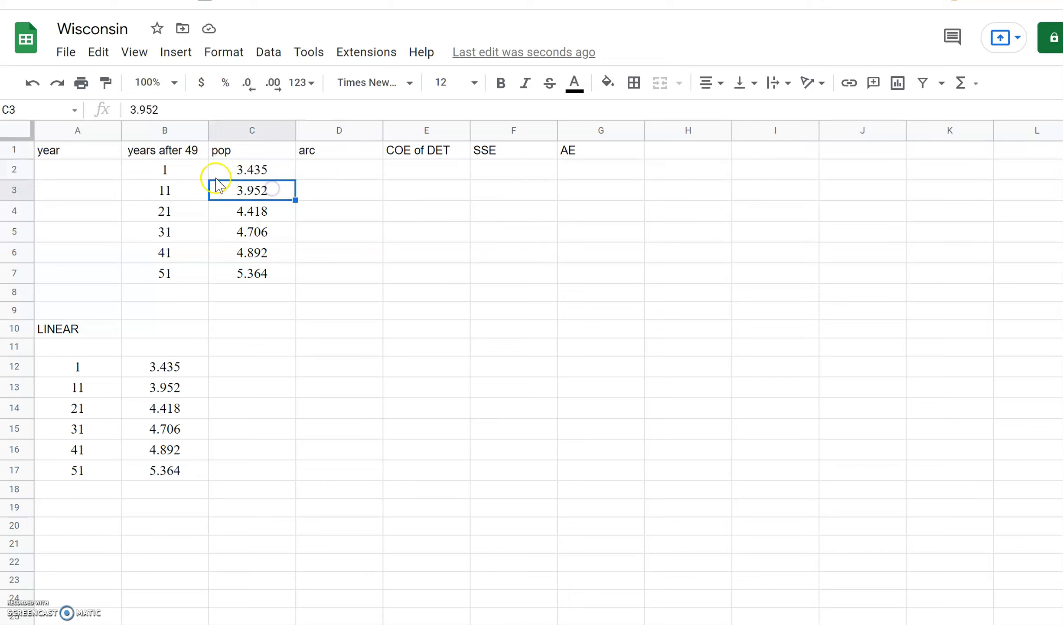
{"action": "left_click_drag", "start_coordinate": [189, 174], "coordinate": [221, 191]}
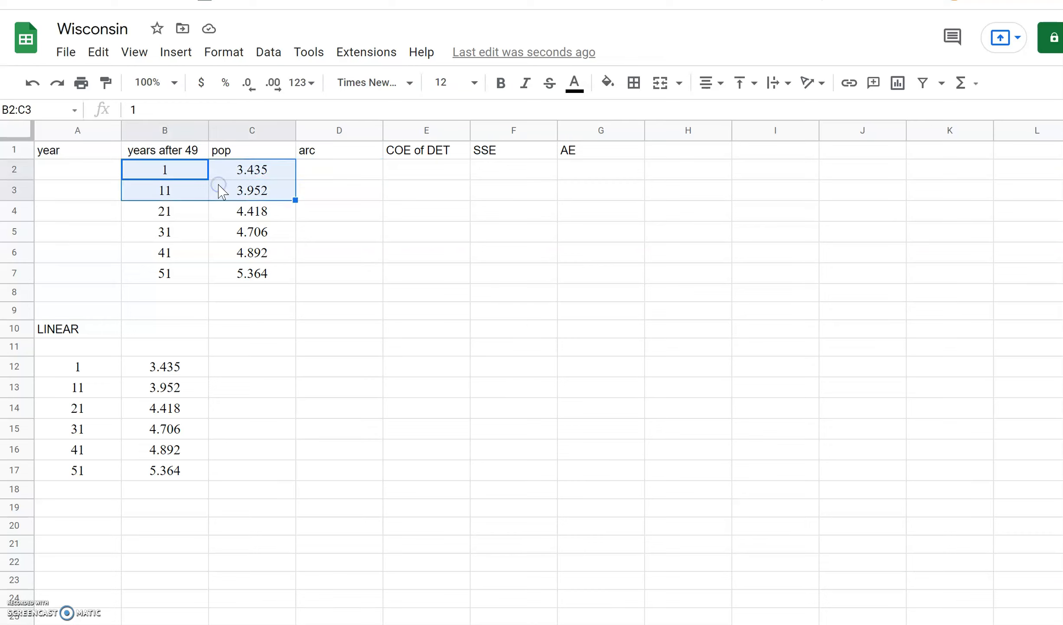
{"action": "left_click", "coordinate": [255, 195]}
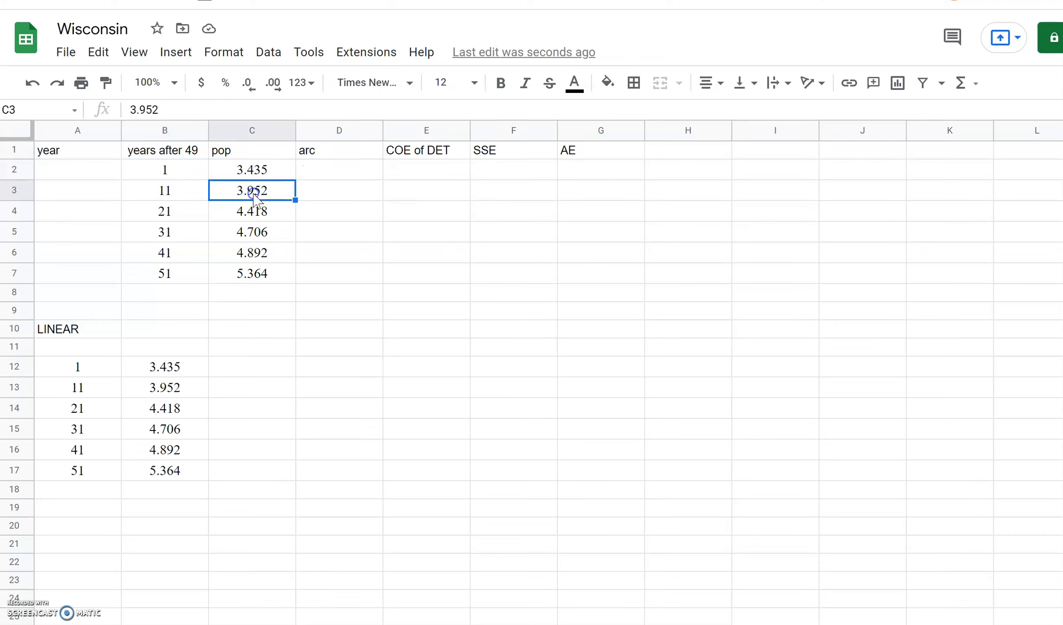
{"action": "left_click", "coordinate": [266, 172]}
{"action": "left_click", "coordinate": [171, 195]}
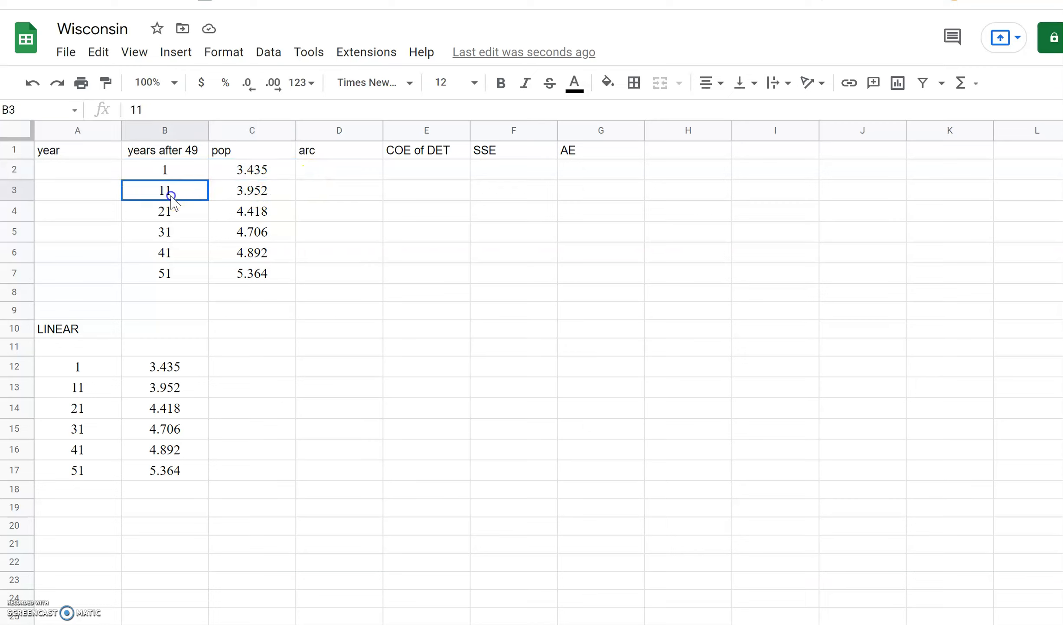
{"action": "left_click", "coordinate": [182, 173]}
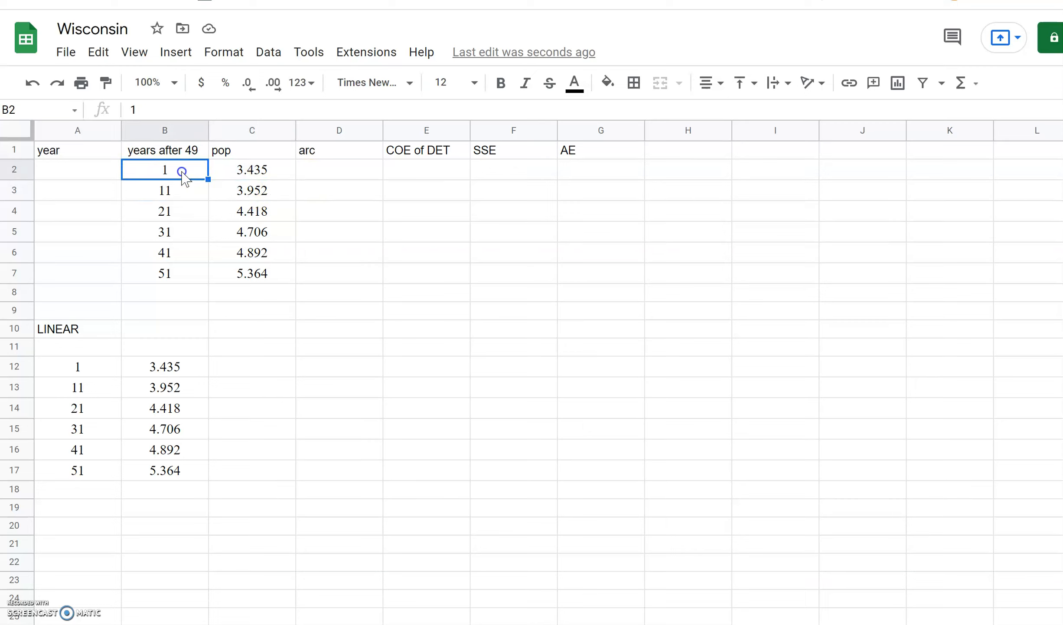
Step: Enter the formula =(C3-C2)/(B3-B2) in cell D2 to calculate the first average rate of change
{"action": "left_click", "coordinate": [309, 175]}
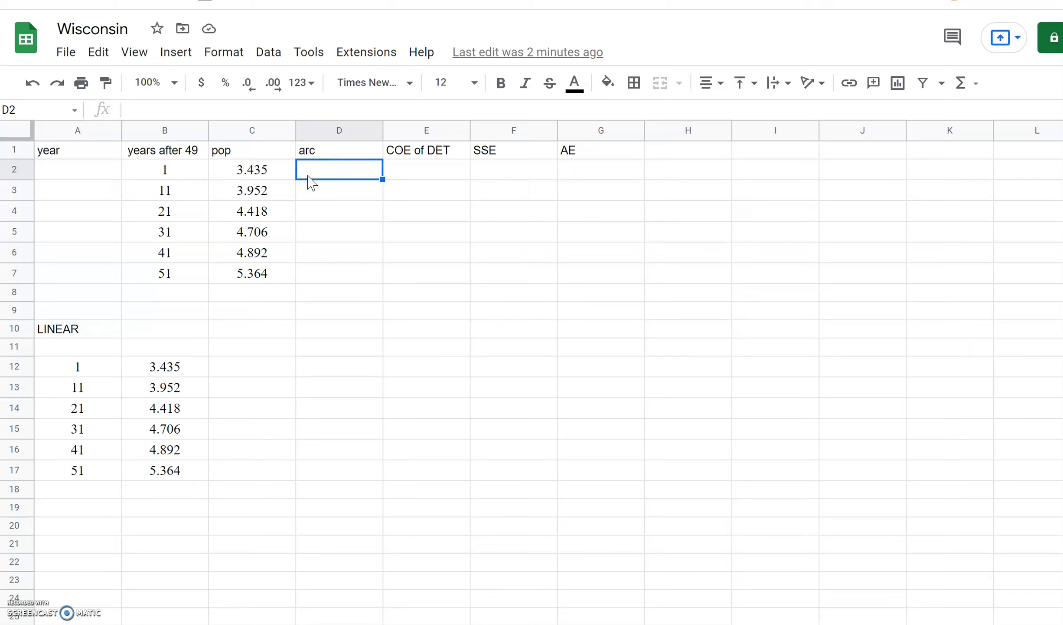
{"action": "left_click", "coordinate": [309, 171]}
{"action": "type", "text": "="}
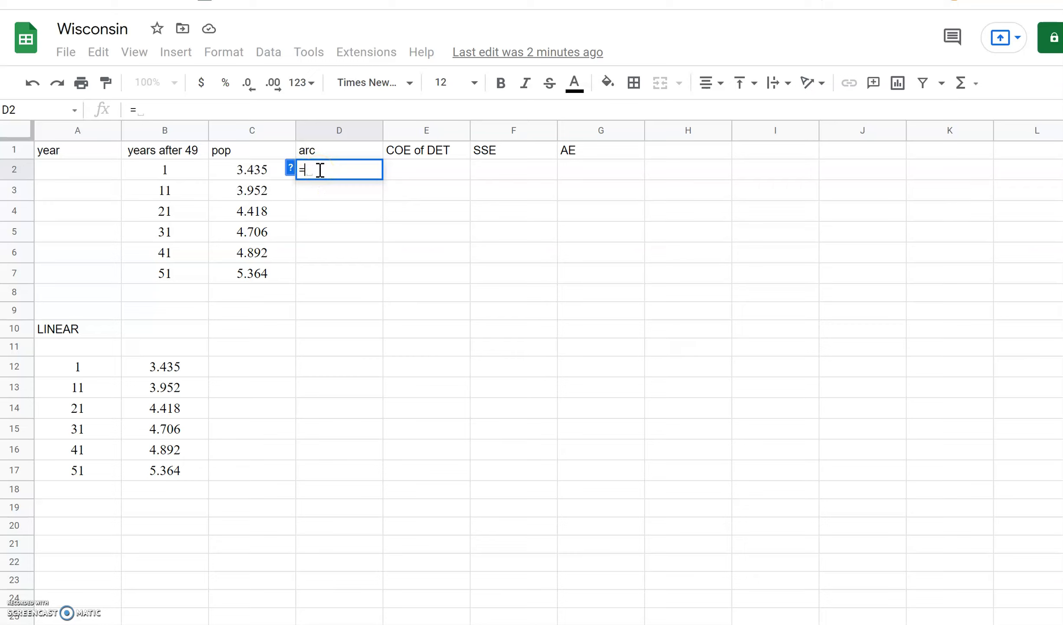
{"action": "type", "text": "(C"}
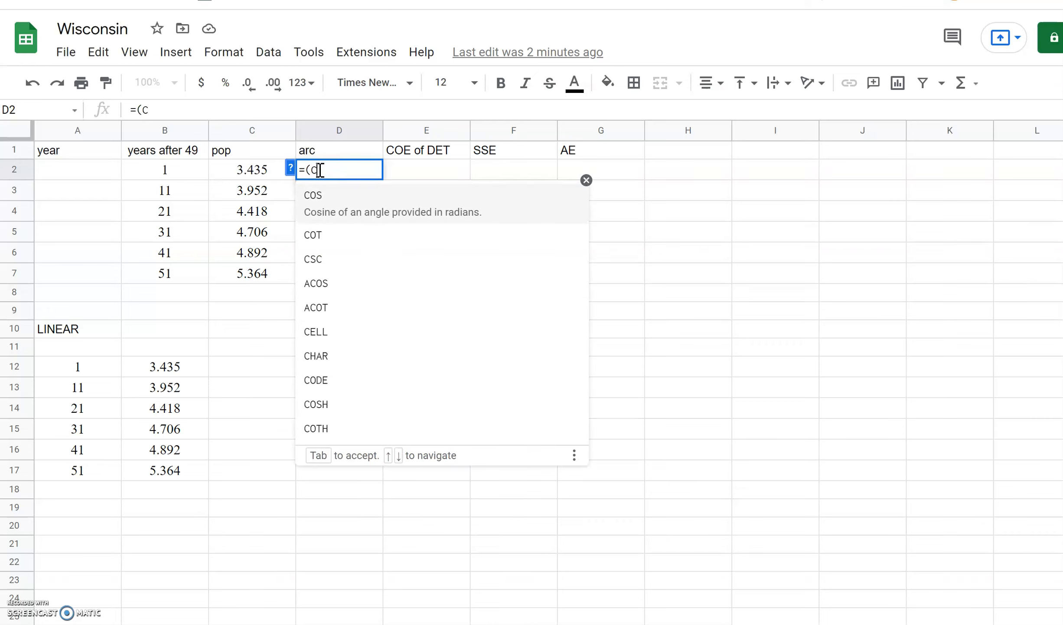
{"action": "type", "text": "3"}
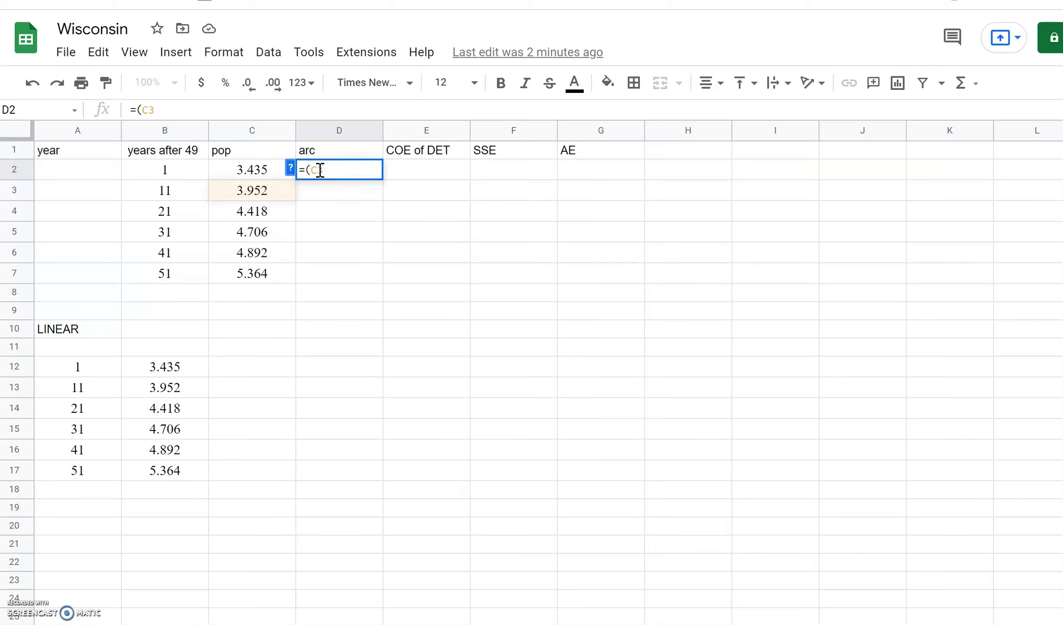
{"action": "left_click", "coordinate": [329, 170]}
{"action": "type", "text": "-"}
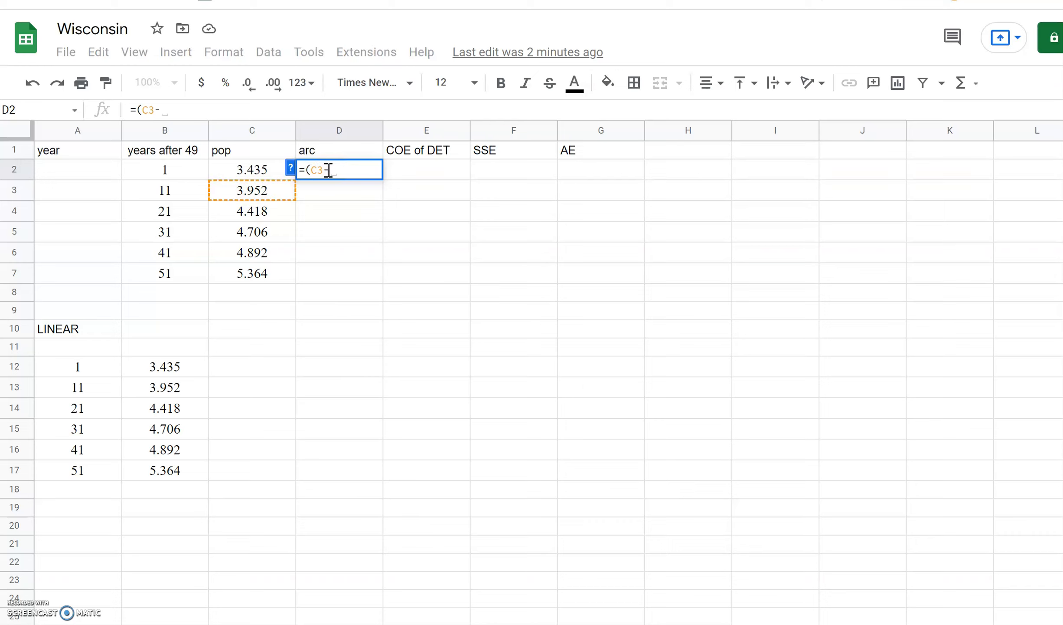
{"action": "type", "text": "C2"}
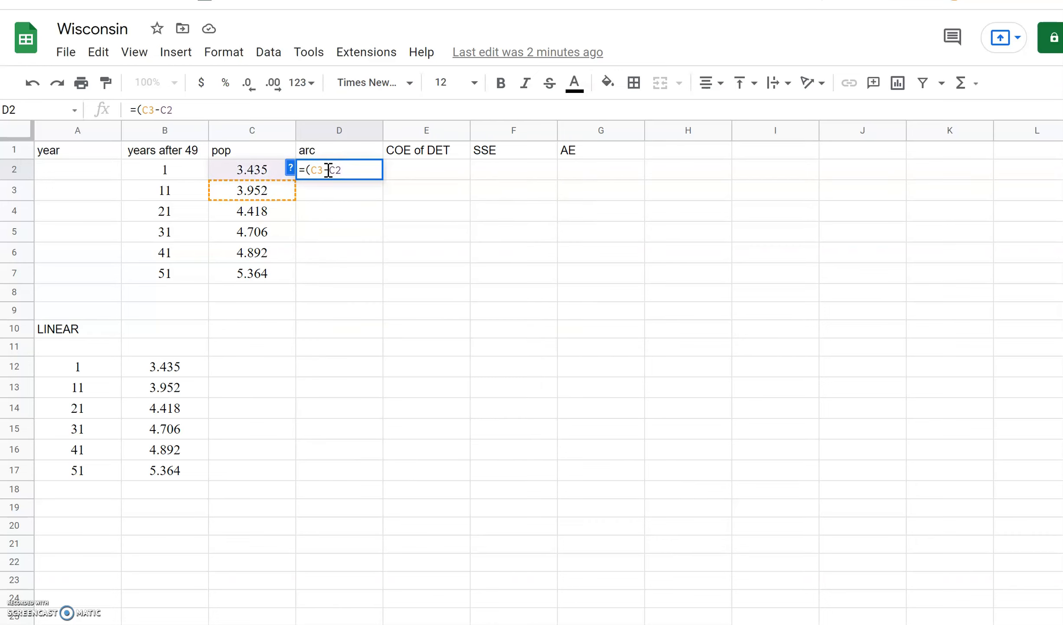
{"action": "type", "text": ")"}
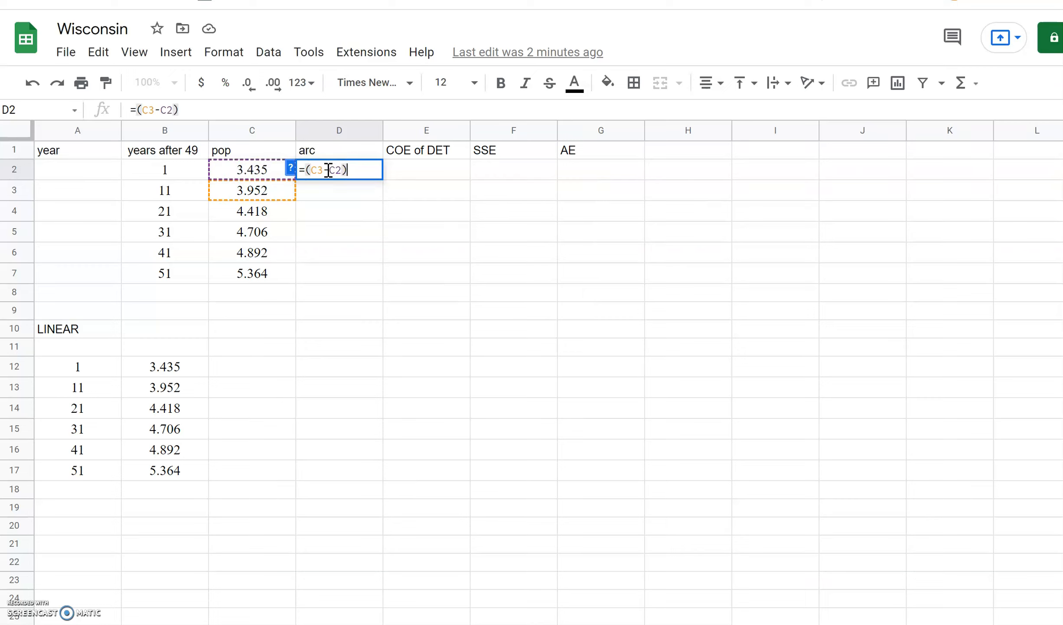
{"action": "type", "text": "/"}
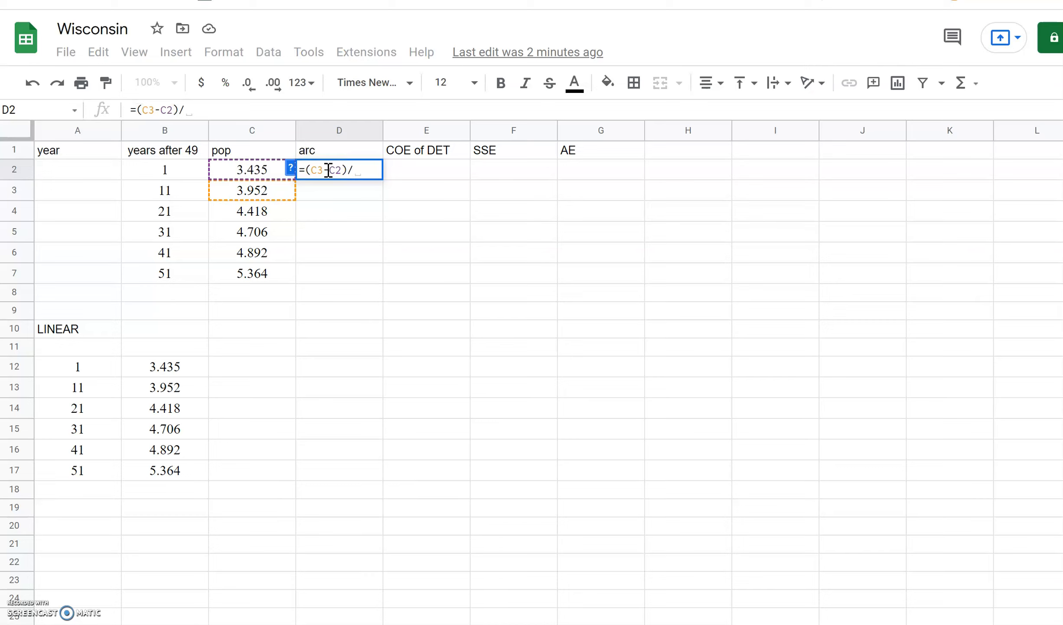
{"action": "type", "text": "(B"}
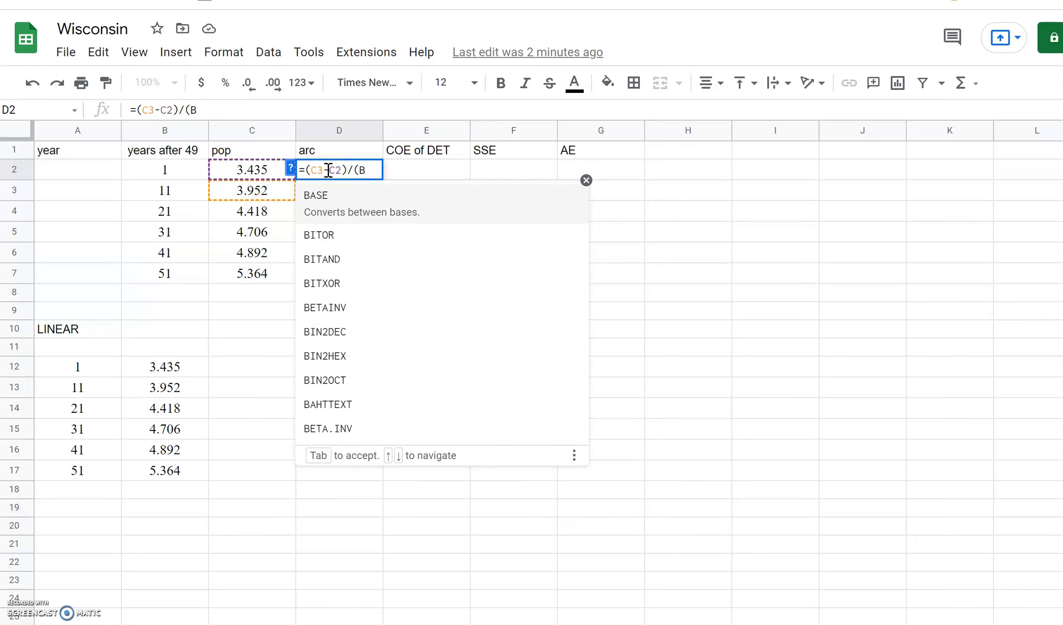
{"action": "type", "text": "3-B2)"}
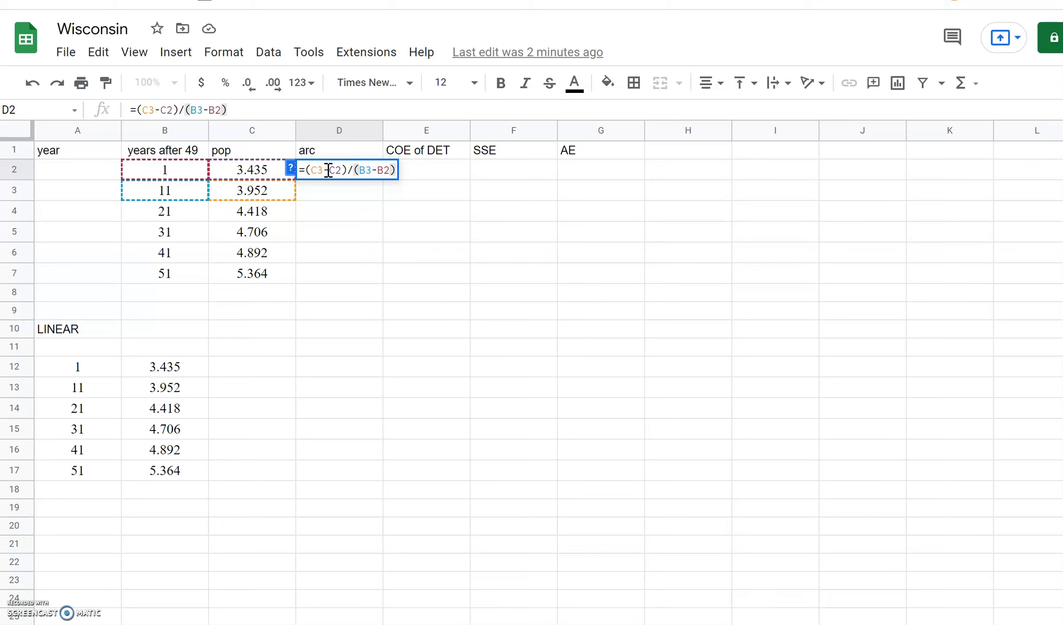
{"action": "key", "text": "Return"}
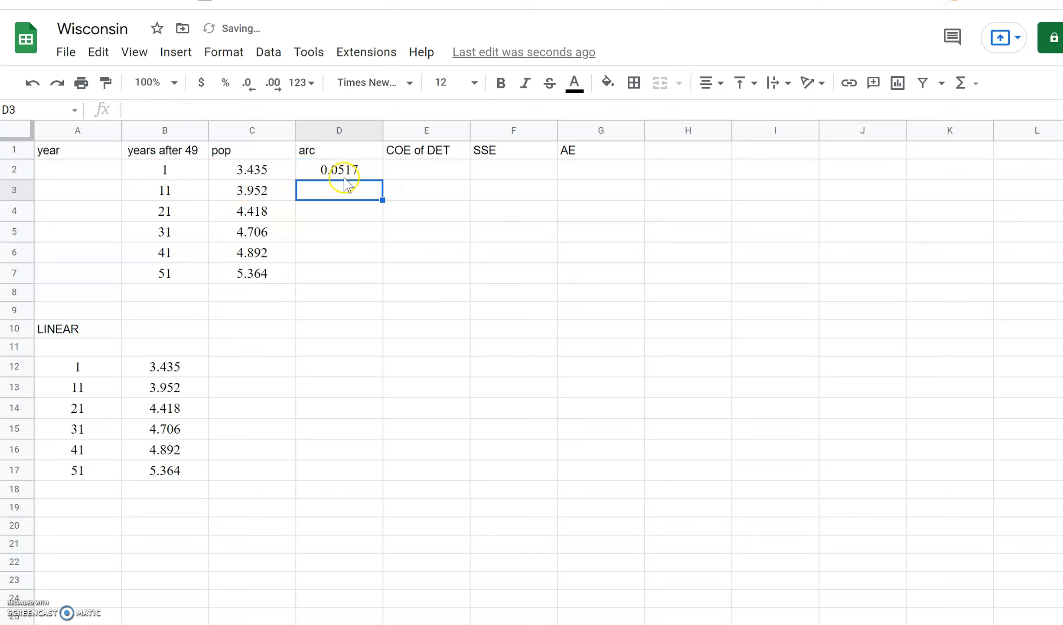
Step: Fill the arc formula from D2 down through D7
{"action": "mouse_move", "coordinate": [199, 176]}
{"action": "left_mouse_down"}
{"action": "mouse_move", "coordinate": [190, 171]}
{"action": "mouse_move", "coordinate": [206, 195]}
{"action": "left_mouse_up"}
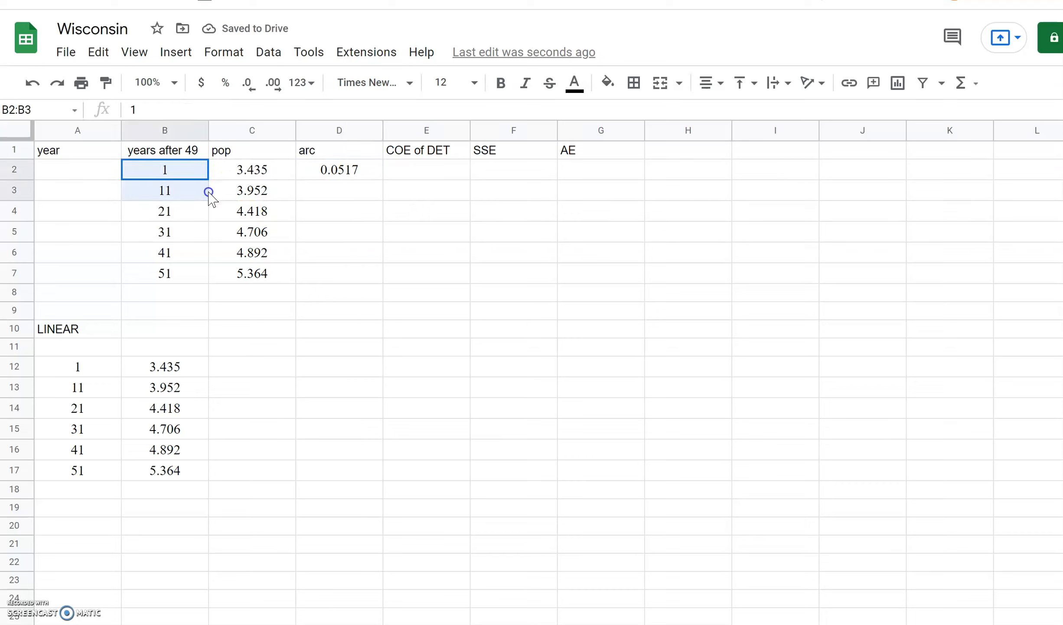
{"action": "left_click", "coordinate": [318, 191]}
{"action": "left_click", "coordinate": [344, 171]}
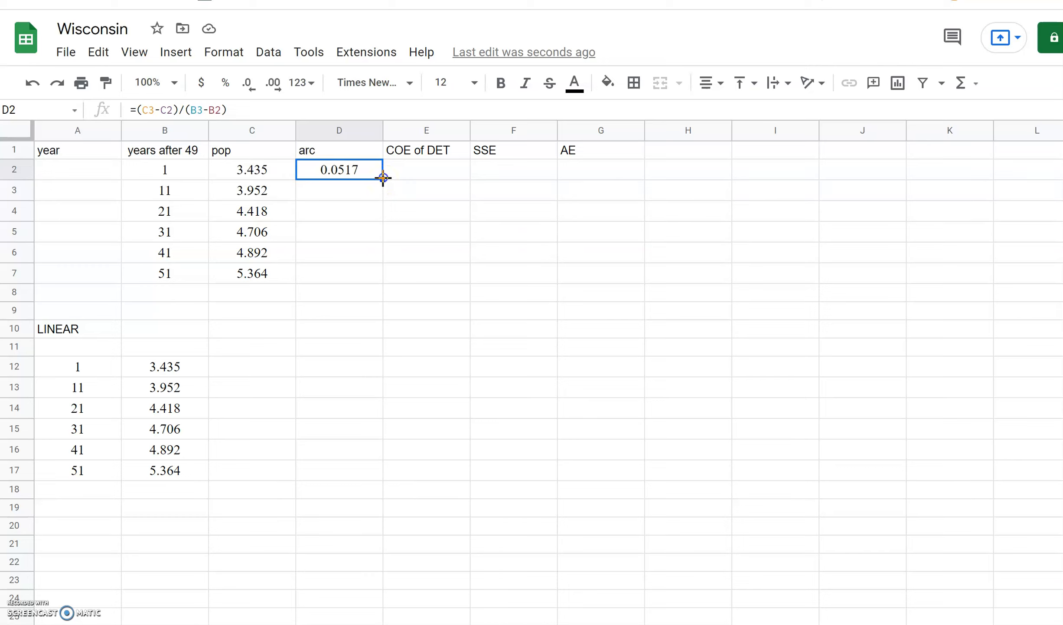
{"action": "left_click_drag", "start_coordinate": [383, 177], "coordinate": [376, 270]}
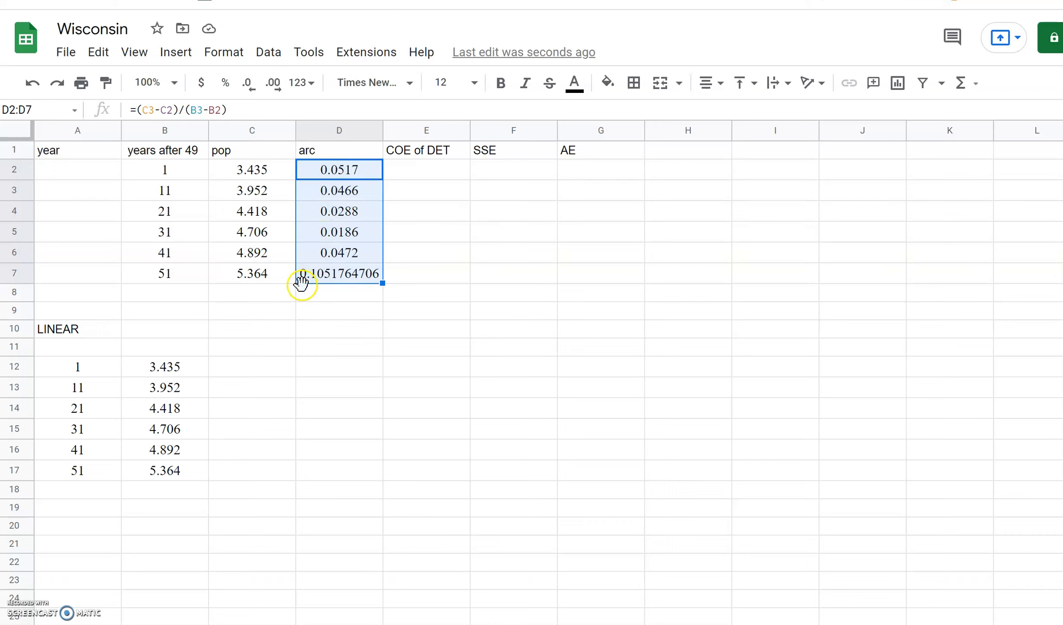
Step: Examine the formula in D7 and the cells B8 and C8 that it refers to
{"action": "left_click", "coordinate": [322, 281]}
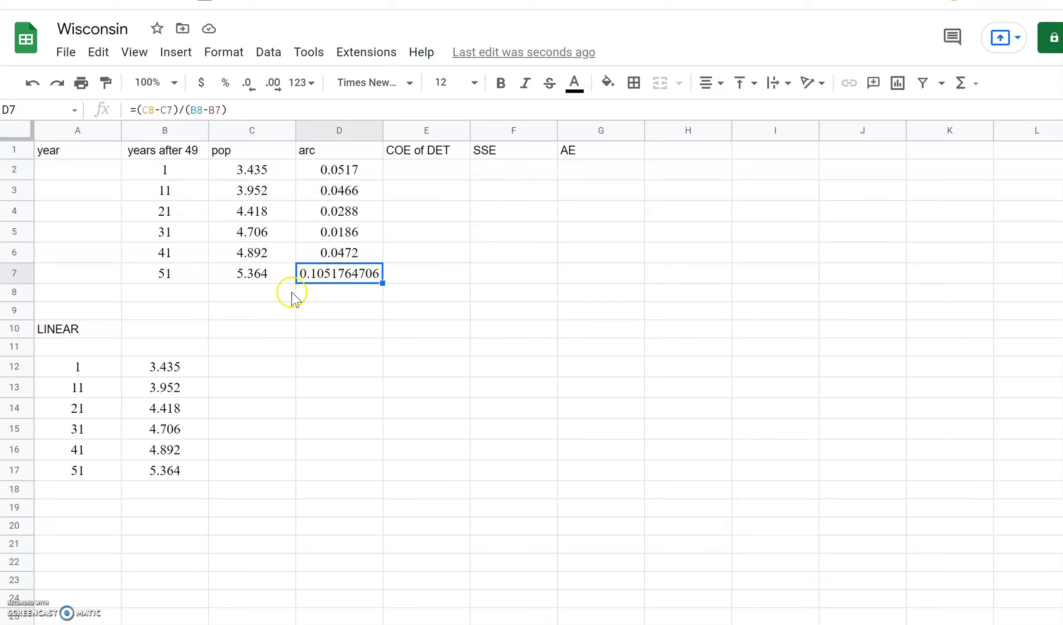
{"action": "left_click", "coordinate": [325, 277]}
{"action": "left_click", "coordinate": [326, 291]}
{"action": "left_click", "coordinate": [330, 280]}
{"action": "left_click", "coordinate": [250, 294]}
{"action": "left_click", "coordinate": [199, 295]}
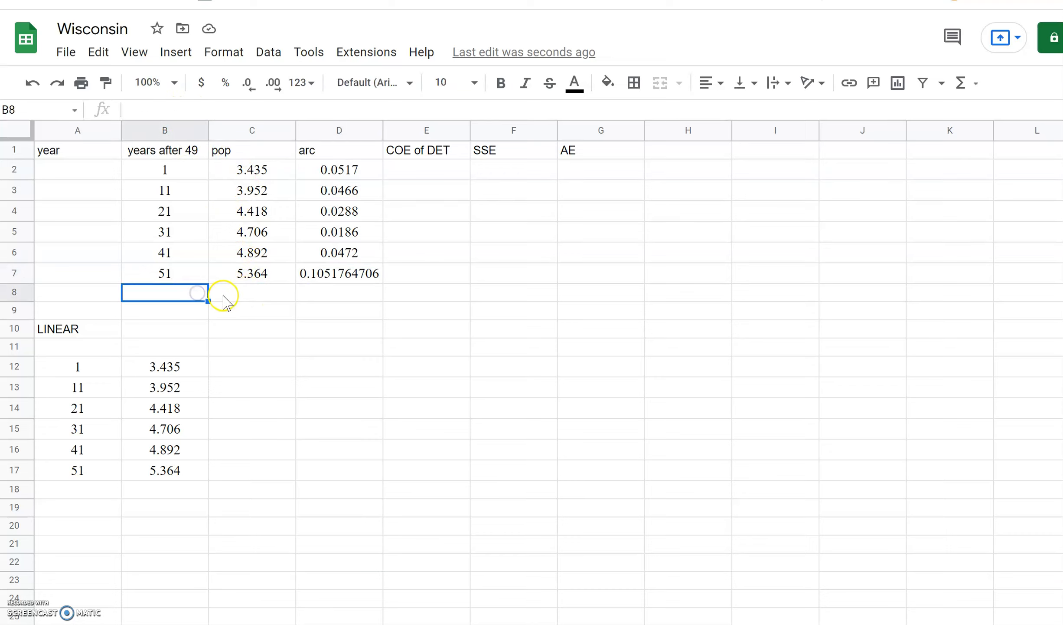
{"action": "left_click", "coordinate": [223, 298]}
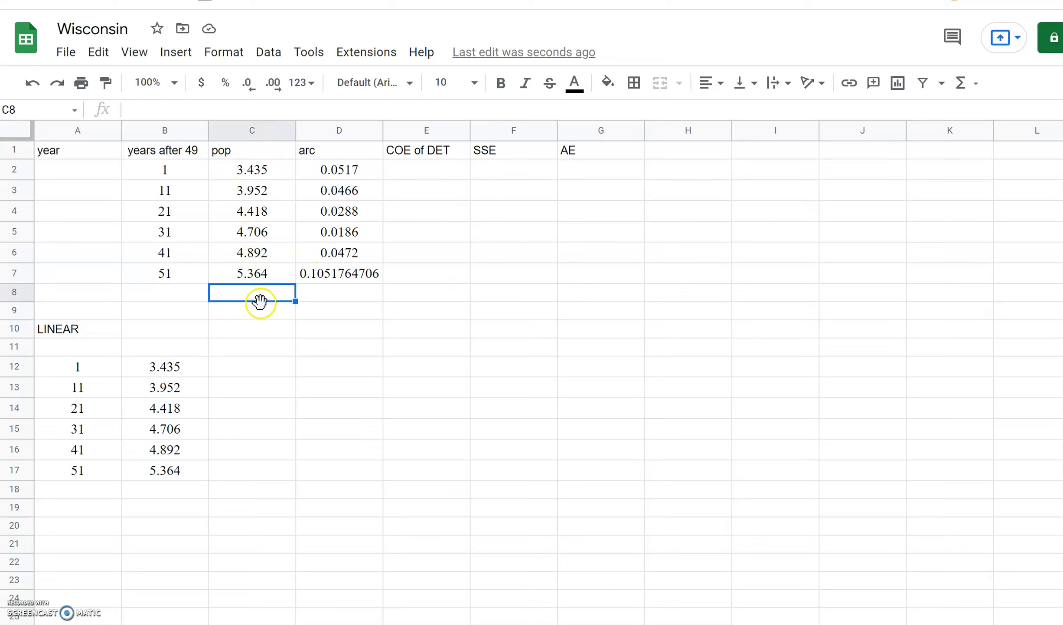
{"action": "left_click", "coordinate": [190, 299]}
Step: Clear the arc formula from cell D7, the row for year 51
{"action": "left_click", "coordinate": [314, 279]}
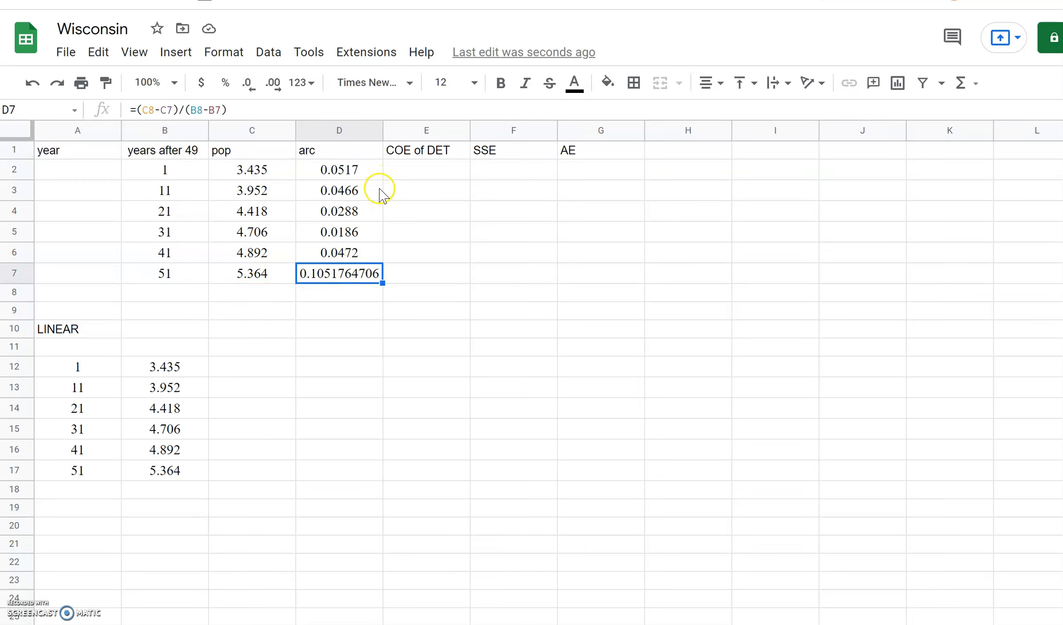
{"action": "key", "text": "Delete"}
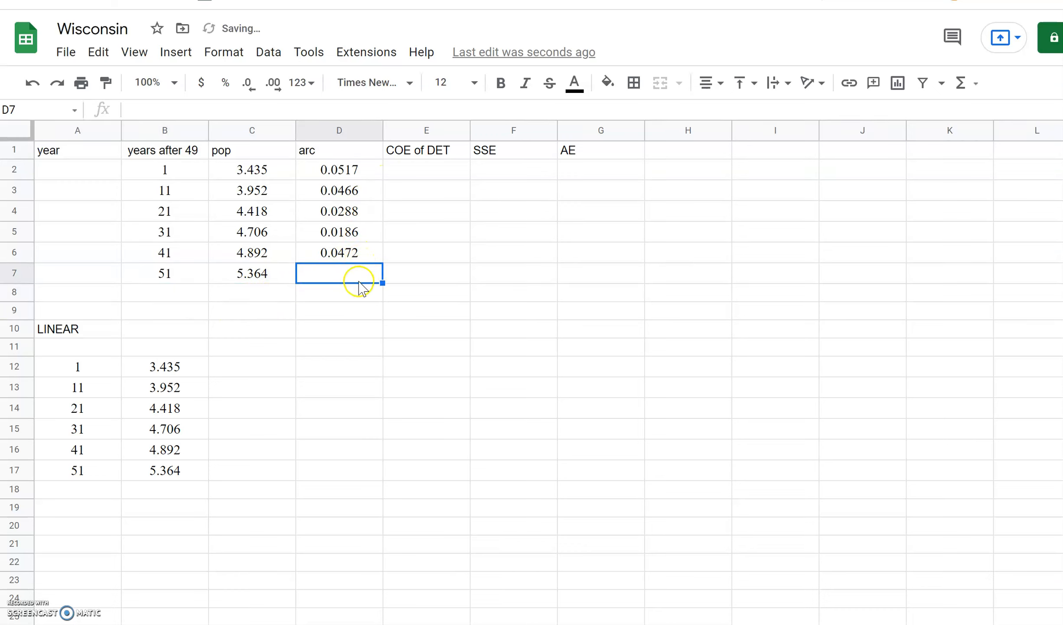
{"action": "left_click", "coordinate": [361, 297]}
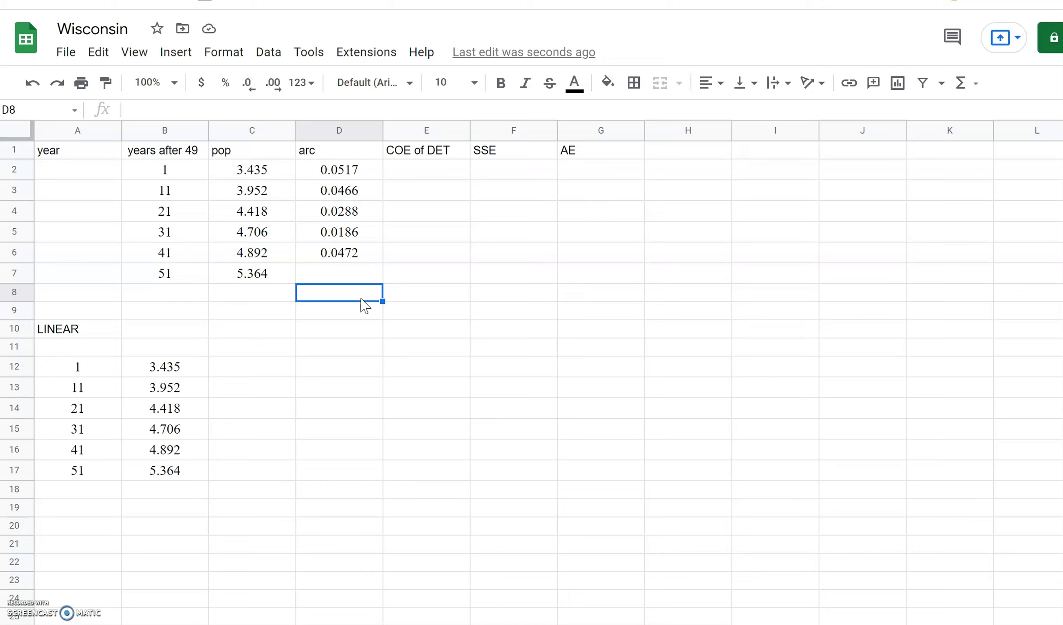
{"action": "left_click", "coordinate": [507, 174]}
{"action": "left_click", "coordinate": [597, 173]}
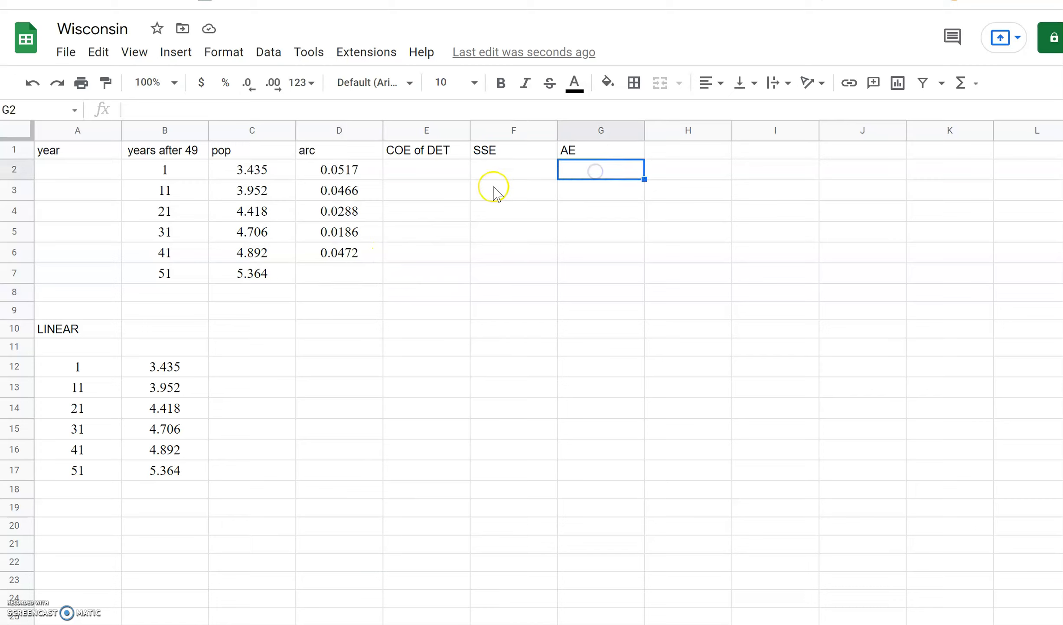
{"action": "left_click", "coordinate": [476, 170]}
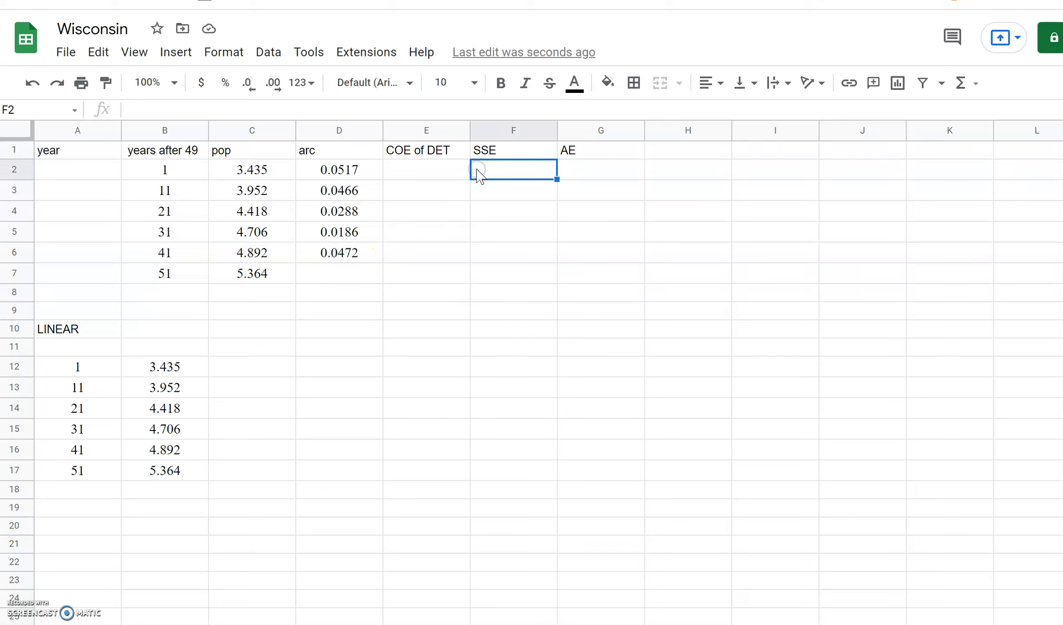
{"action": "left_click", "coordinate": [583, 170]}
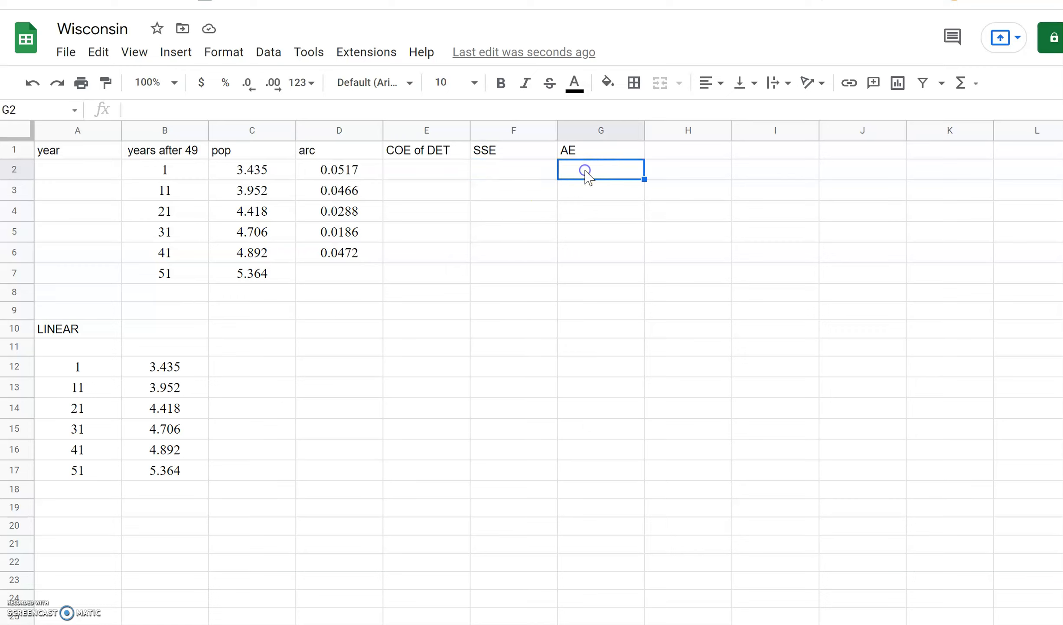
{"action": "left_click", "coordinate": [519, 177]}
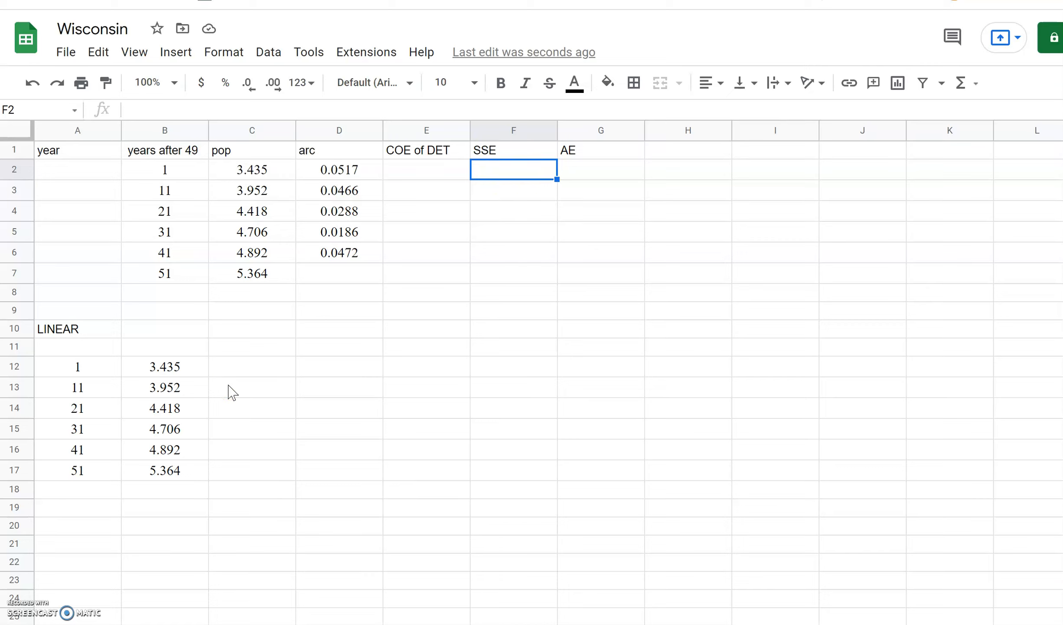
Step: Insert a chart from the linear data in A12:B17 and set its chart type to scatter
{"action": "left_click_drag", "start_coordinate": [58, 368], "coordinate": [144, 477]}
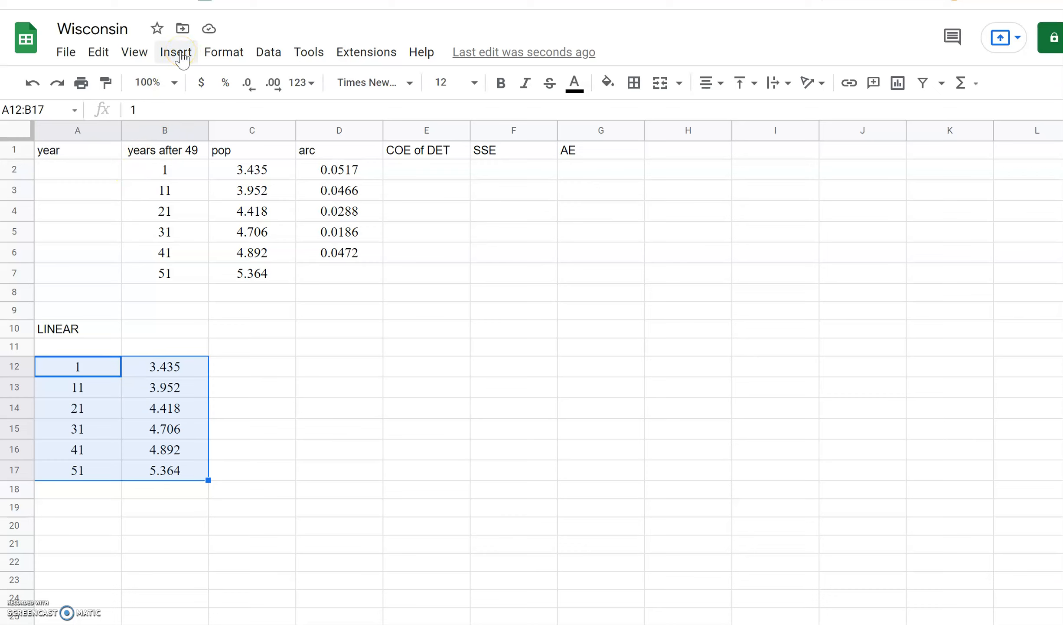
{"action": "left_click", "coordinate": [182, 55]}
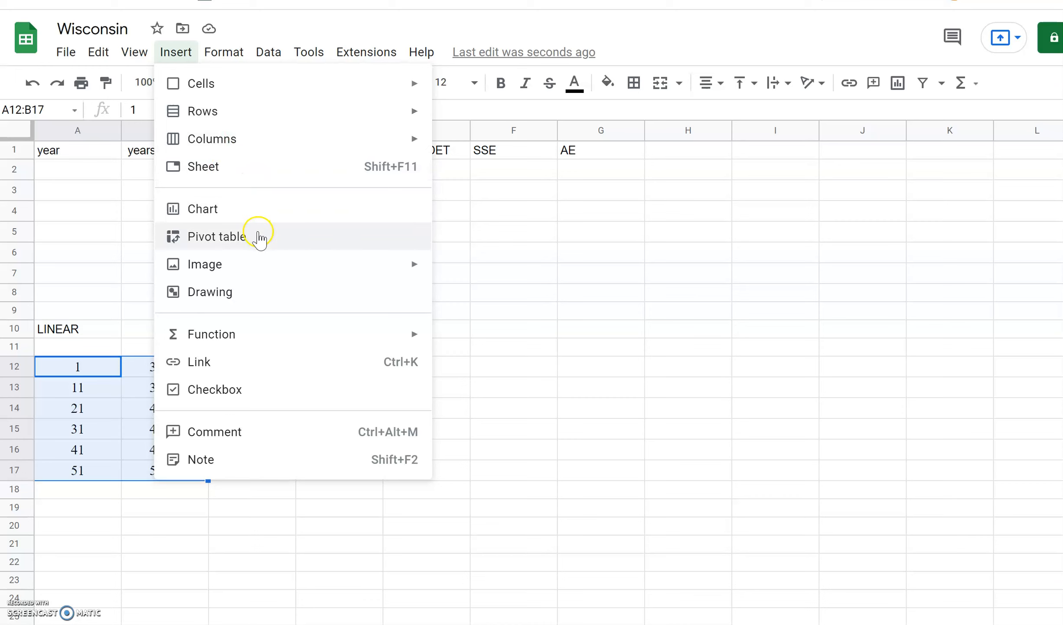
{"action": "left_click", "coordinate": [267, 214]}
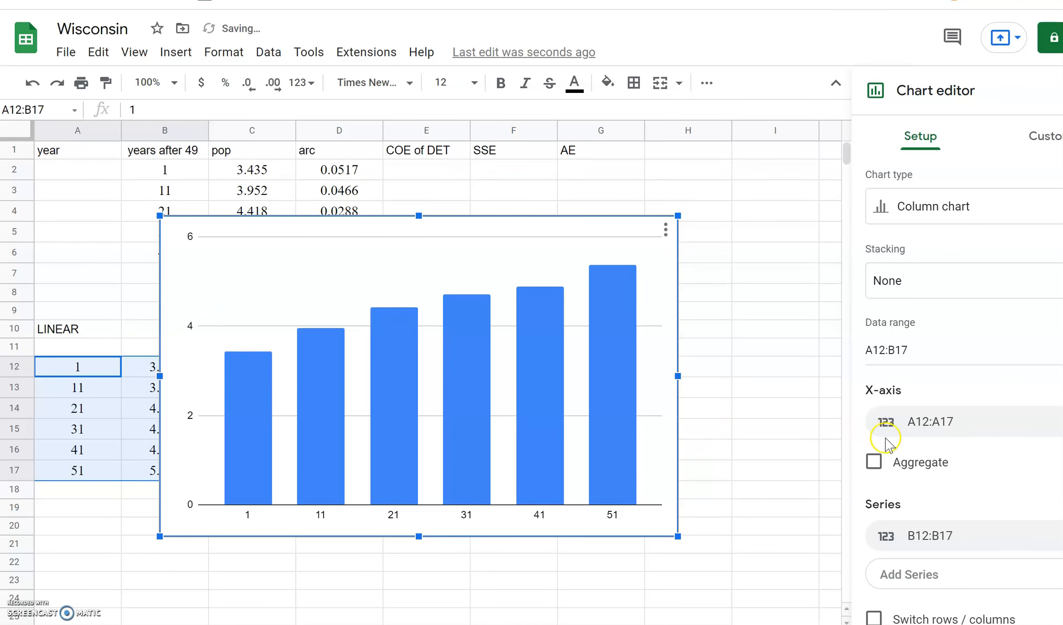
{"action": "left_click", "coordinate": [974, 206]}
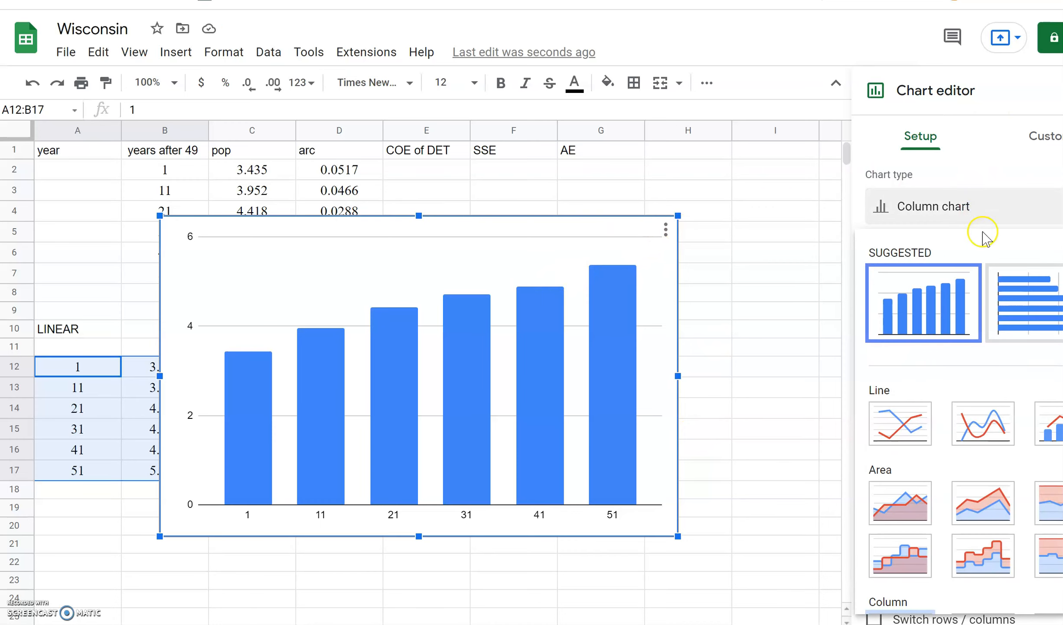
{"action": "scroll", "coordinate": [985, 373], "scroll_direction": "down", "scroll_amount": 10}
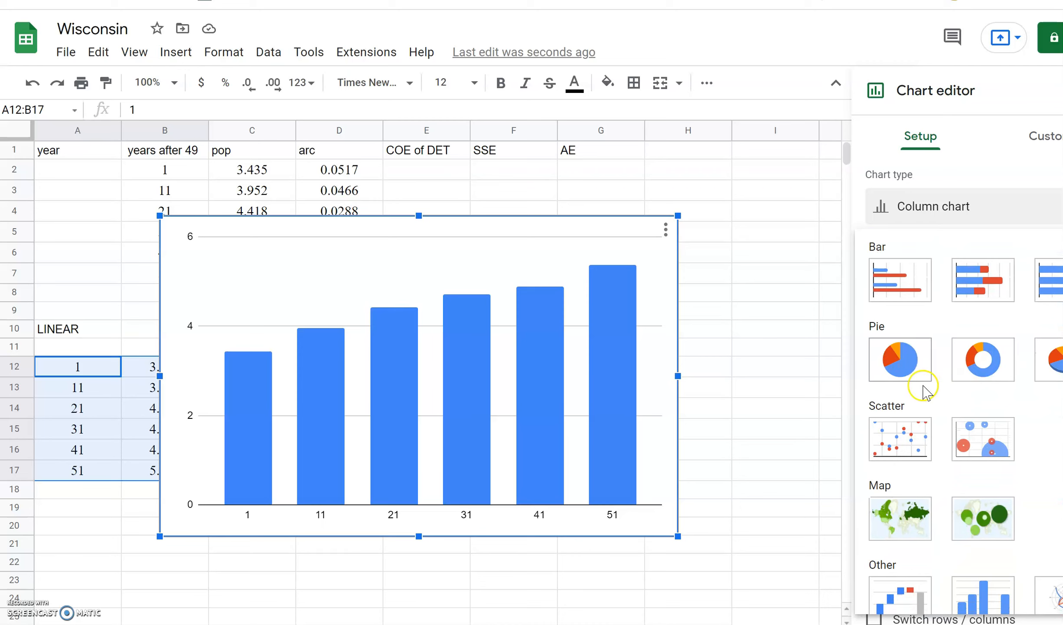
{"action": "left_click", "coordinate": [901, 451]}
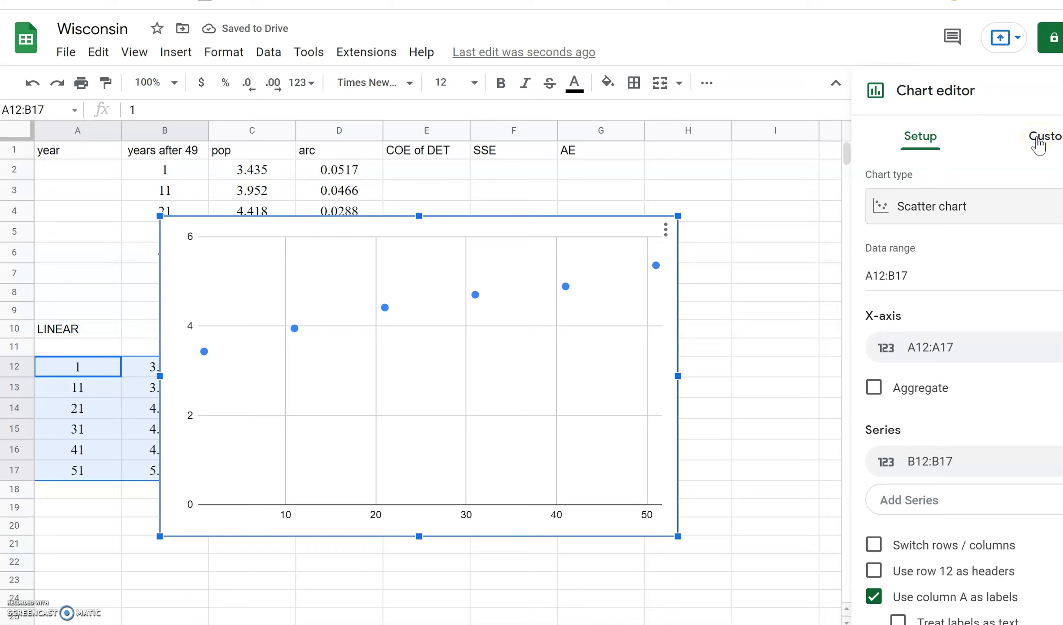
Step: Add a trendline to the scatter chart's data series and set its type to Exponential
{"action": "left_click", "coordinate": [1039, 143]}
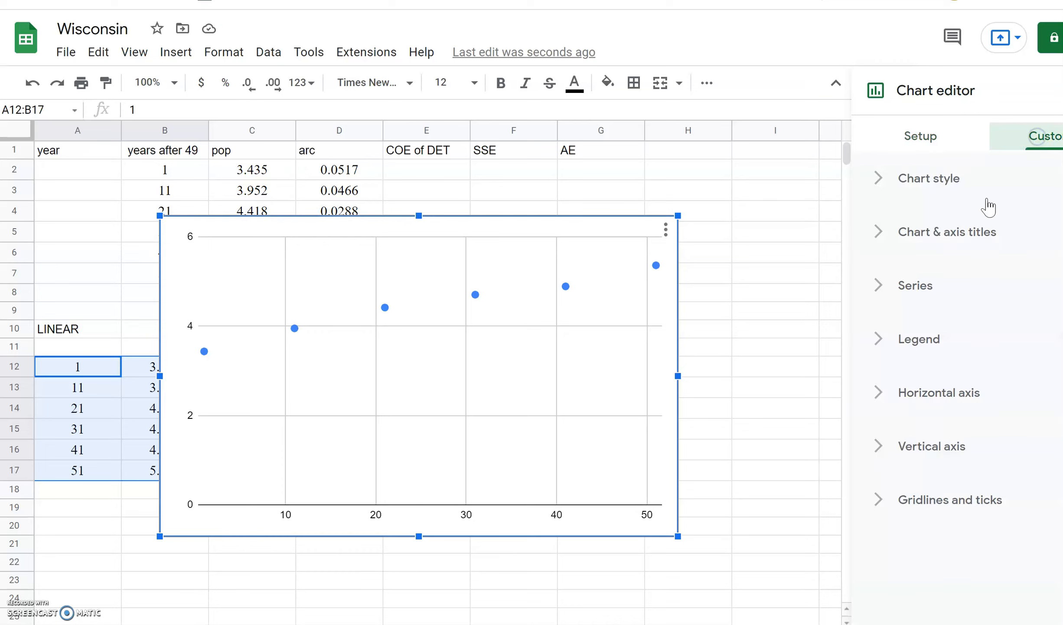
{"action": "left_click", "coordinate": [880, 289]}
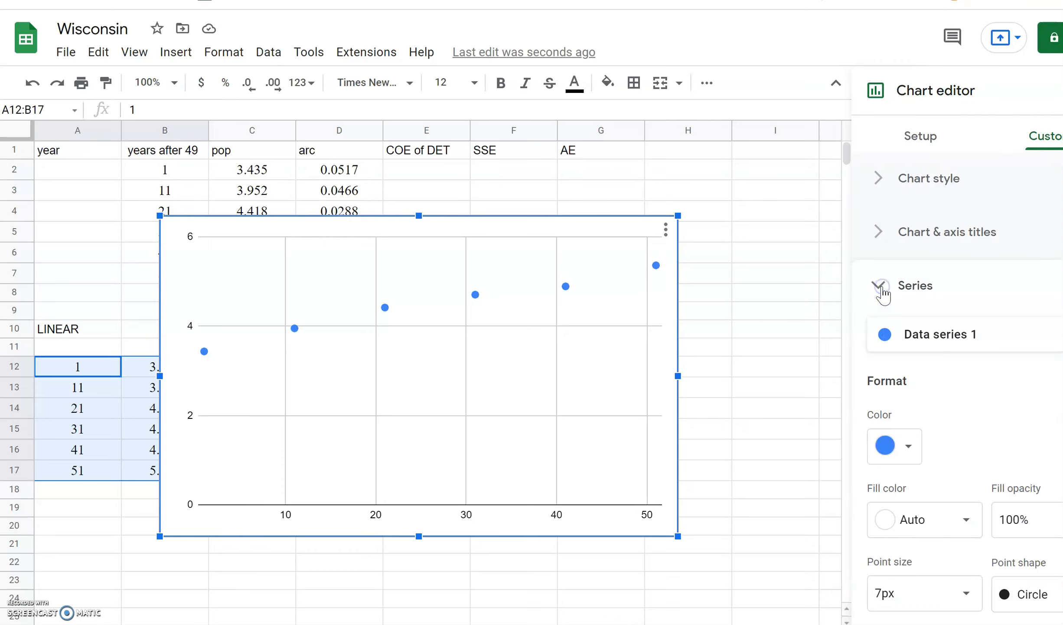
{"action": "scroll", "coordinate": [883, 294], "scroll_direction": "down", "scroll_amount": 4}
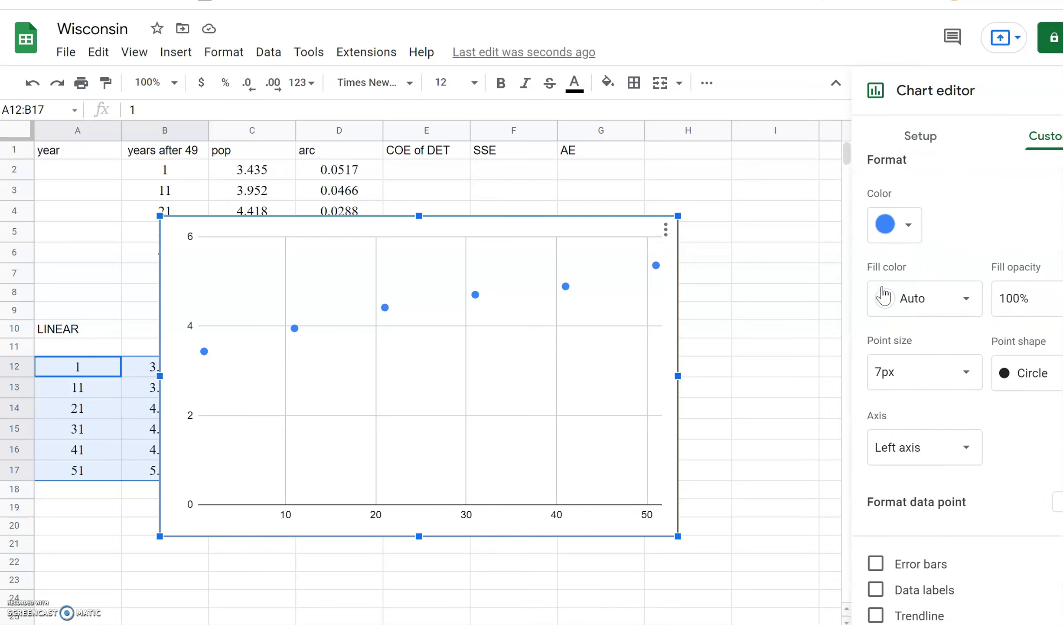
{"action": "scroll", "coordinate": [883, 295], "scroll_direction": "up", "scroll_amount": 4}
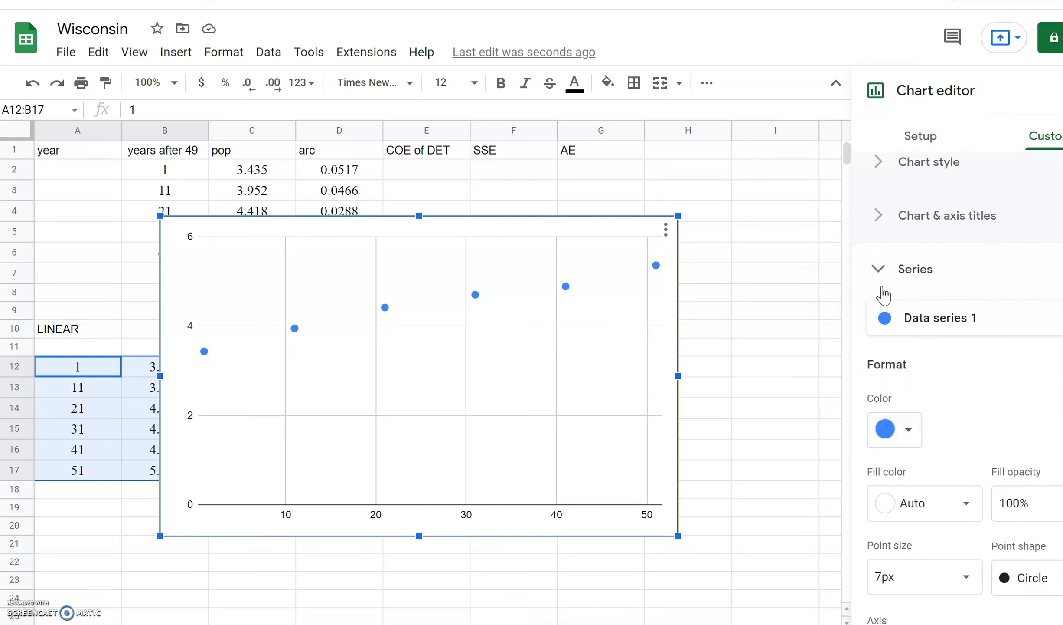
{"action": "scroll", "coordinate": [911, 434], "scroll_direction": "down", "scroll_amount": 8}
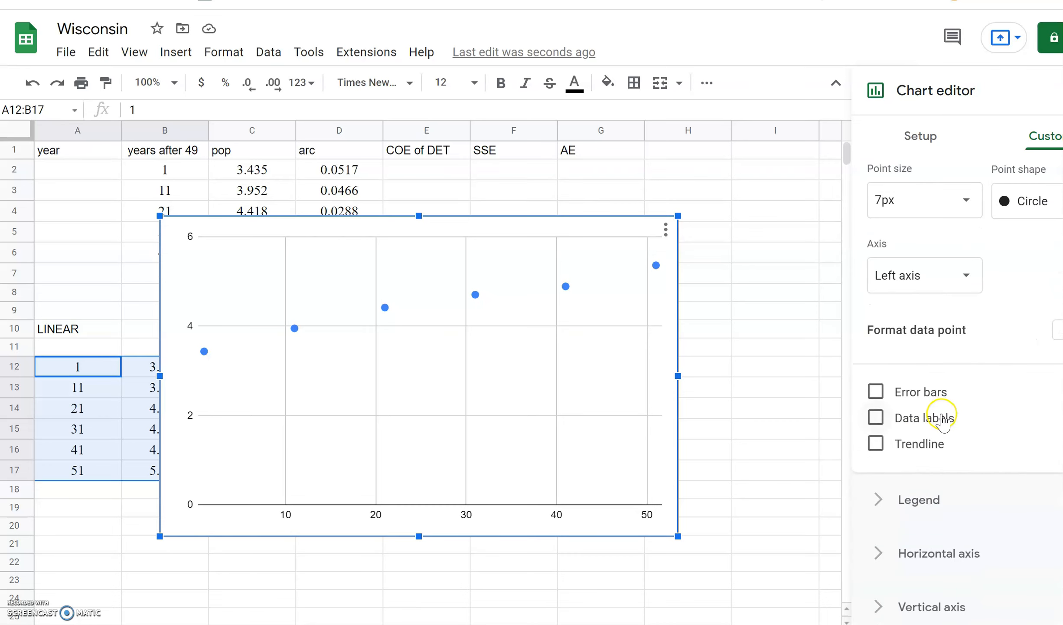
{"action": "left_click", "coordinate": [876, 447]}
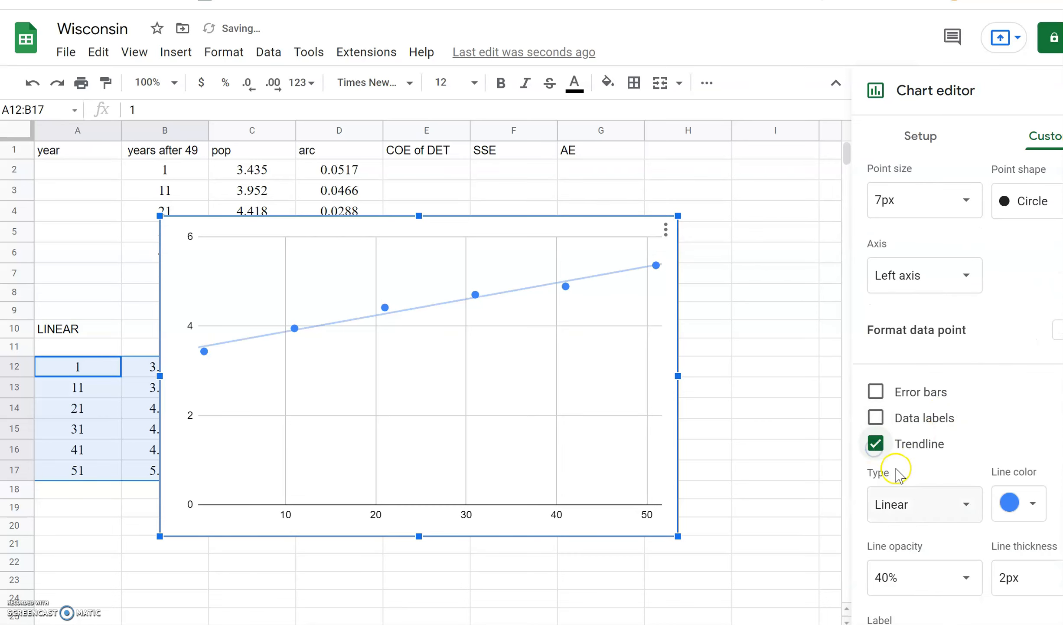
{"action": "scroll", "coordinate": [913, 507], "scroll_direction": "down", "scroll_amount": 1}
{"action": "left_click", "coordinate": [936, 481]}
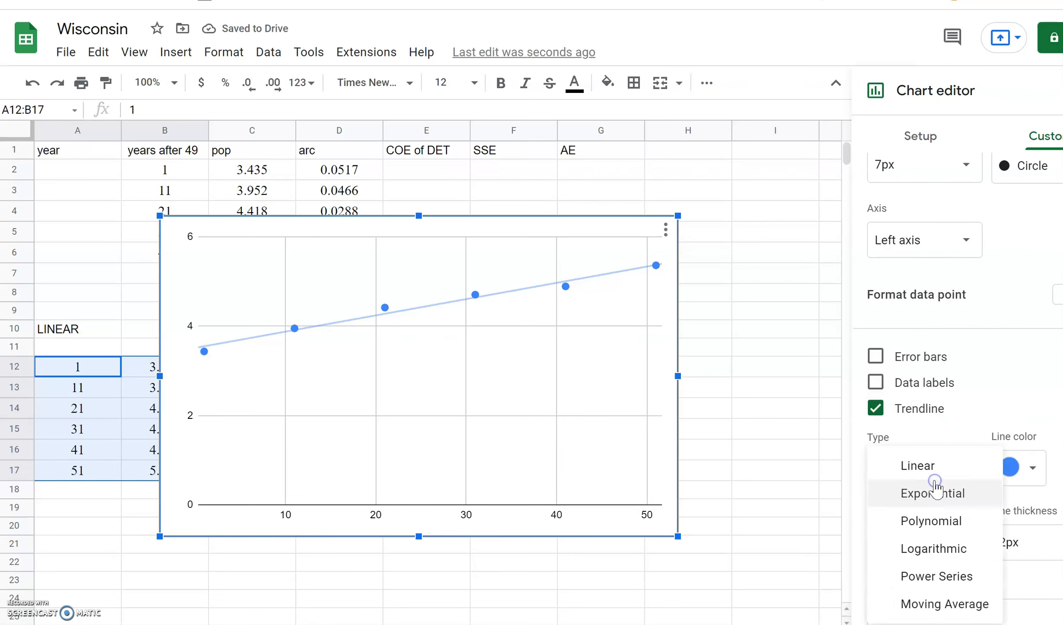
{"action": "left_click", "coordinate": [940, 497]}
{"action": "scroll", "coordinate": [941, 499], "scroll_direction": "down", "scroll_amount": 3}
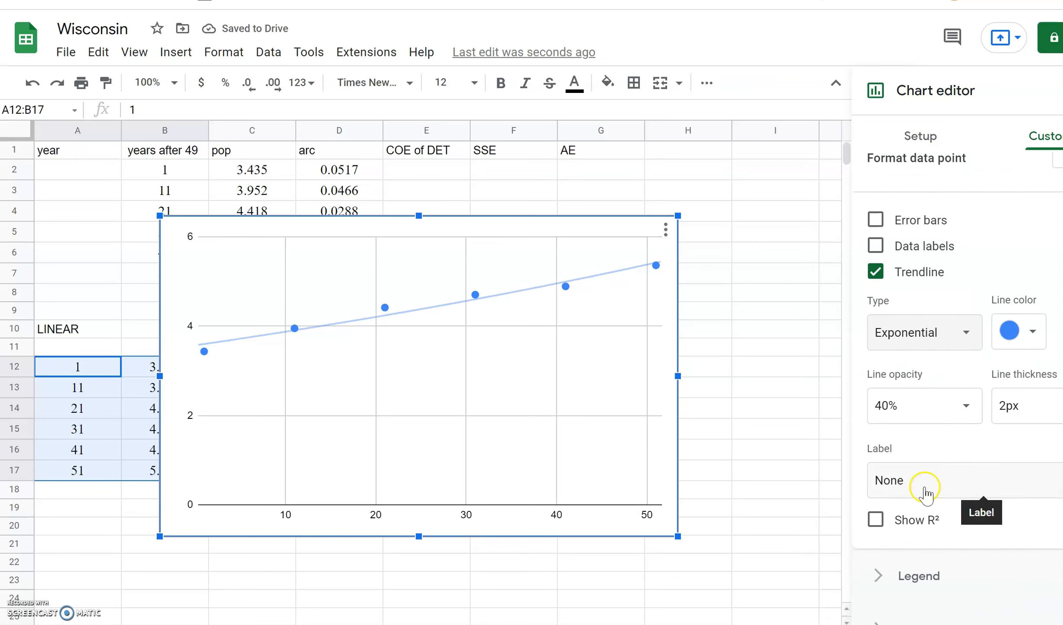
Step: Label the exponential trendline with its equation and show its R² value
{"action": "left_click", "coordinate": [947, 485]}
{"action": "left_click", "coordinate": [966, 532]}
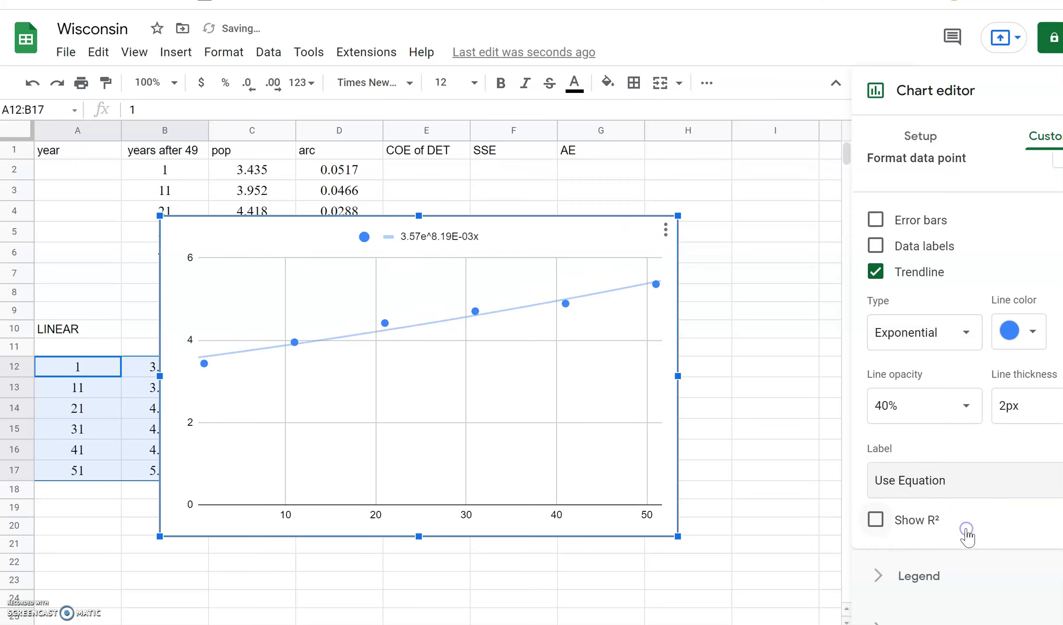
{"action": "left_click", "coordinate": [877, 519]}
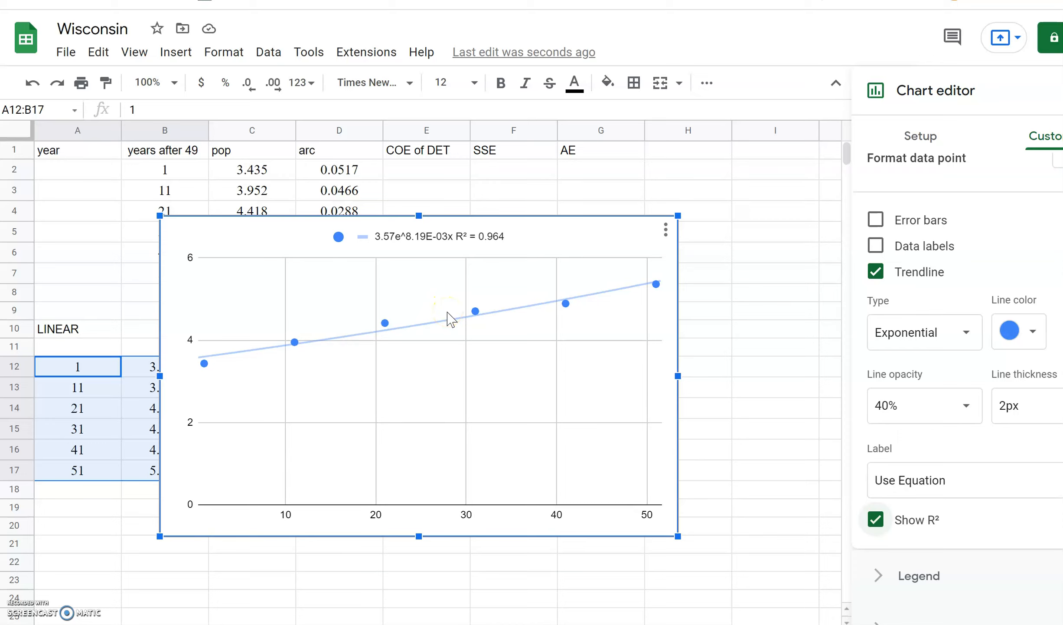
Step: Move the chart beside the linear data so that its upper edge lies at row 12, clear of the population table
{"action": "left_click", "coordinate": [428, 237]}
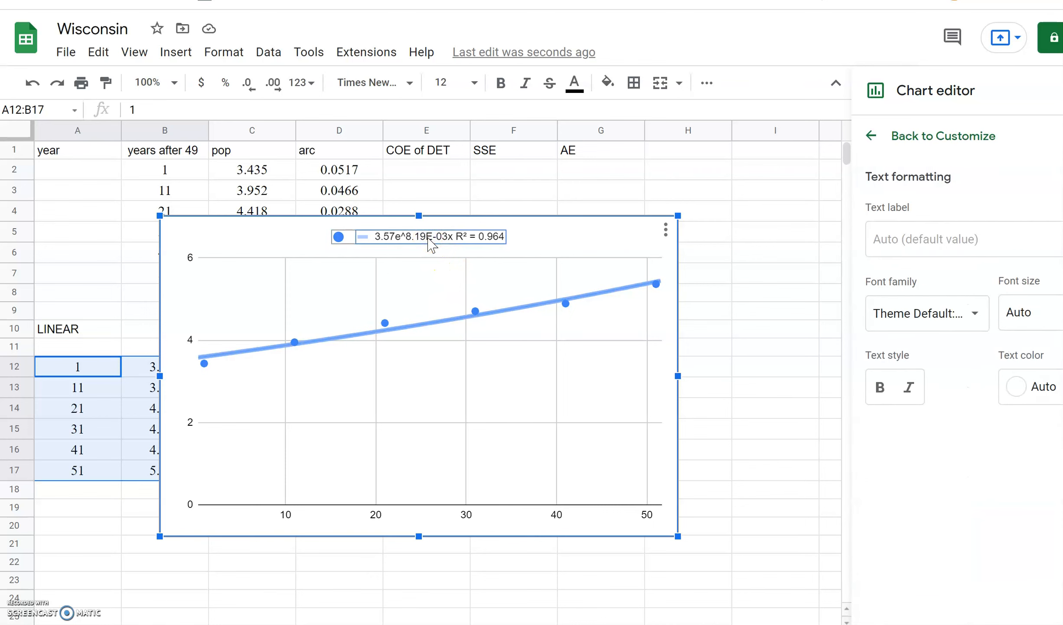
{"action": "left_click", "coordinate": [428, 237]}
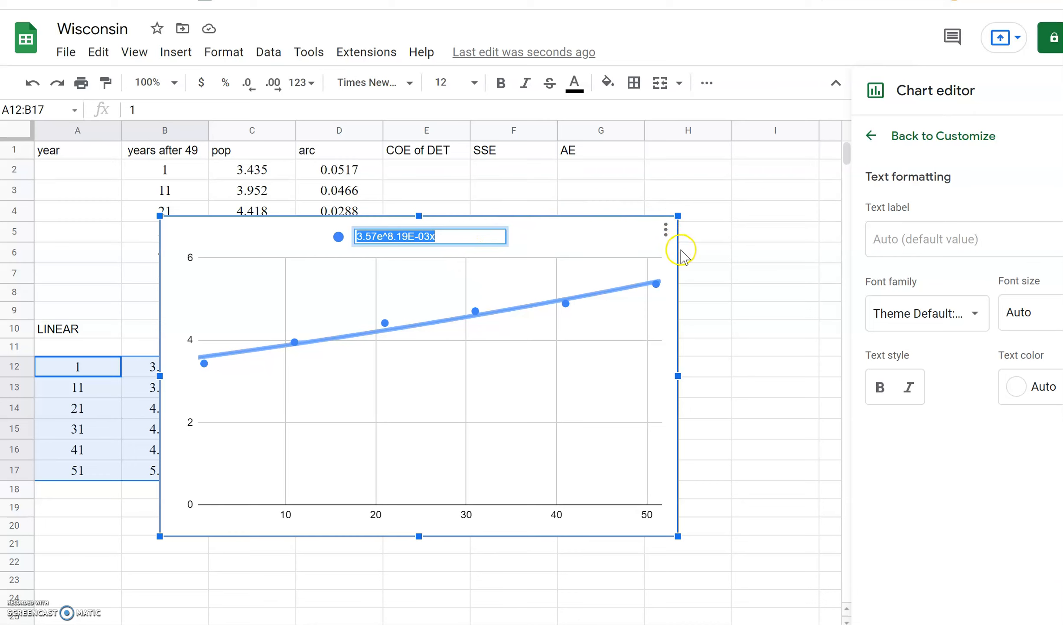
{"action": "left_click_drag", "start_coordinate": [596, 235], "coordinate": [664, 321]}
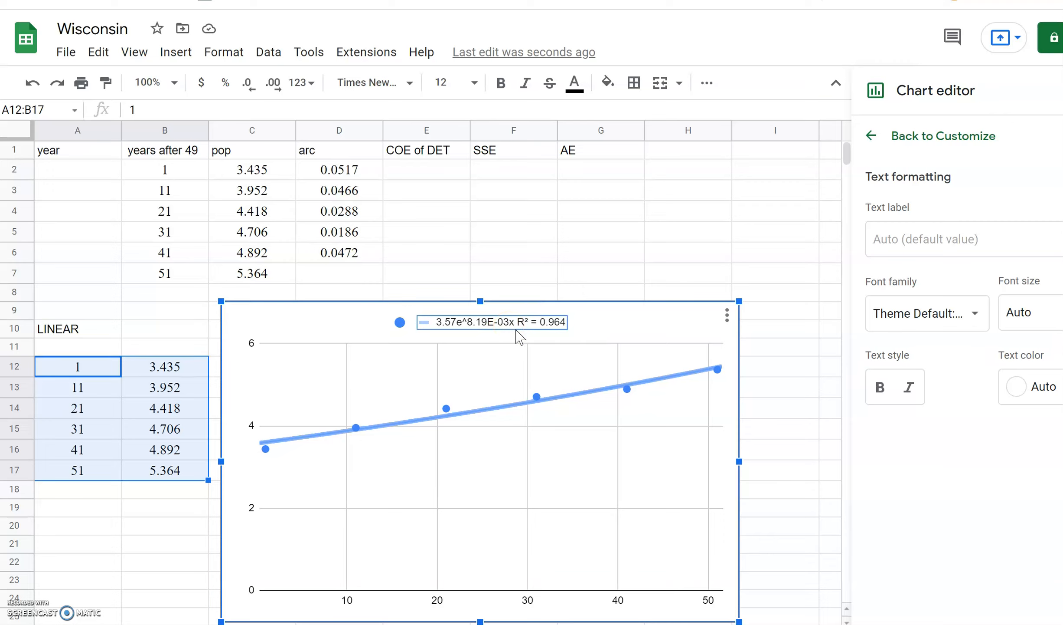
{"action": "left_click", "coordinate": [503, 301]}
{"action": "left_click_drag", "start_coordinate": [504, 301], "coordinate": [507, 360]}
{"action": "left_click", "coordinate": [433, 324]}
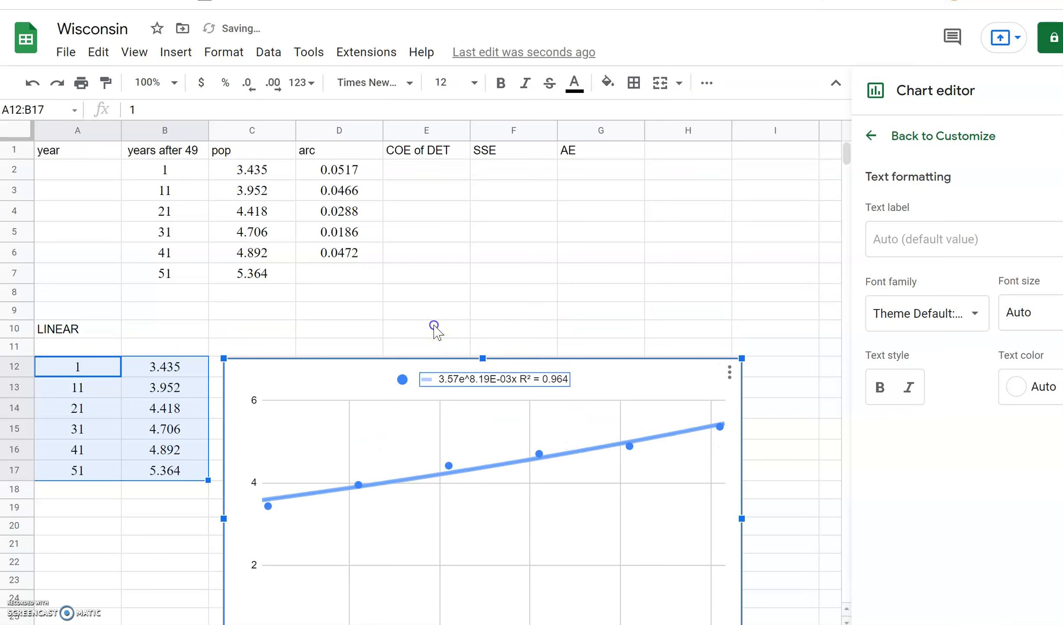
Step: Enter the exponential model as the text 3.57*e^(.00819x) in cell E8
{"action": "left_click", "coordinate": [407, 296]}
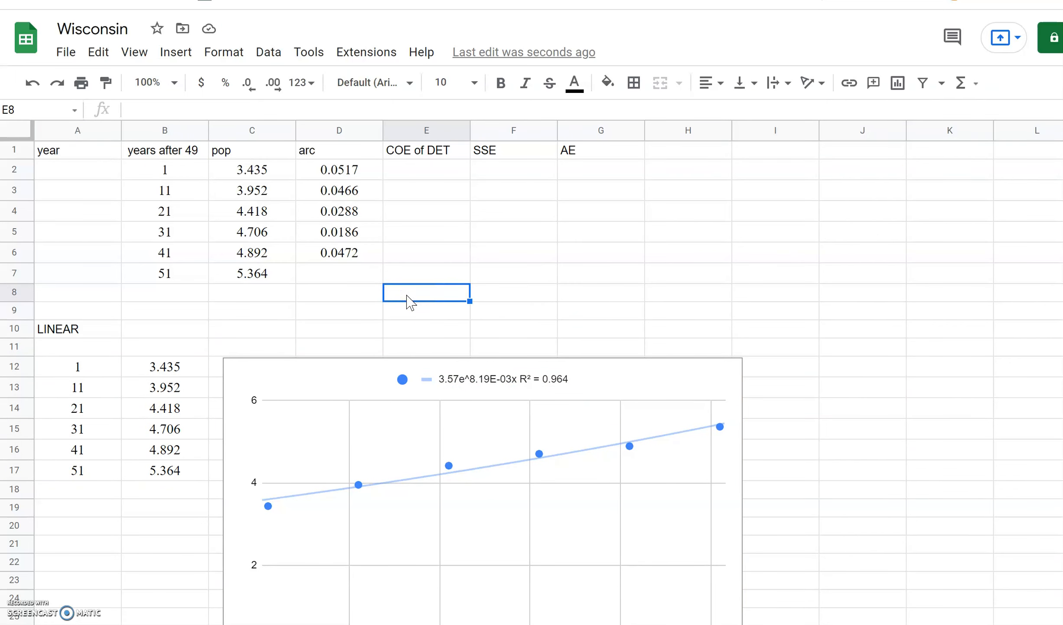
{"action": "type", "text": "3.57*e^("}
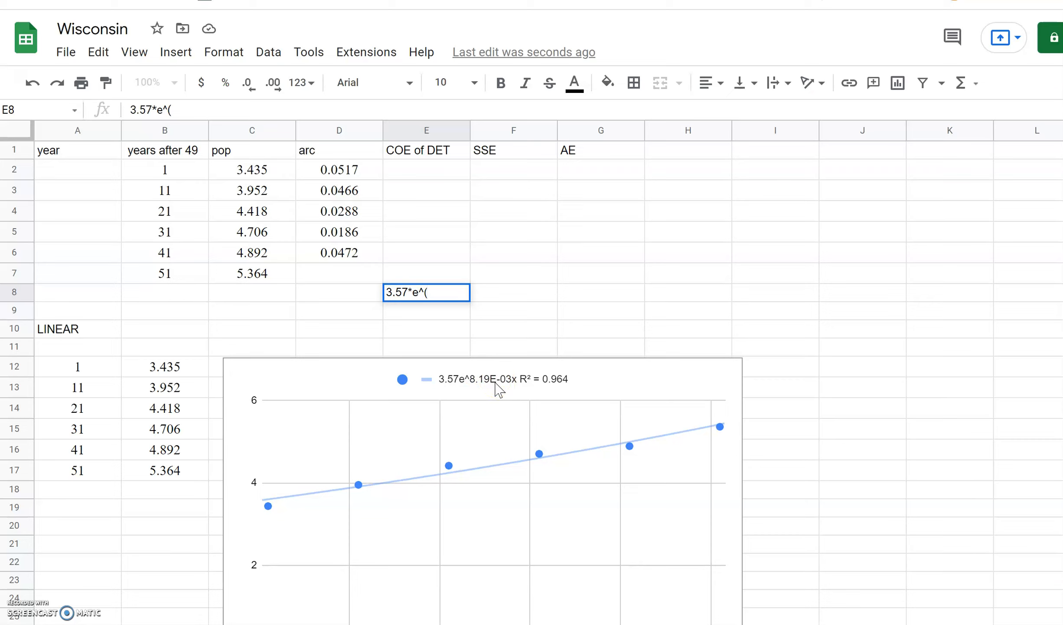
{"action": "type", "text": ".00819x"}
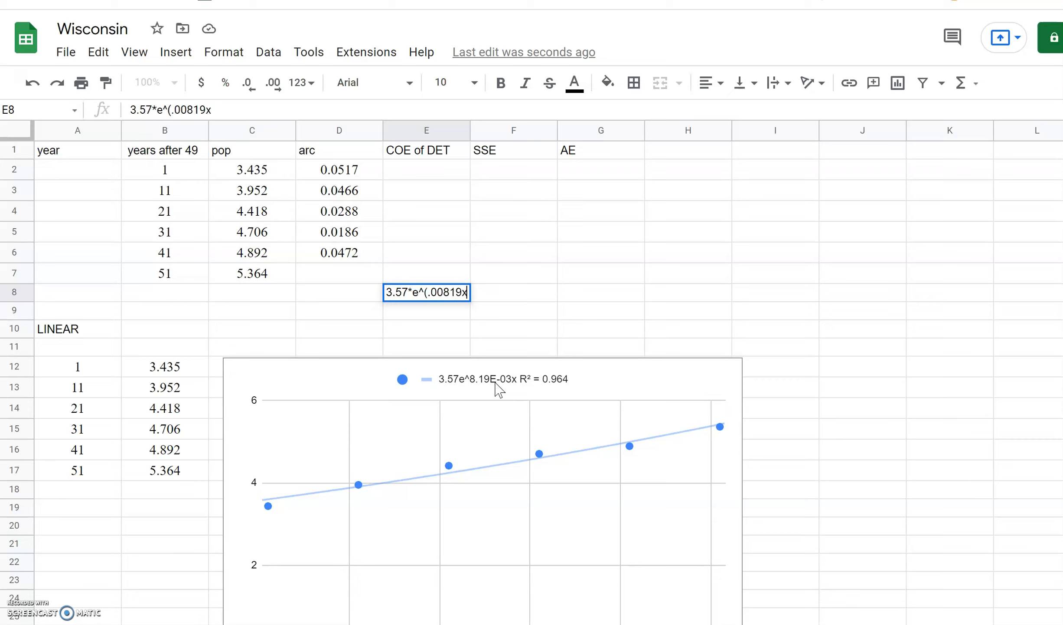
{"action": "type", "text": ")"}
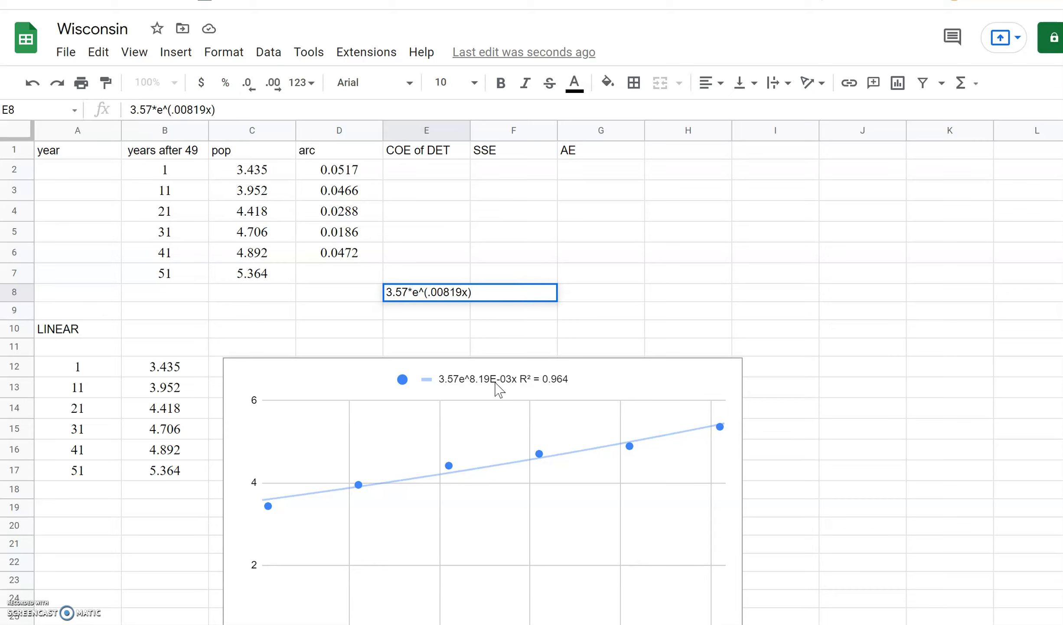
{"action": "left_click", "coordinate": [422, 311]}
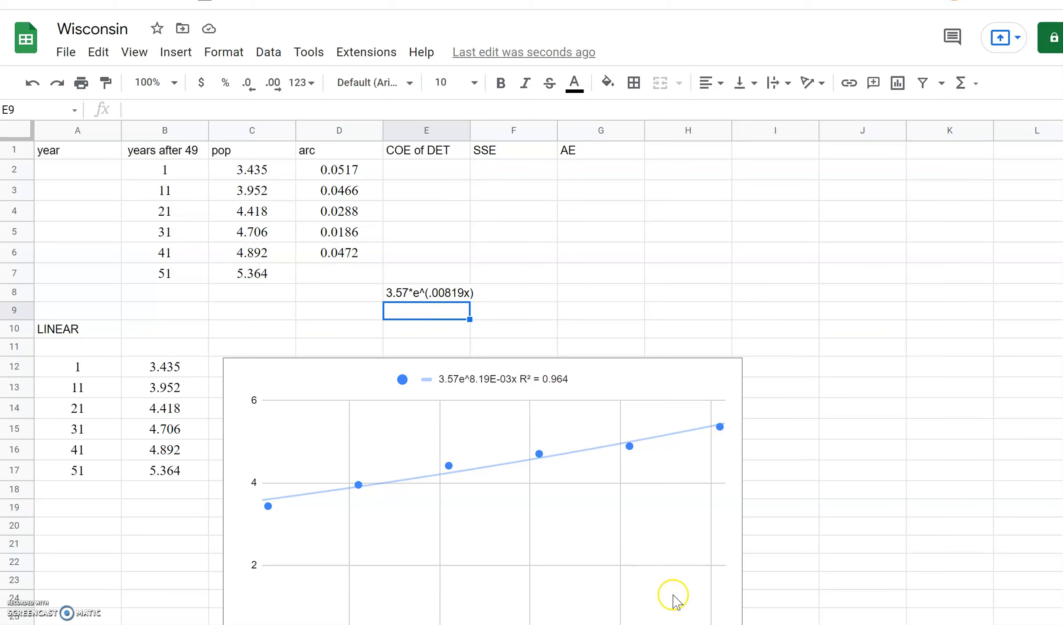
Step: Switch to the Wabbitemu TI-83 Plus calculator, move it clear of cell E8, turn it on and go to its home screen
{"action": "mouse_move", "coordinate": [695, 624]}
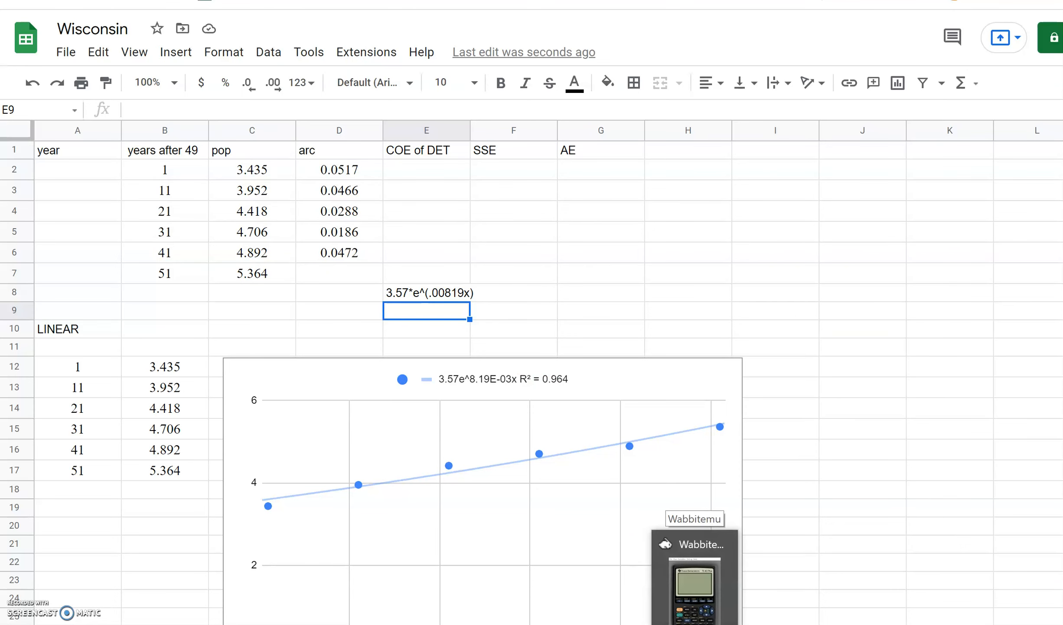
{"action": "left_click", "coordinate": [694, 590]}
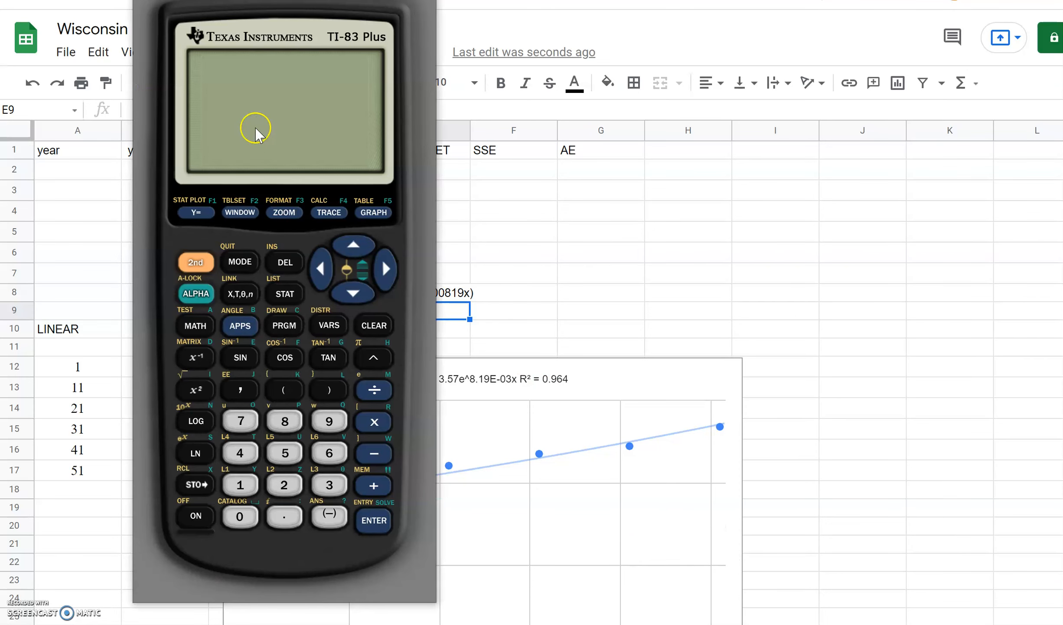
{"action": "left_click_drag", "start_coordinate": [267, 50], "coordinate": [279, 63]}
{"action": "left_click_drag", "start_coordinate": [270, 0], "coordinate": [816, 5]}
{"action": "left_click", "coordinate": [753, 565]}
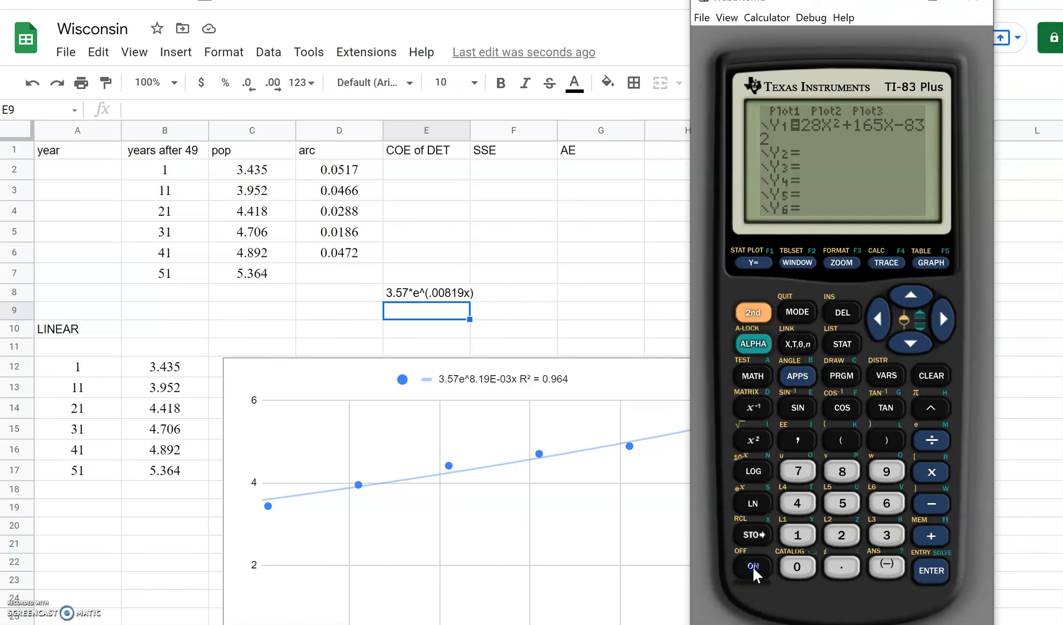
{"action": "left_click", "coordinate": [738, 308]}
{"action": "left_click", "coordinate": [787, 313]}
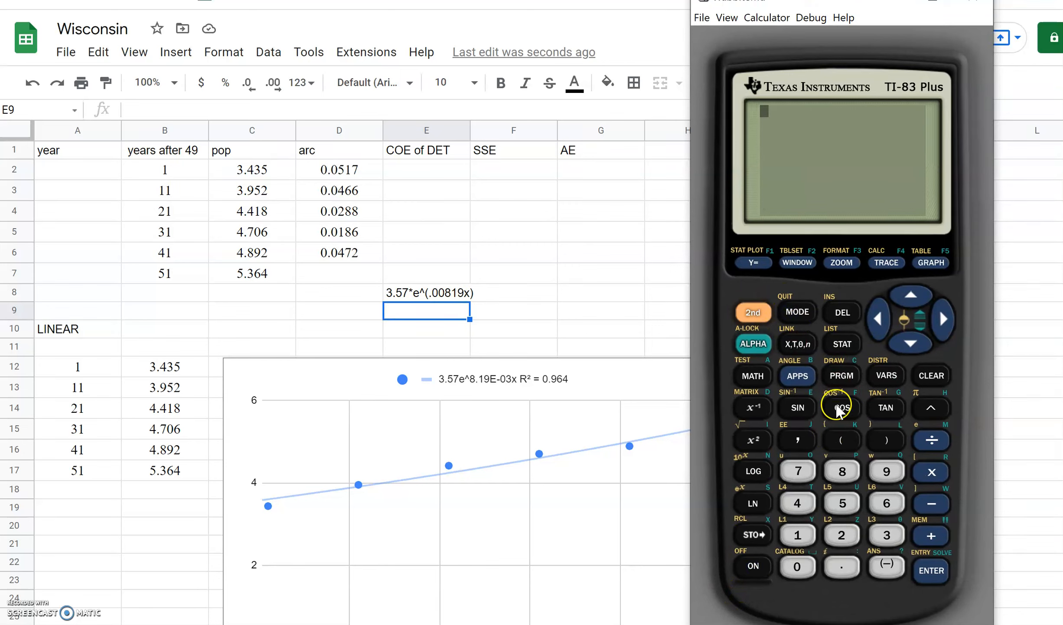
Step: Calculate e^(.00819) on the TI-83 Plus calculator
{"action": "left_click", "coordinate": [756, 433]}
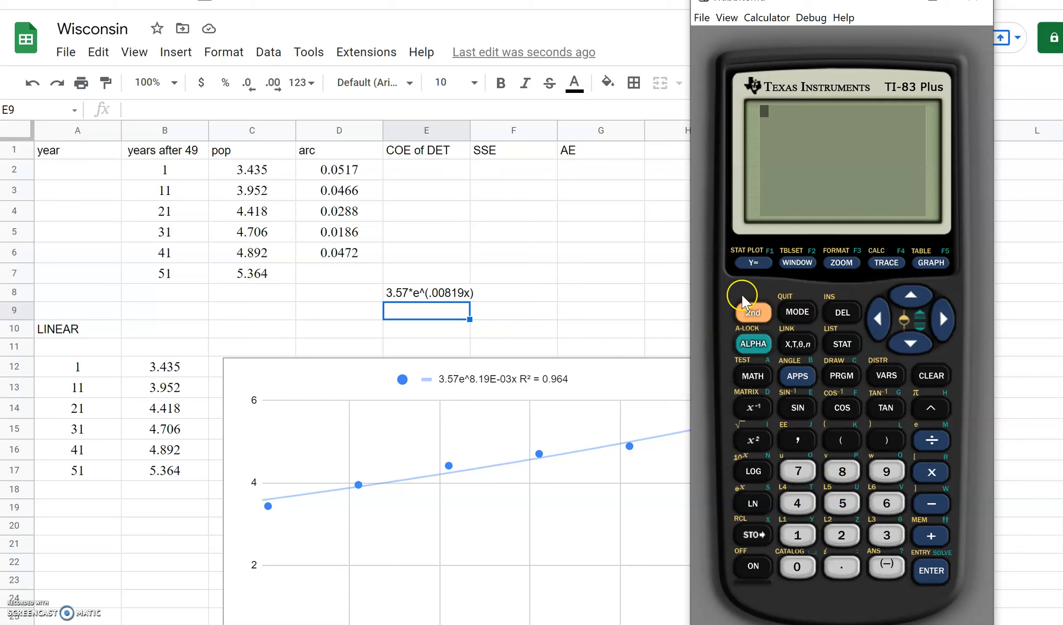
{"action": "left_click", "coordinate": [754, 313]}
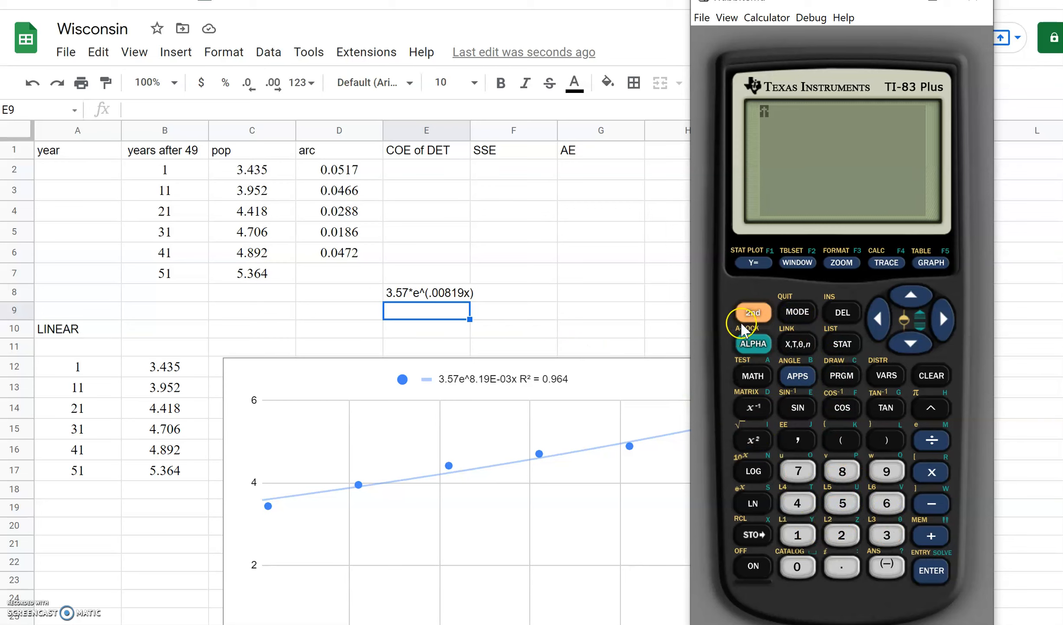
{"action": "left_click", "coordinate": [753, 502]}
{"action": "left_click", "coordinate": [842, 567]}
{"action": "left_click", "coordinate": [798, 567]}
{"action": "left_click", "coordinate": [798, 567]}
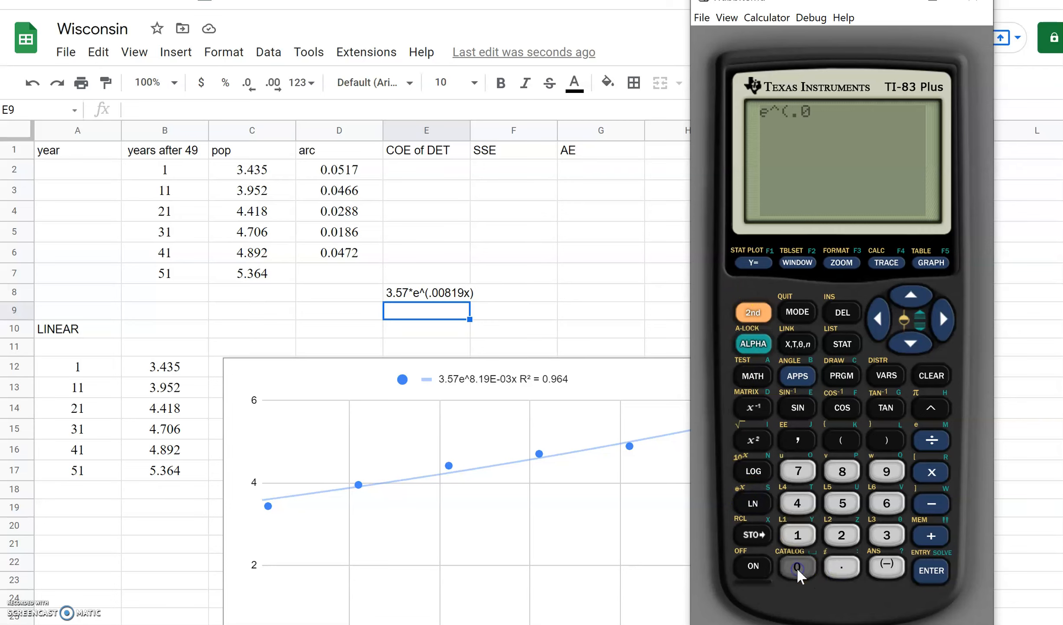
{"action": "left_click", "coordinate": [843, 473]}
{"action": "left_click", "coordinate": [797, 534]}
{"action": "left_click", "coordinate": [887, 470]}
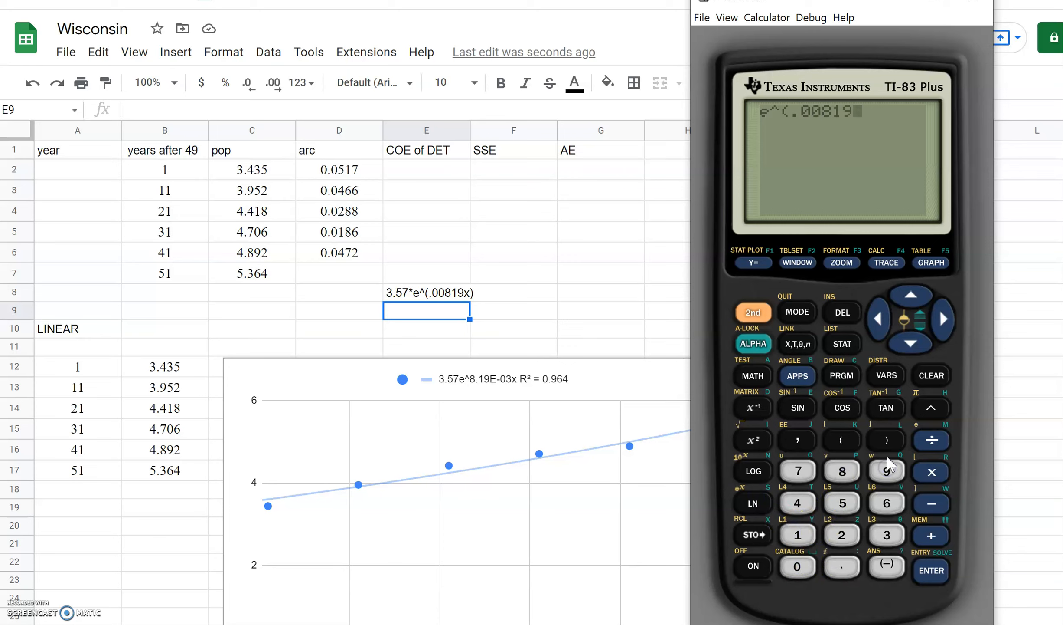
{"action": "left_click", "coordinate": [888, 440]}
{"action": "left_click", "coordinate": [932, 568]}
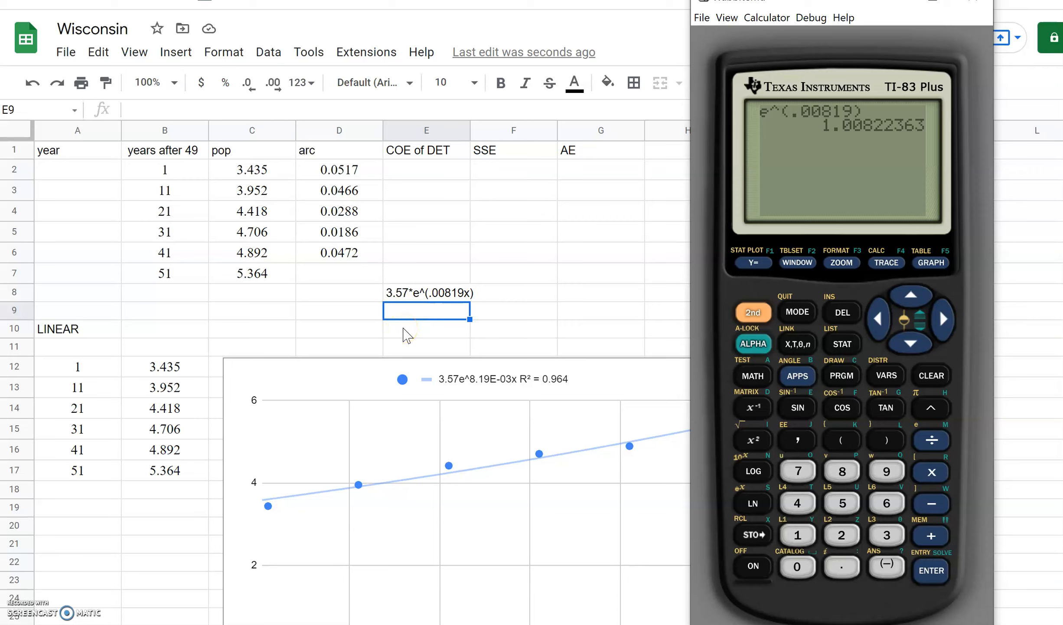
{"action": "type", "text": "3"}
{"action": "key", "text": "period"}
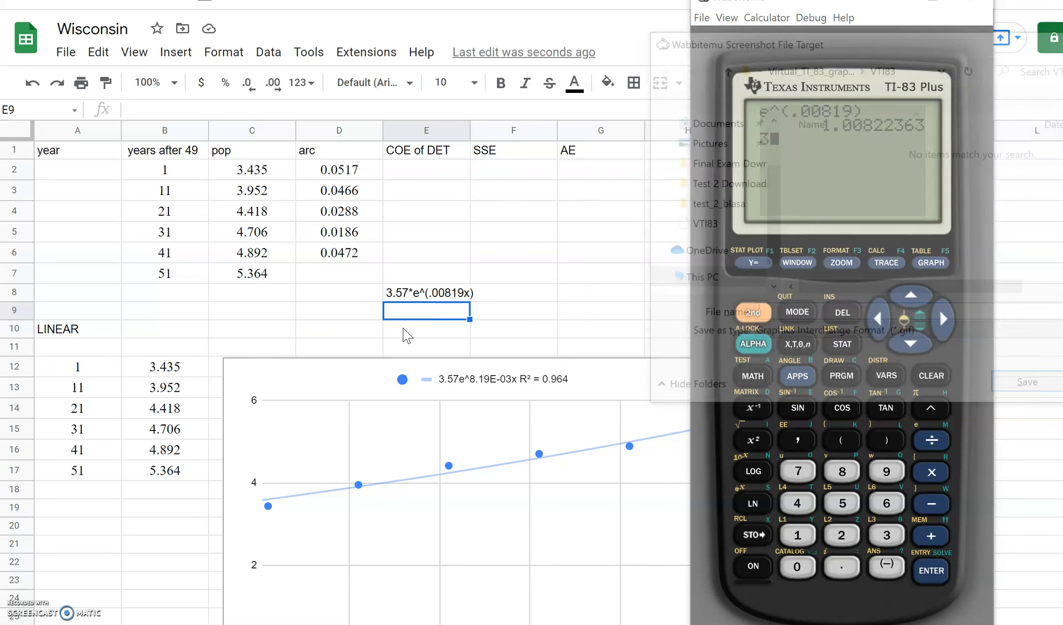
{"action": "left_click", "coordinate": [1032, 388]}
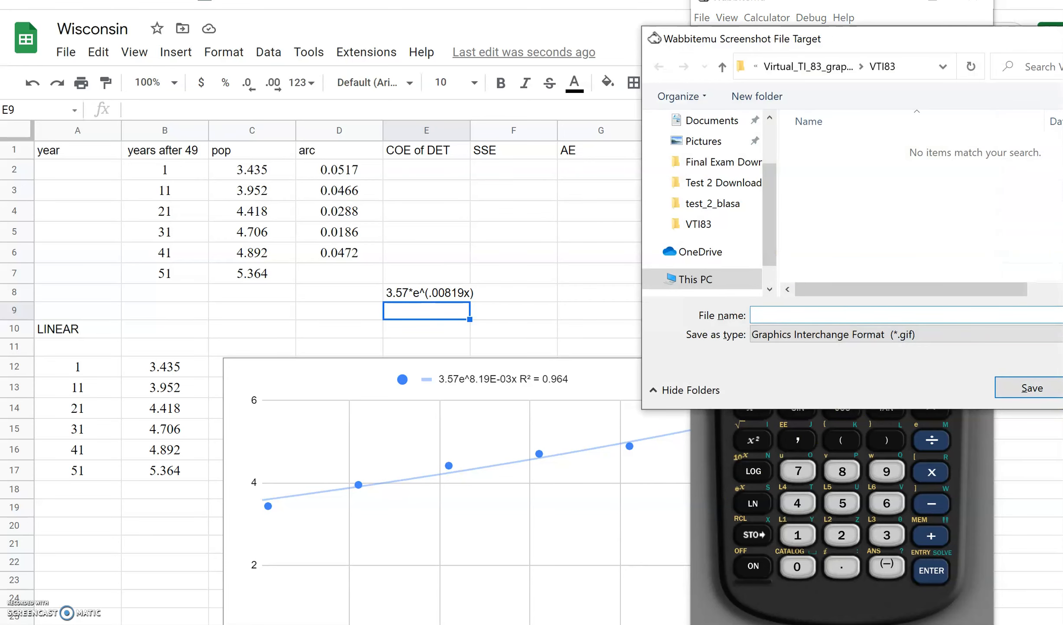
{"action": "left_click", "coordinate": [415, 308]}
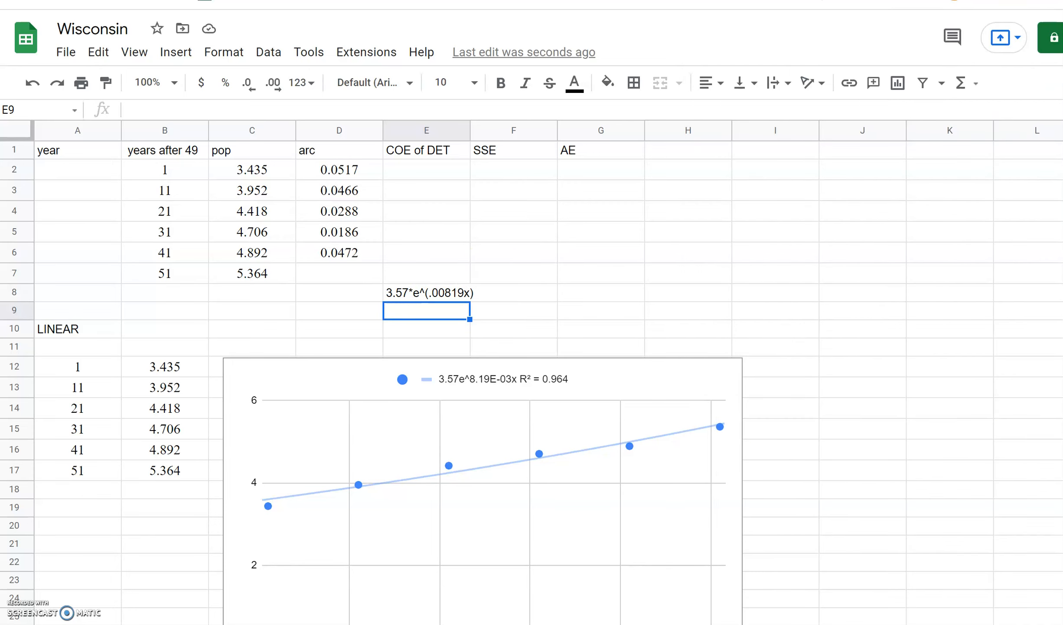
Step: Narrow the spreadsheet window so the calculator fits beside it, and enter the model text 3.57(1.00822363)^x in cell E9
{"action": "left_click_drag", "start_coordinate": [781, 0], "coordinate": [711, 0]}
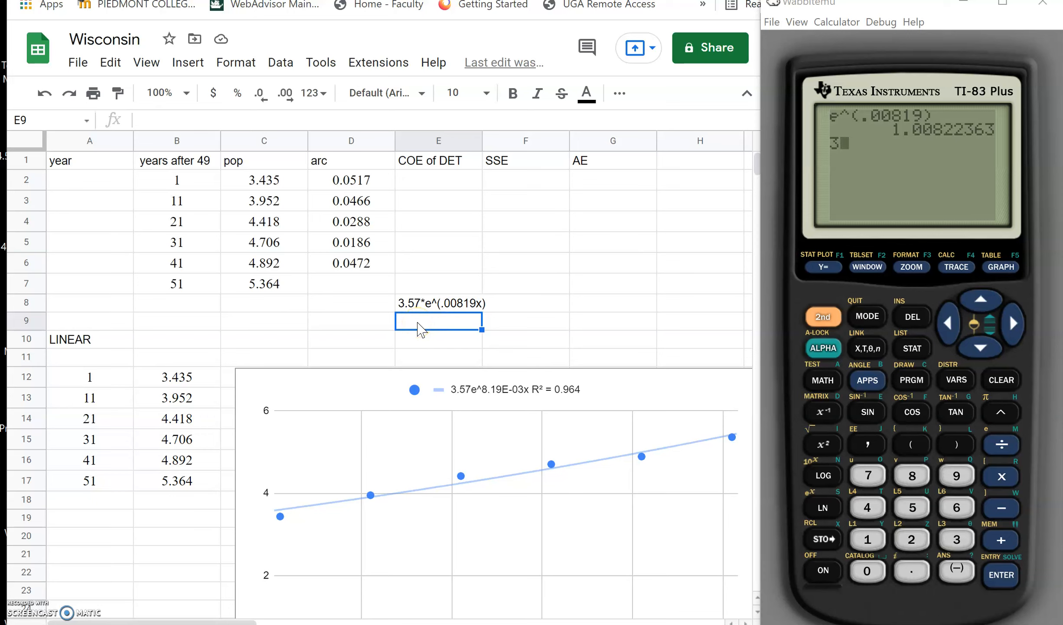
{"action": "left_click", "coordinate": [418, 329]}
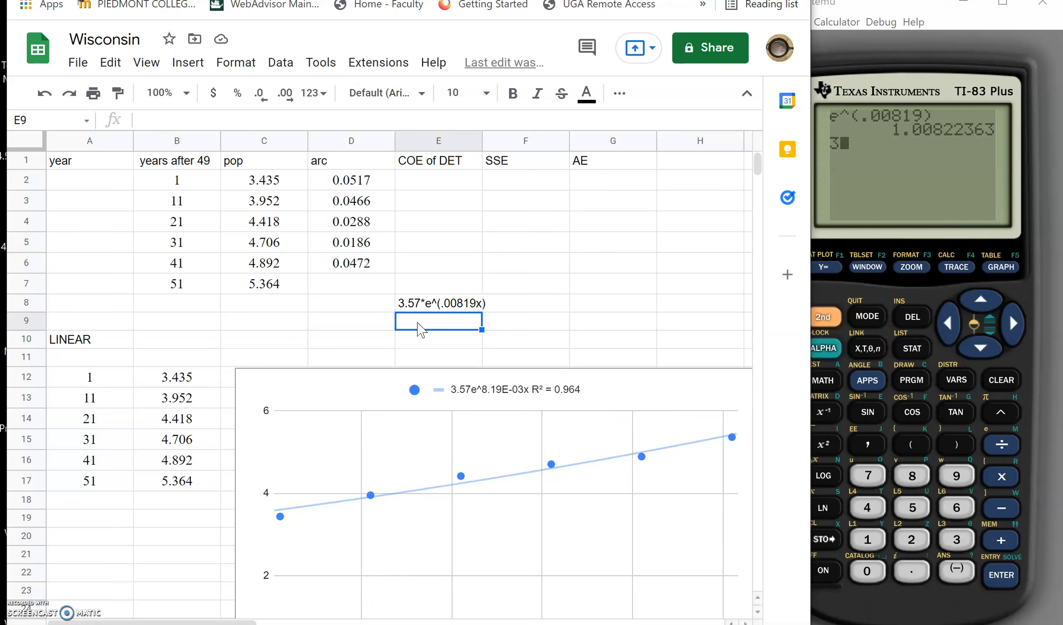
{"action": "type", "text": "3.57"}
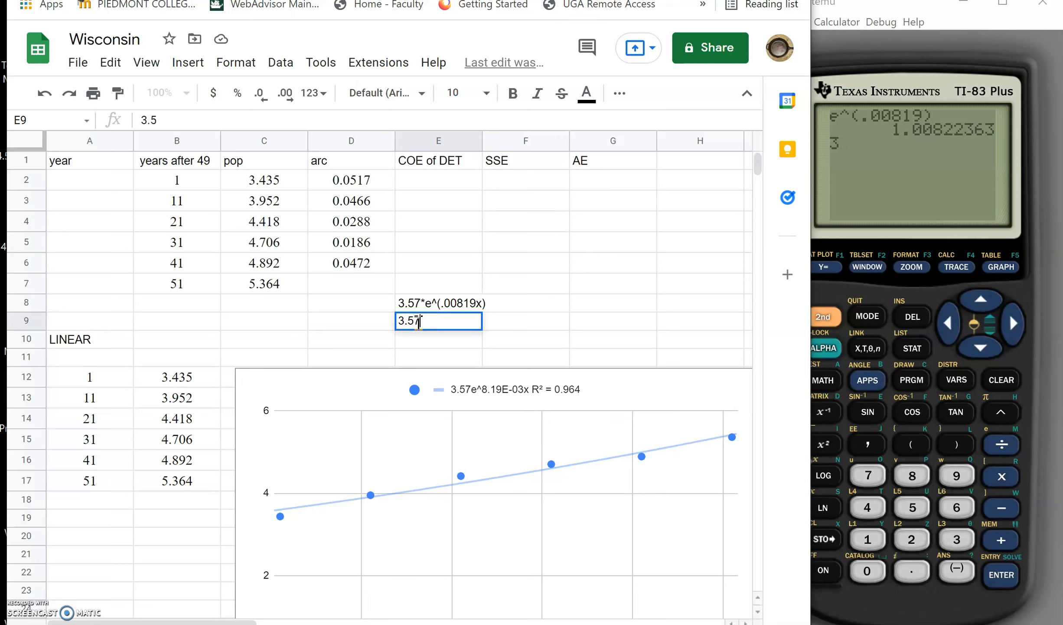
{"action": "type", "text": "(1.00822"}
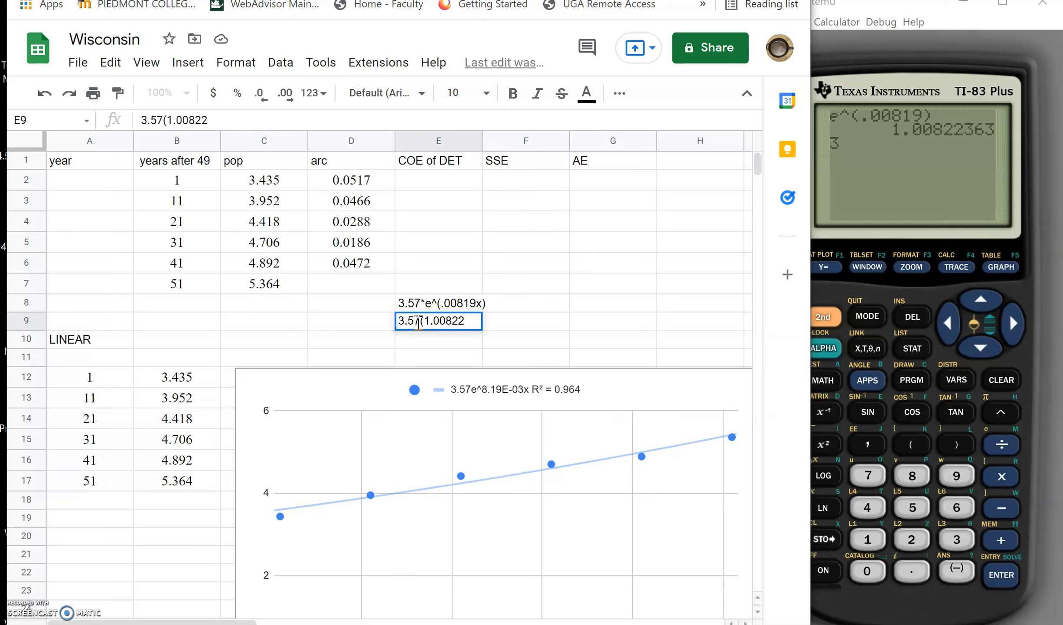
{"action": "type", "text": "363"}
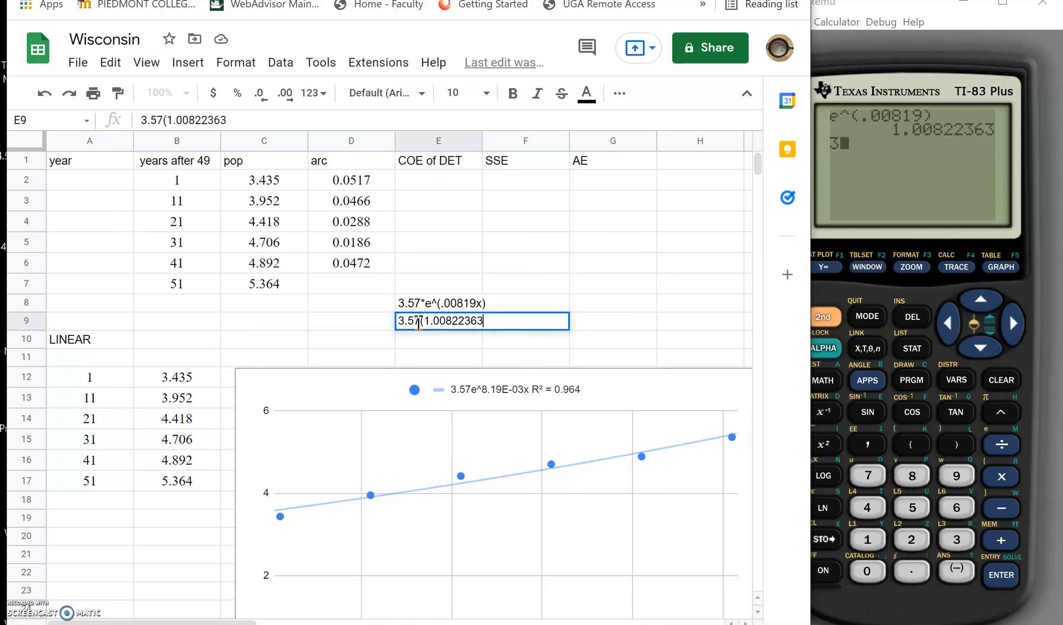
{"action": "type", "text": ")^x"}
{"action": "key", "text": "Return"}
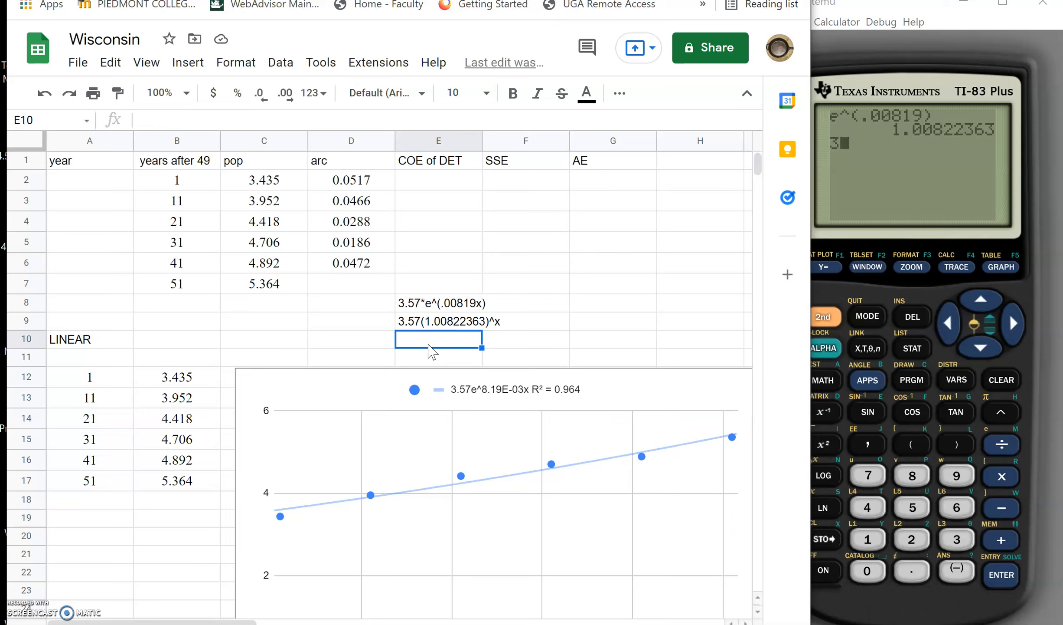
Step: Move the chart below the linear data so that its upper edge lies at row 19
{"action": "left_click", "coordinate": [527, 179]}
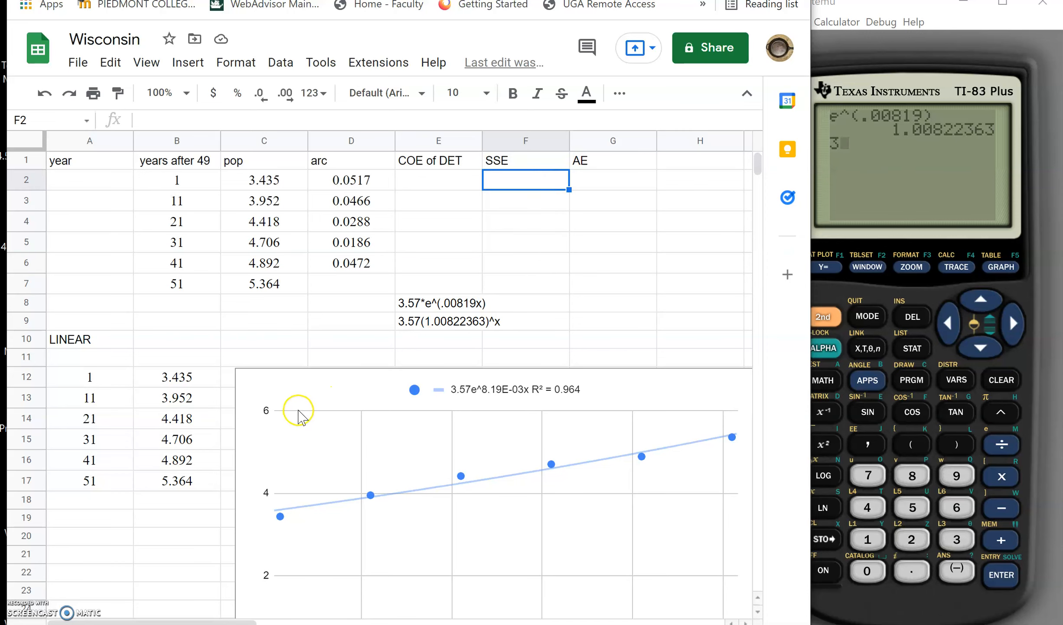
{"action": "left_click", "coordinate": [260, 521]}
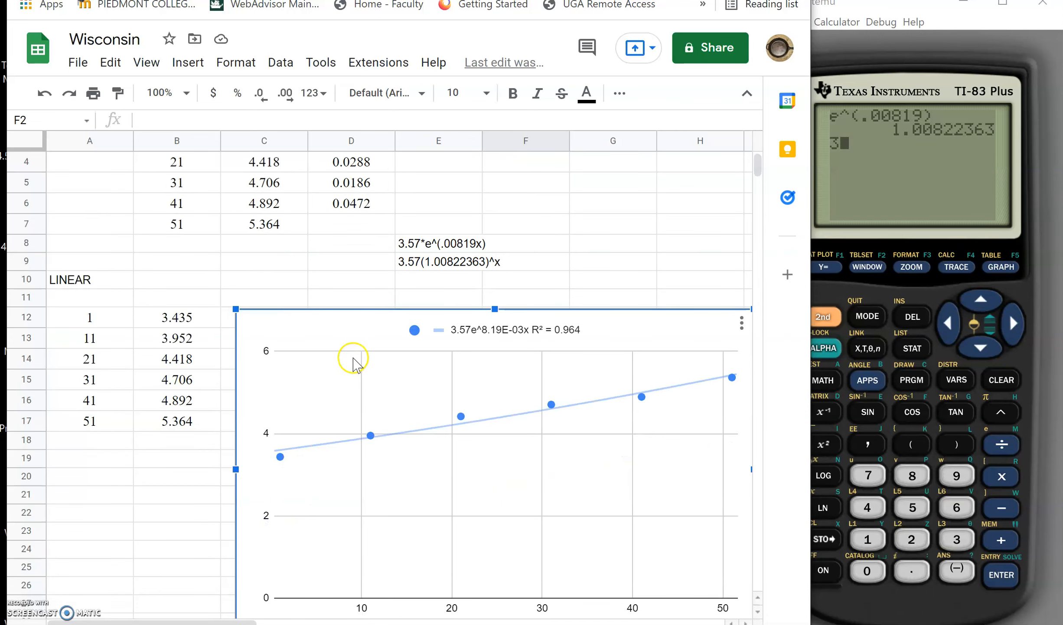
{"action": "scroll", "coordinate": [338, 265], "scroll_direction": "up", "scroll_amount": 1}
{"action": "left_click_drag", "start_coordinate": [320, 384], "coordinate": [157, 531]}
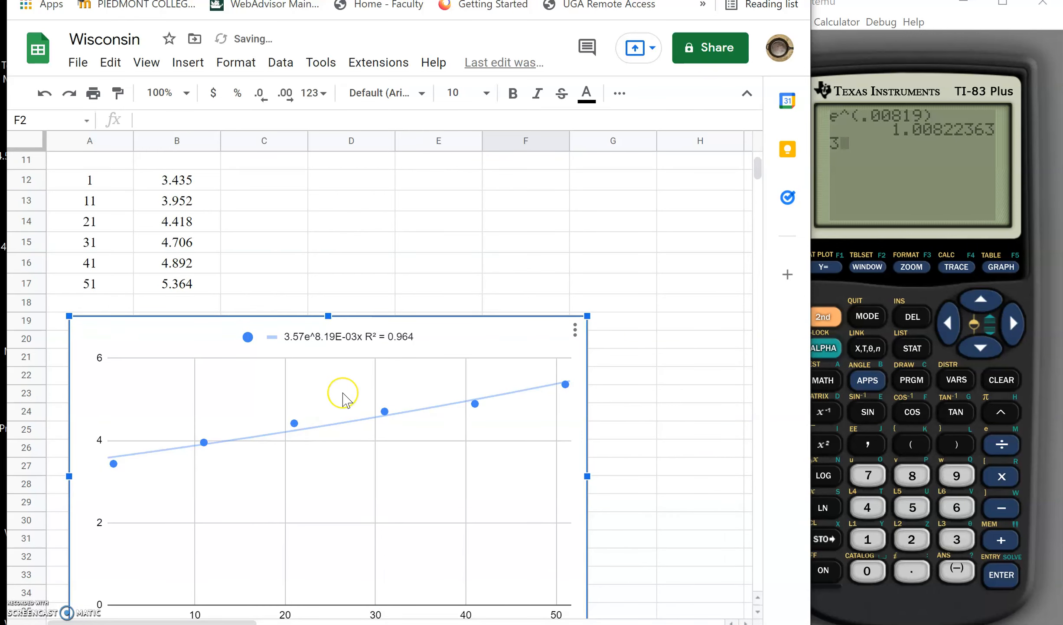
{"action": "scroll", "coordinate": [345, 396], "scroll_direction": "up", "scroll_amount": 4}
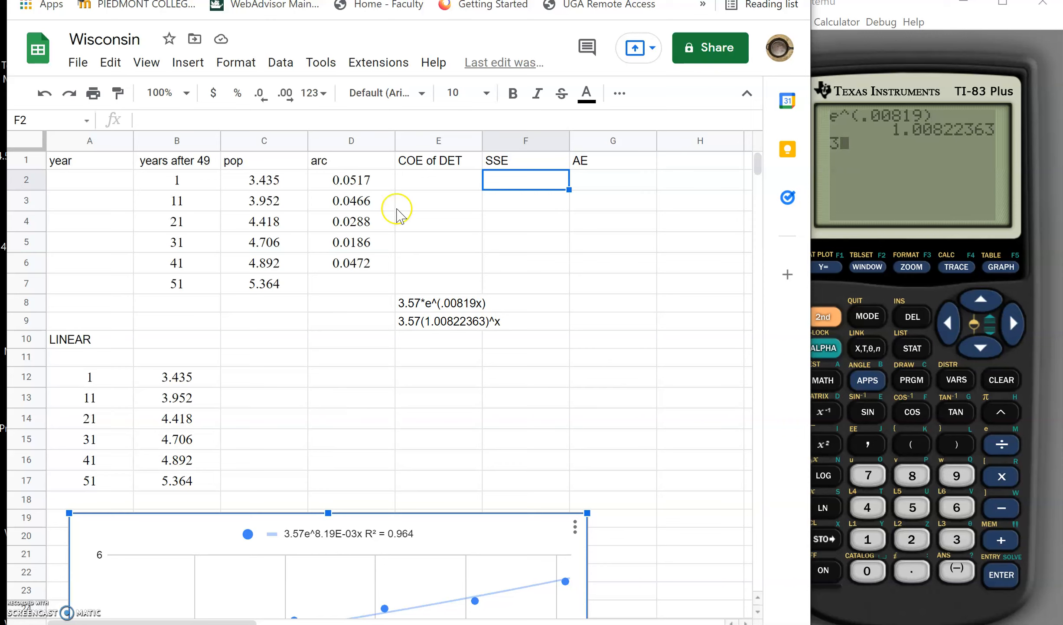
Step: Replace the COE of DET header in cell E1 with Predicted
{"action": "left_click", "coordinate": [431, 165]}
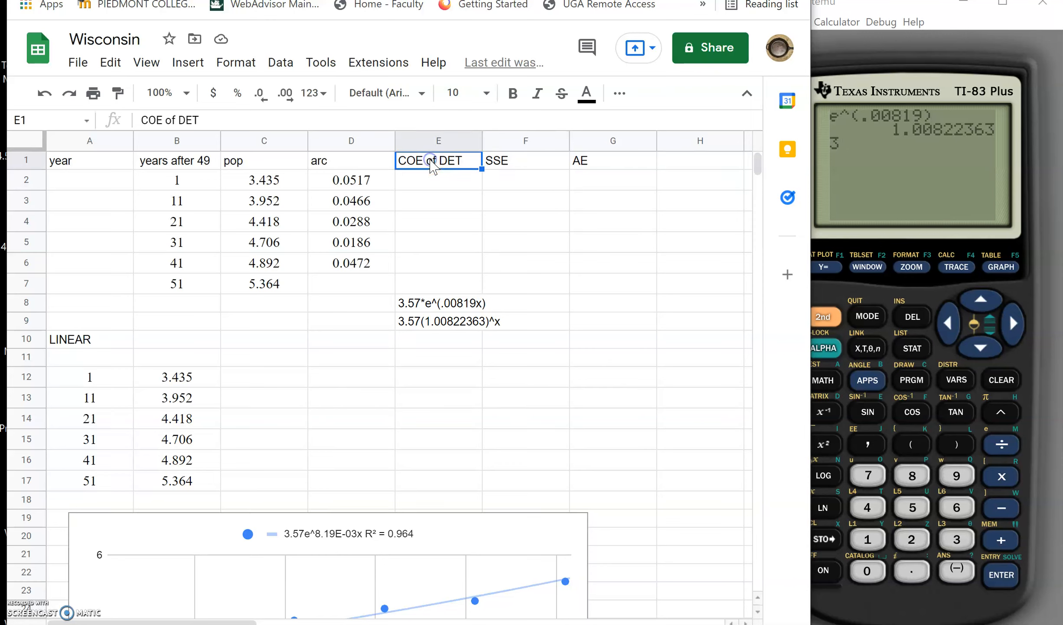
{"action": "key", "text": "Delete"}
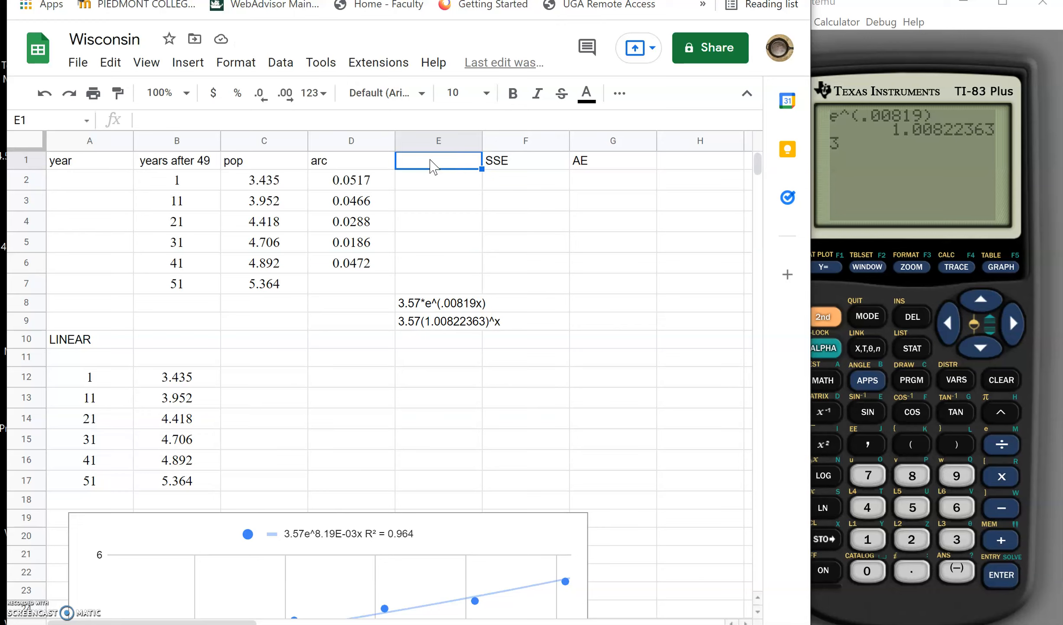
{"action": "type", "text": "Mode"}
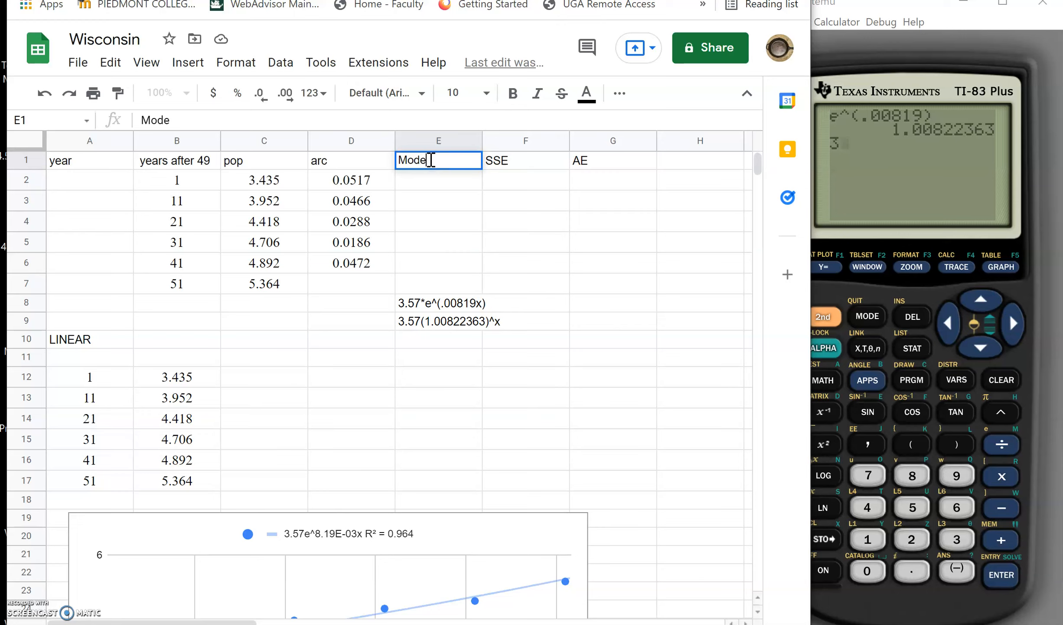
{"action": "key", "text": "BackSpace"}
{"action": "key", "text": "BackSpace"}
{"action": "key", "text": "BackSpace"}
{"action": "key", "text": "BackSpace"}
{"action": "type", "text": "Predicted"}
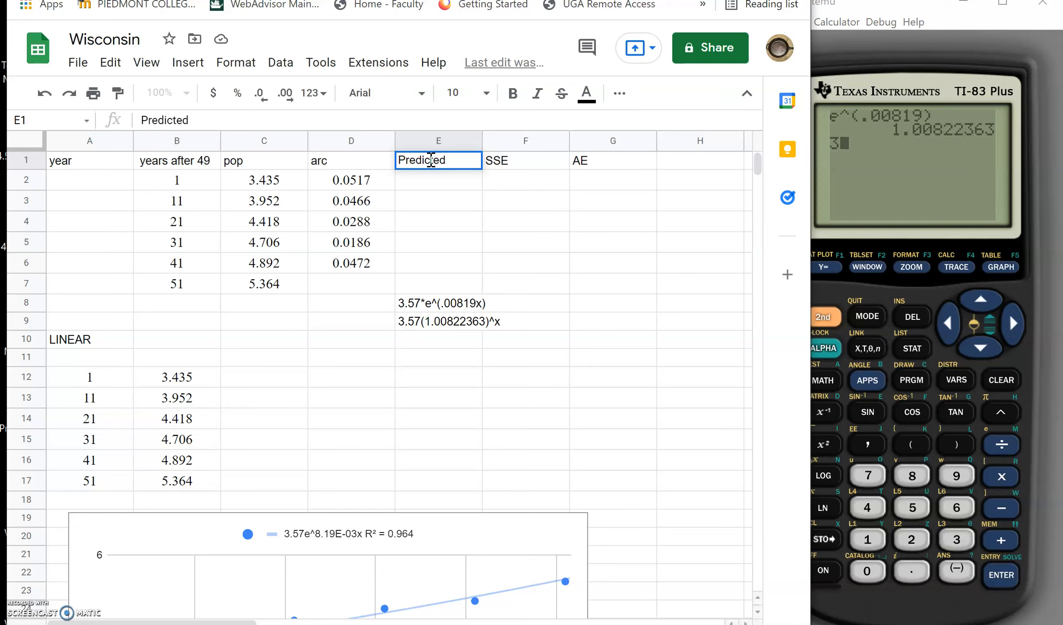
{"action": "left_click", "coordinate": [425, 175]}
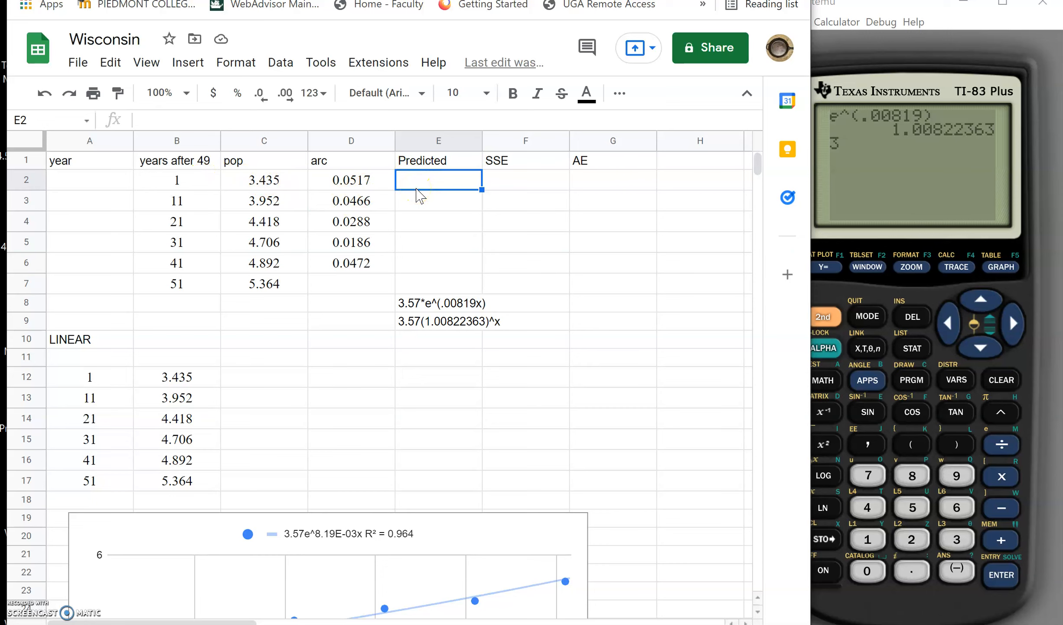
Step: Try to build the Predicted formula in cell E2 from the model text in cell E9
{"action": "type", "text": "="}
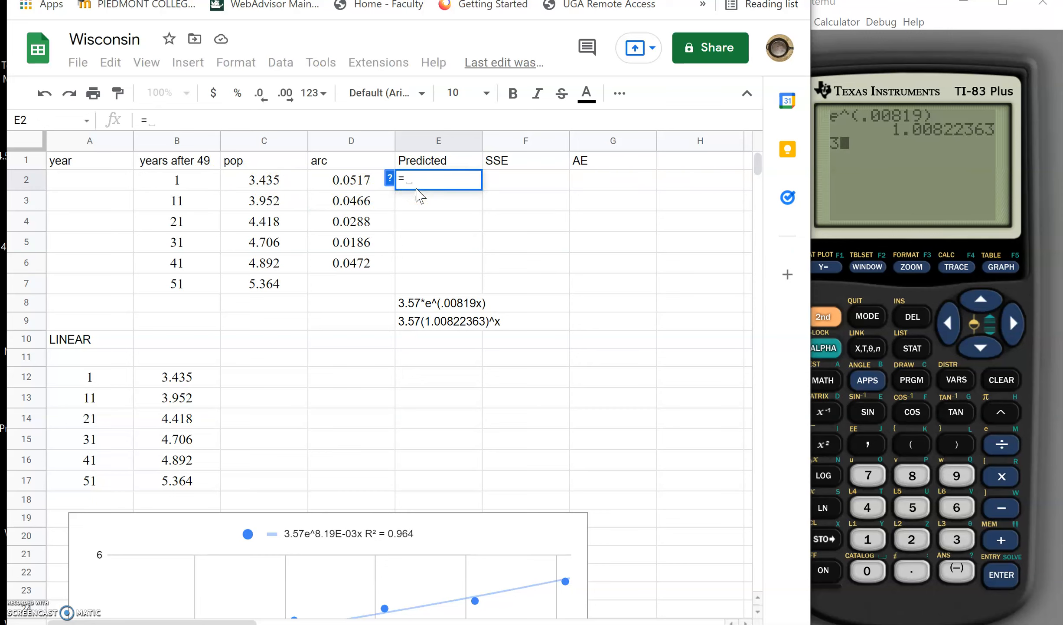
{"action": "left_click", "coordinate": [430, 328]}
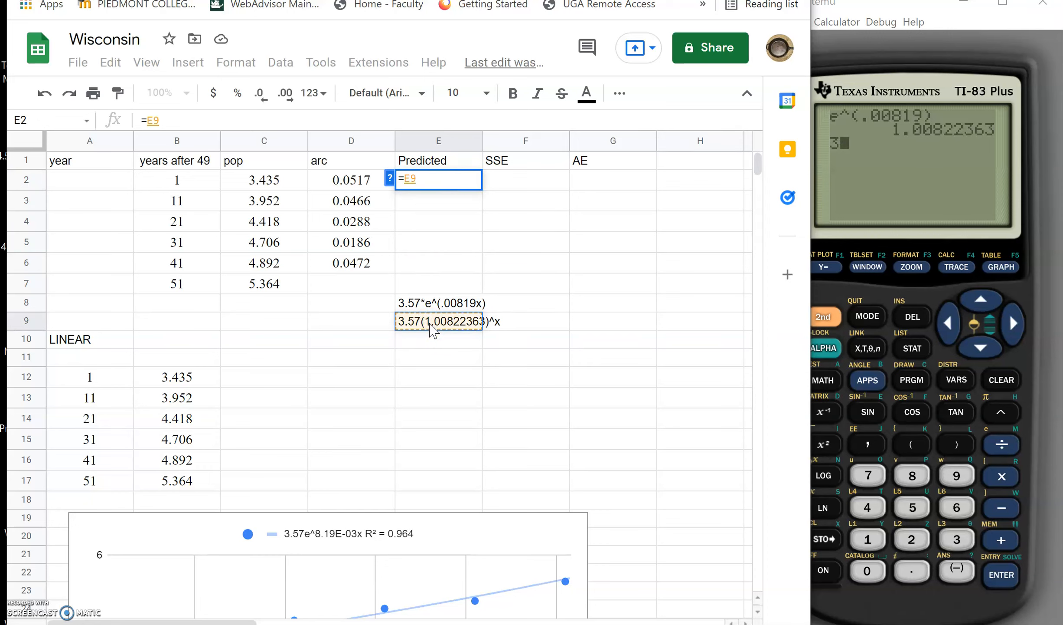
{"action": "triple_click", "coordinate": [433, 178]}
{"action": "left_click", "coordinate": [433, 177]}
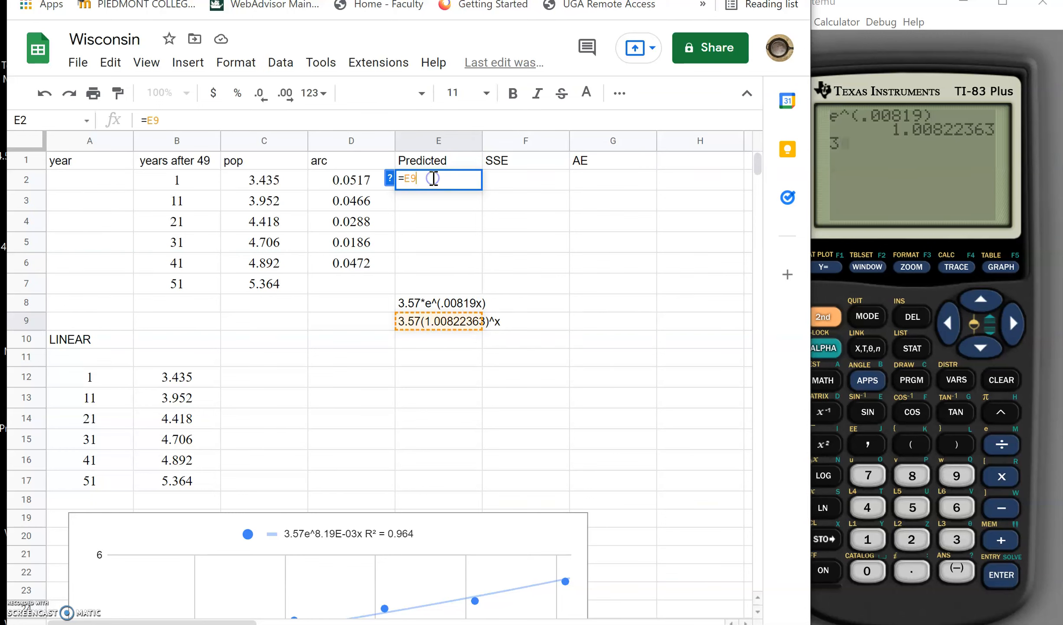
{"action": "key", "text": "BackSpace"}
{"action": "key", "text": "BackSpace"}
{"action": "type", "text": "1\t3.435 11\t3.952 21\t4.418 31\t4.706 41\t4.892 51\t5.364"}
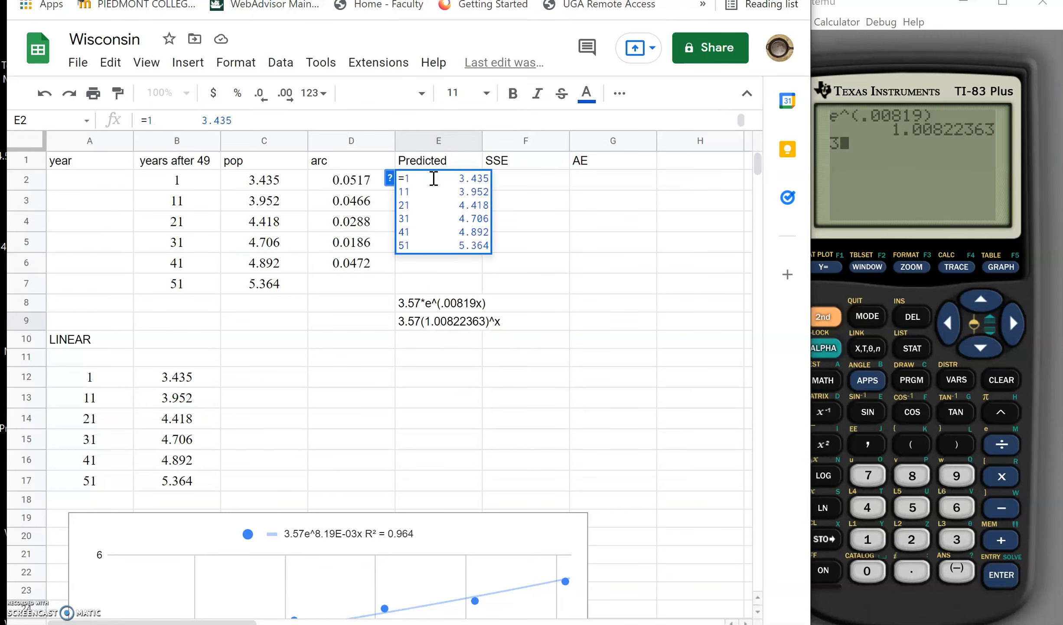
{"action": "left_click", "coordinate": [530, 221]}
Step: Enter the formula =3.57*(1.00822363)^B2 in cell E2 to predict the population from the years after 49
{"action": "left_click", "coordinate": [436, 180]}
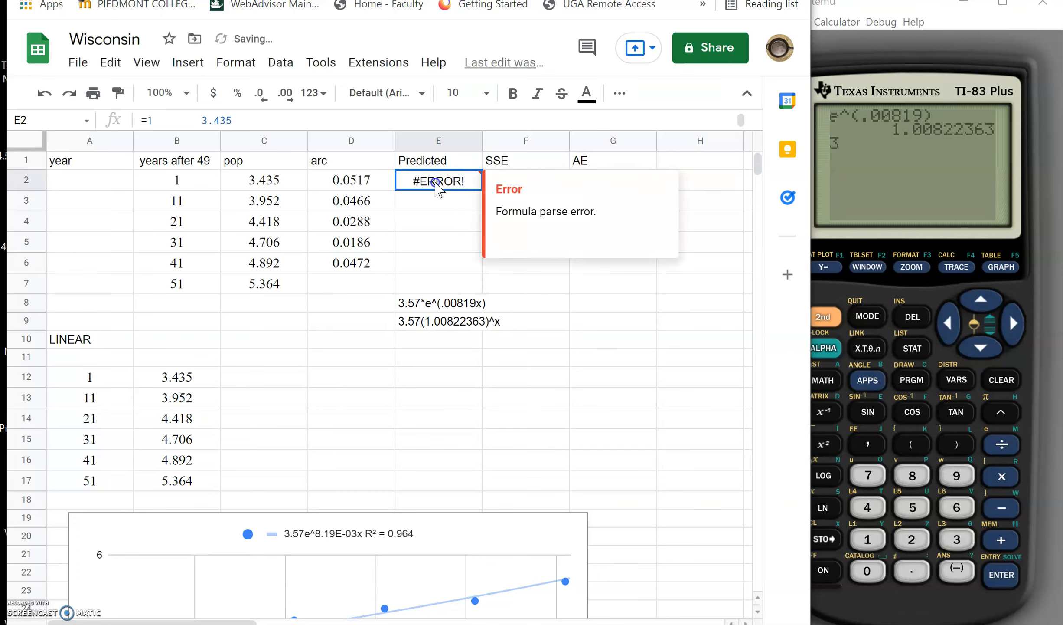
{"action": "type", "text": "="}
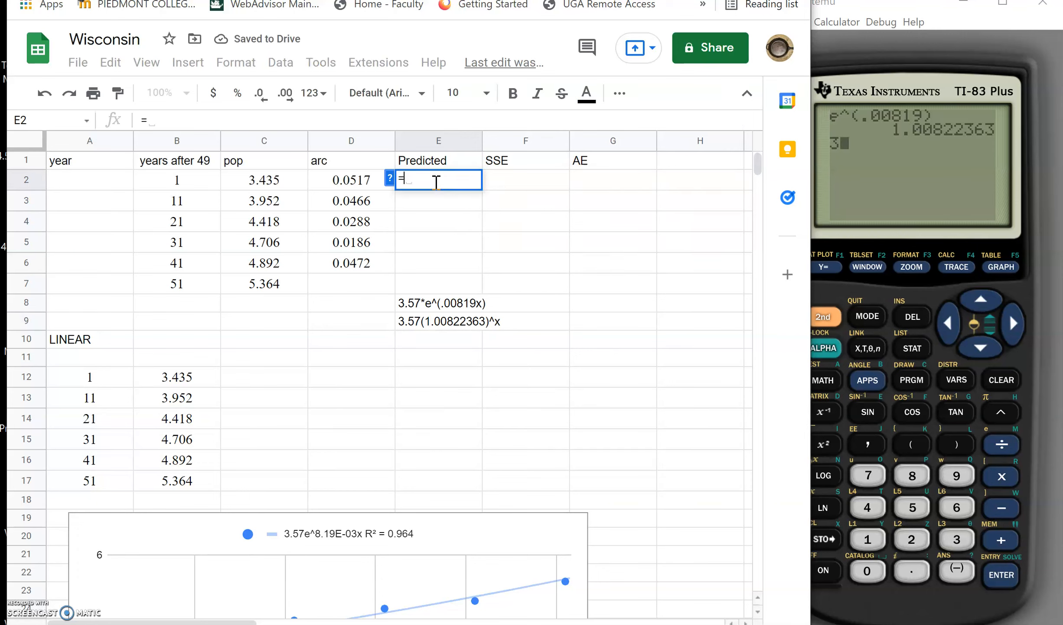
{"action": "type", "text": "3.57"}
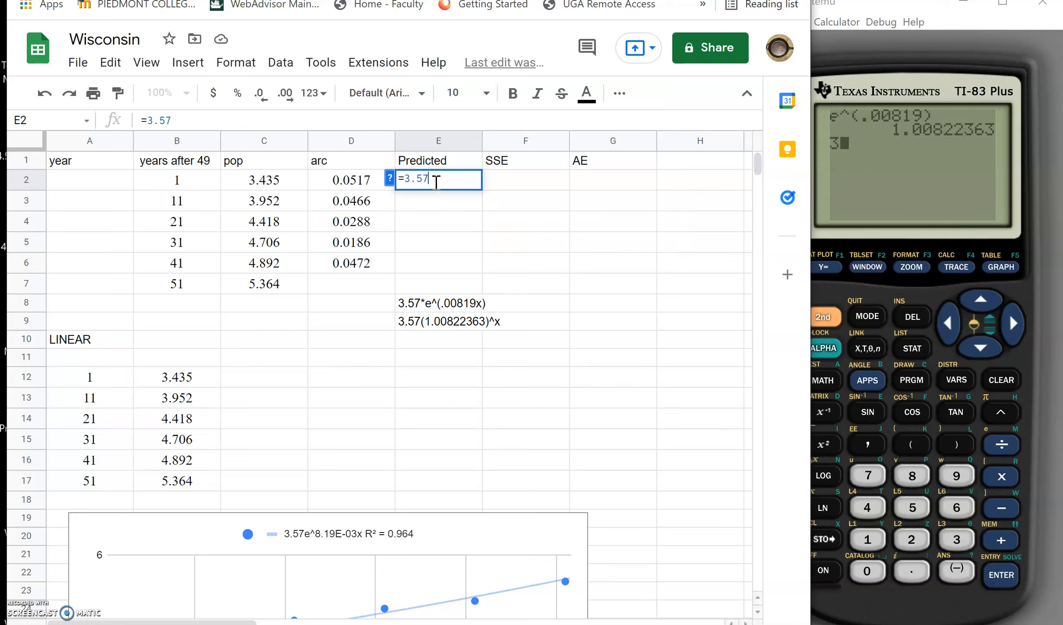
{"action": "type", "text": "*"}
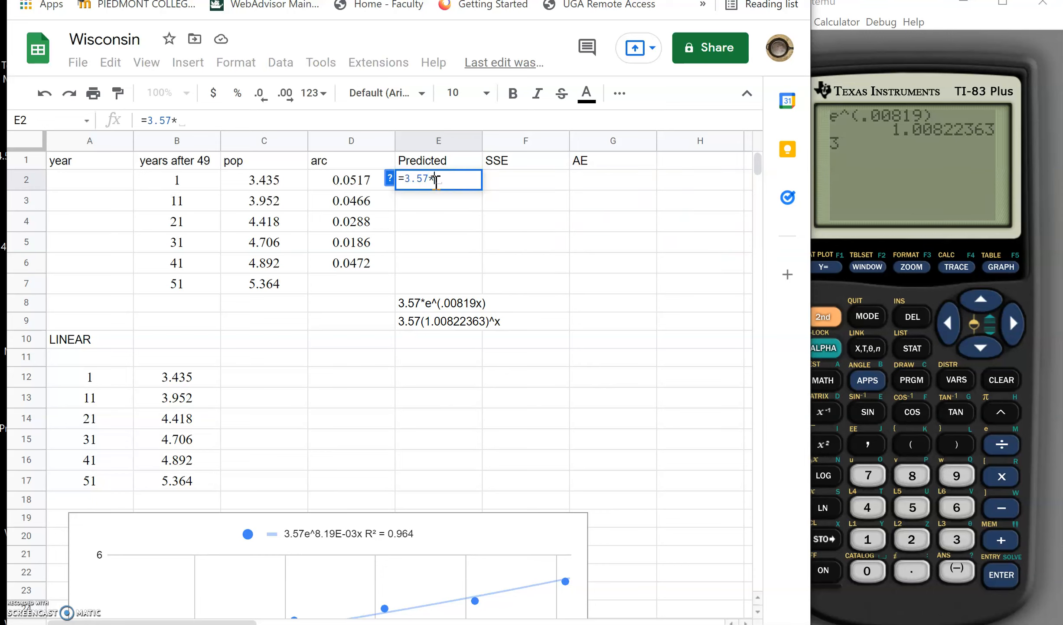
{"action": "type", "text": "(1."}
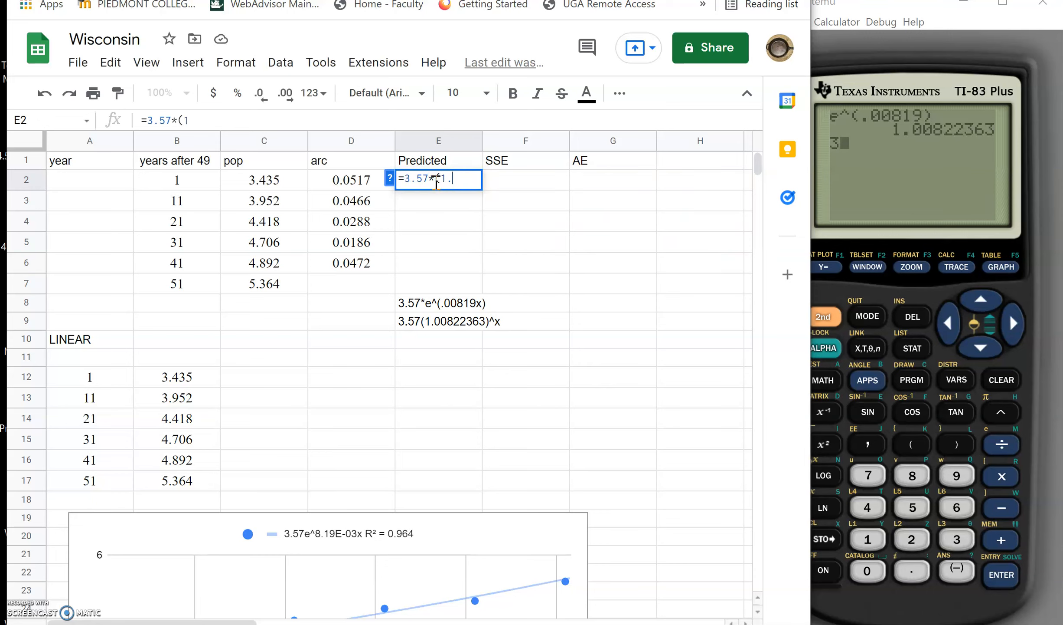
{"action": "type", "text": "00822363"}
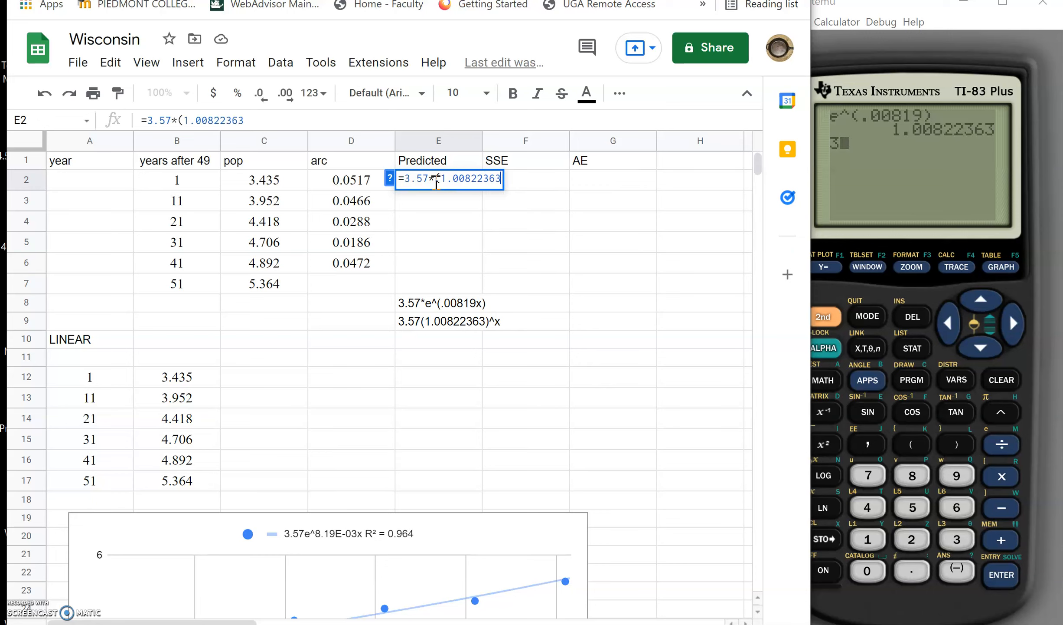
{"action": "type", "text": ")^"}
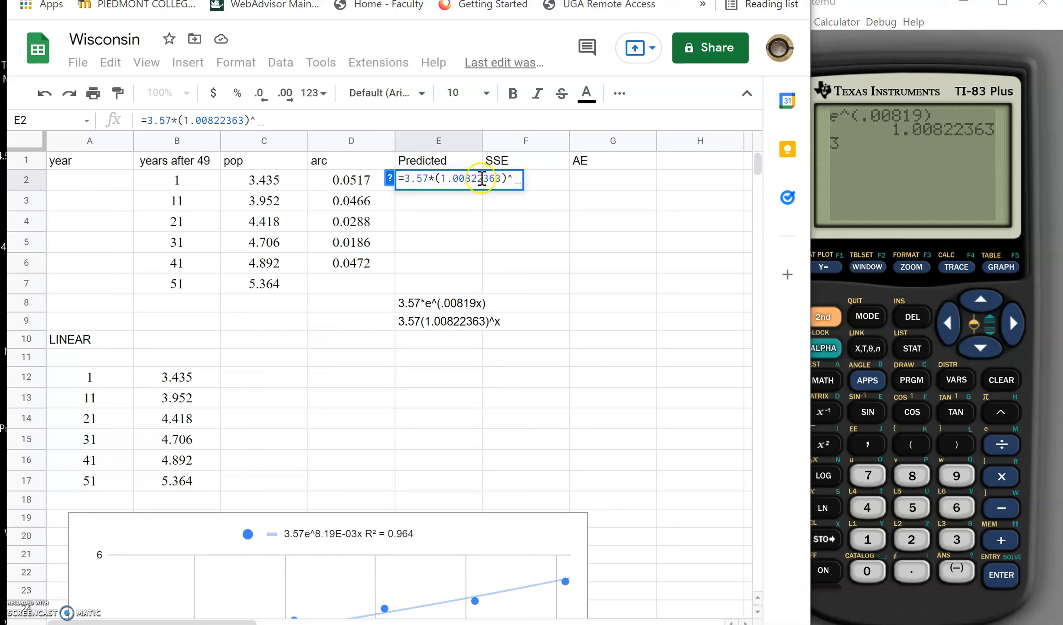
{"action": "left_click", "coordinate": [513, 179]}
{"action": "left_click", "coordinate": [168, 181]}
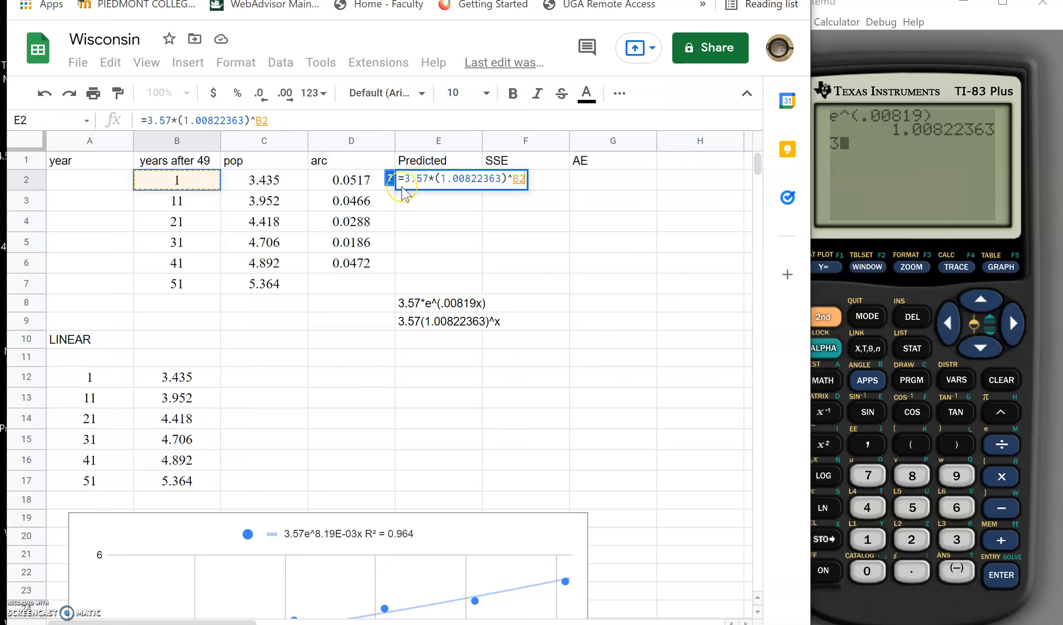
{"action": "key", "text": "Return"}
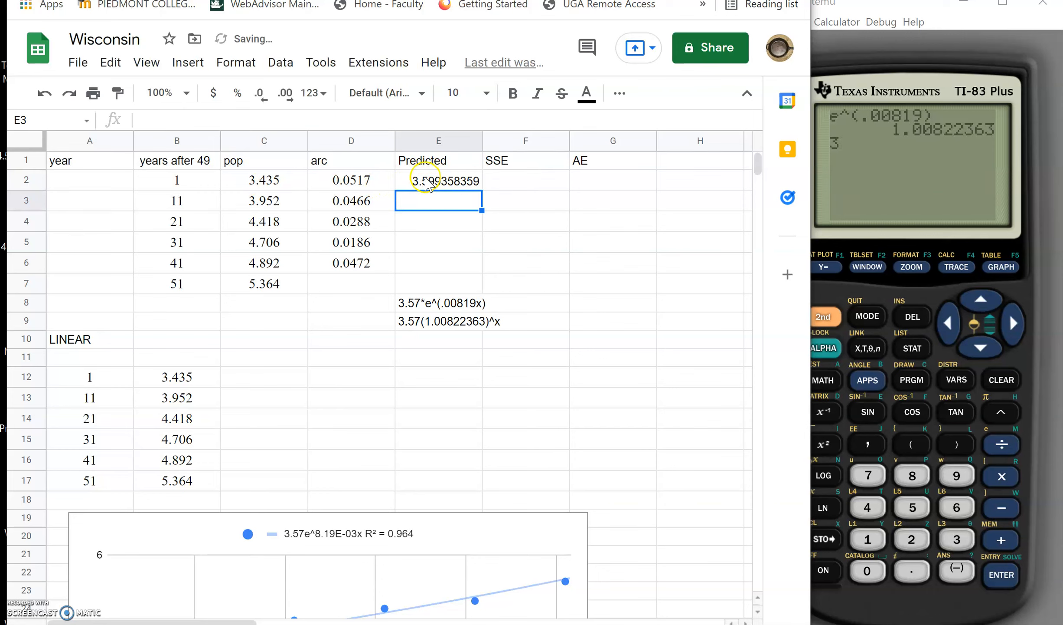
Step: Fill the Predicted formula from E2 down through E7 and open the formula in E7 to check its cell reference
{"action": "left_click", "coordinate": [426, 179]}
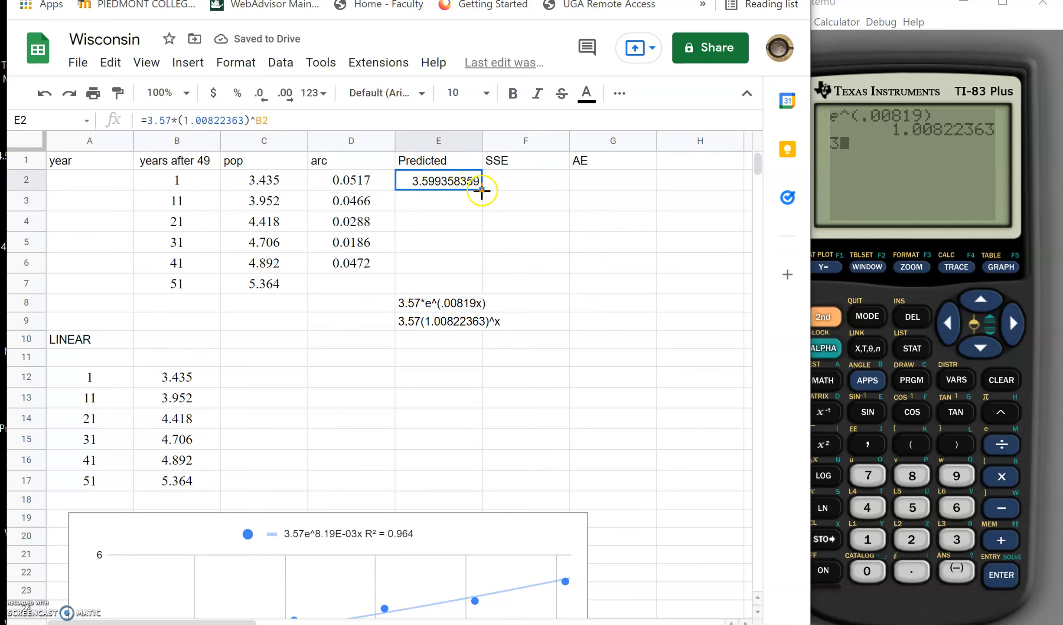
{"action": "left_click_drag", "start_coordinate": [482, 190], "coordinate": [477, 278]}
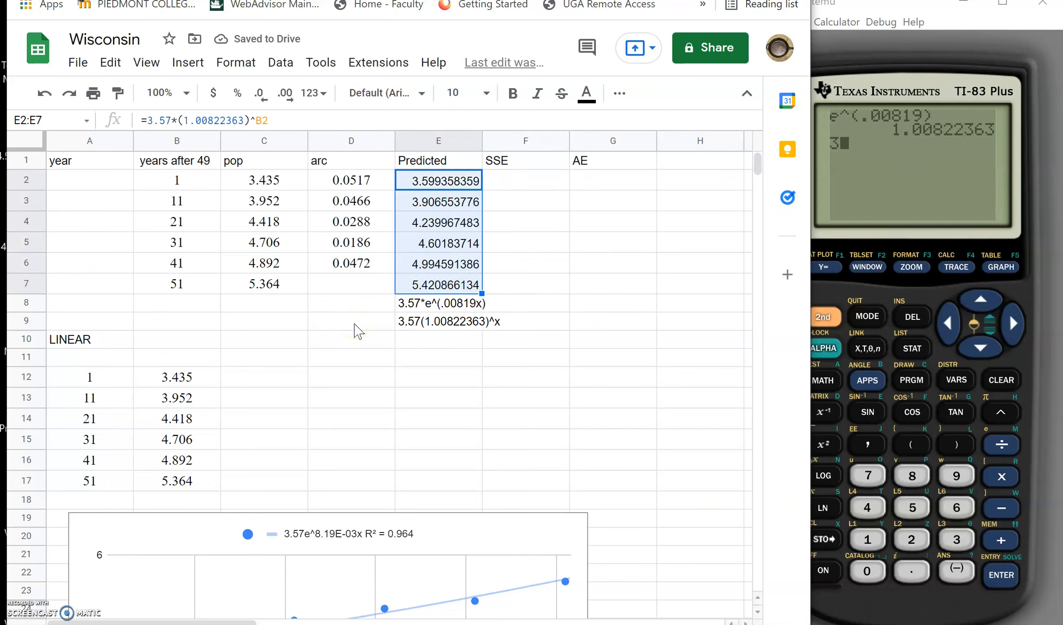
{"action": "left_click", "coordinate": [408, 285]}
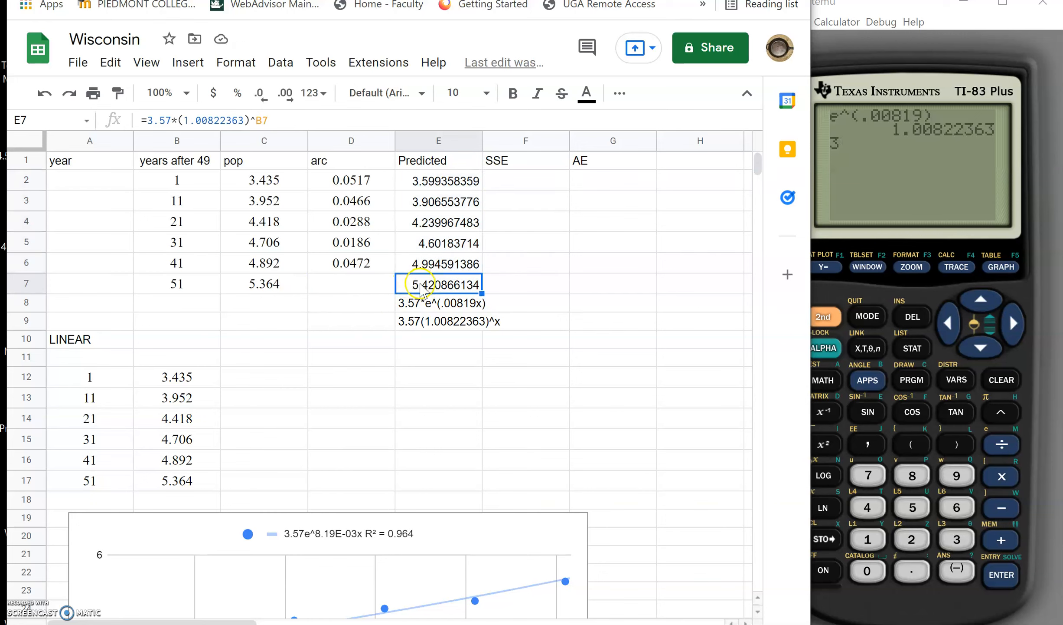
{"action": "left_click", "coordinate": [297, 121]}
{"action": "left_click_drag", "start_coordinate": [207, 115], "coordinate": [160, 118]}
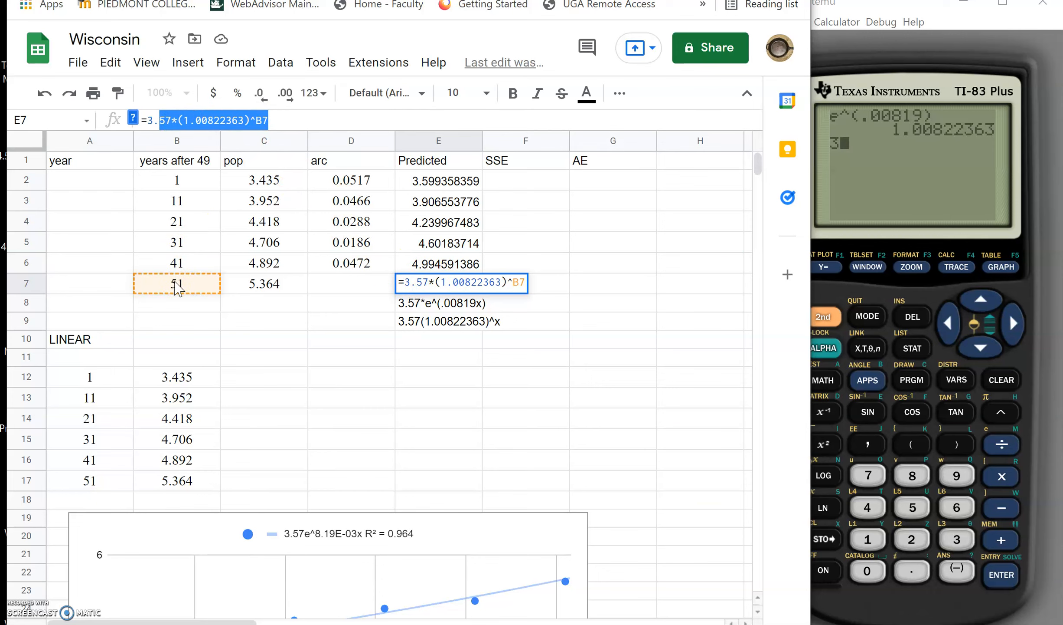
{"action": "left_click", "coordinate": [436, 282]}
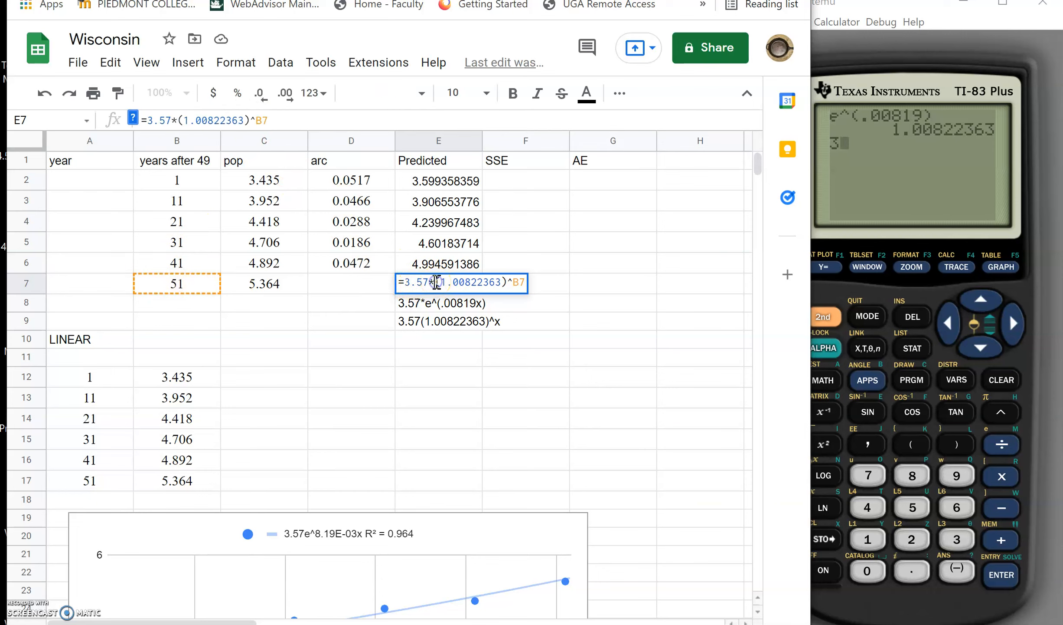
{"action": "left_click", "coordinate": [351, 306]}
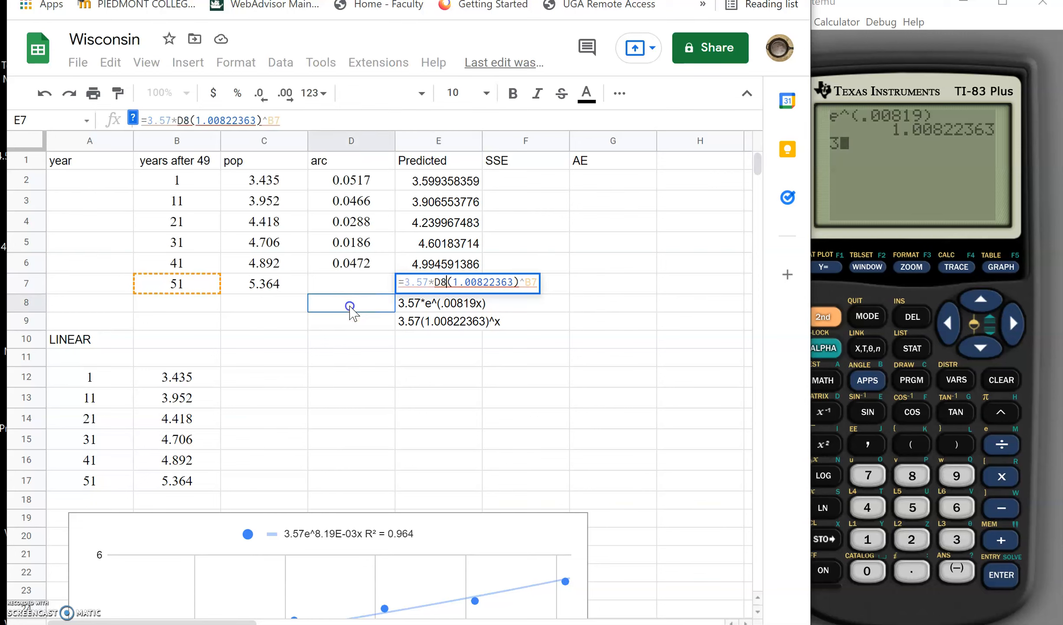
{"action": "left_click", "coordinate": [501, 370]}
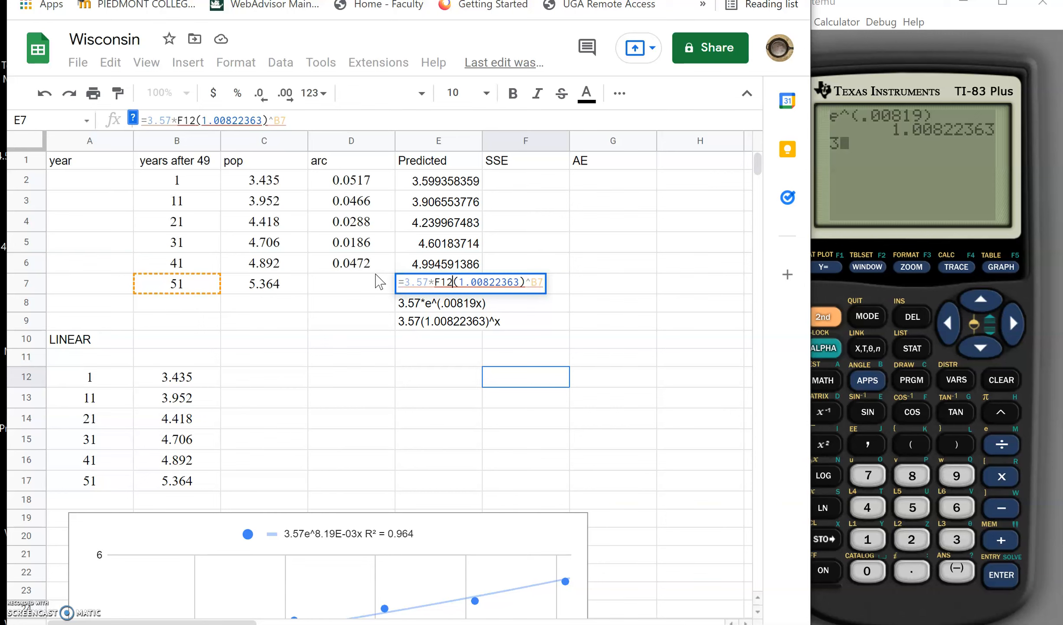
{"action": "key", "text": "BackSpace"}
{"action": "key", "text": "BackSpace"}
{"action": "key", "text": "BackSpace"}
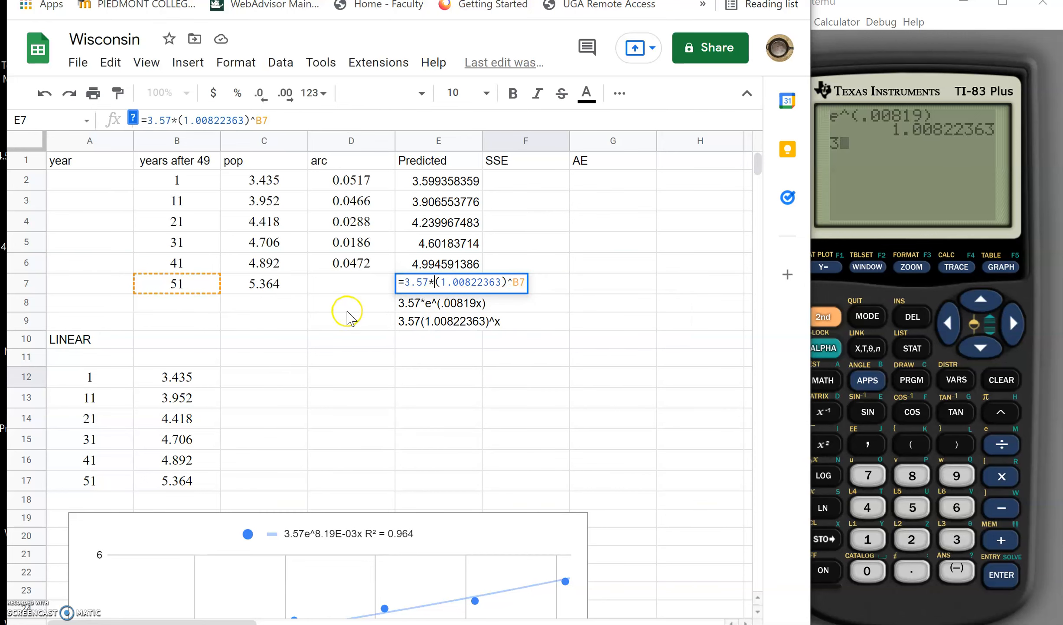
{"action": "left_click", "coordinate": [349, 312]}
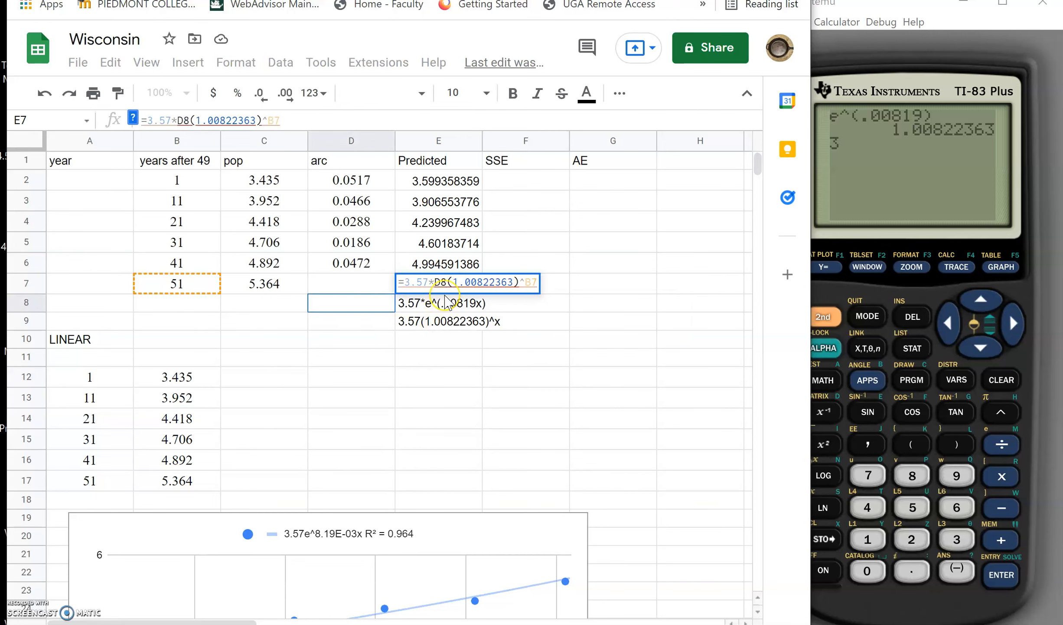
Step: Remove the stray D8 reference from the formula in cell E7 and keep it as =3.57*(1.00822363)^B7
{"action": "key", "text": "BackSpace"}
{"action": "key", "text": "BackSpace"}
{"action": "key", "text": "ctrl+Return"}
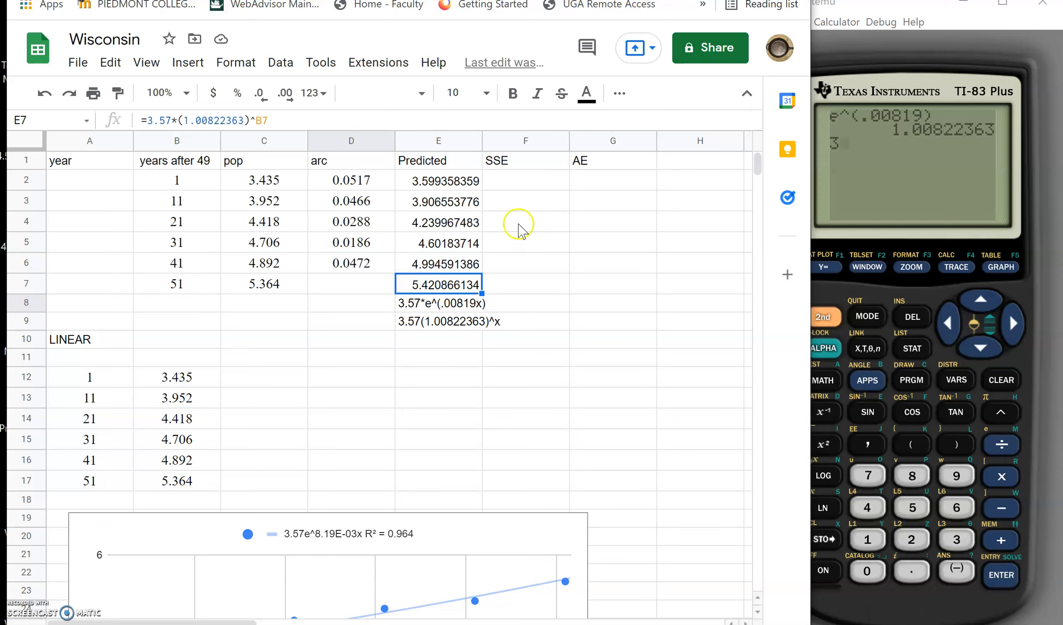
Step: Replace the SSE header in cell F1 with Error (act-pred)
{"action": "left_click", "coordinate": [517, 163]}
{"action": "type", "text": "Err"}
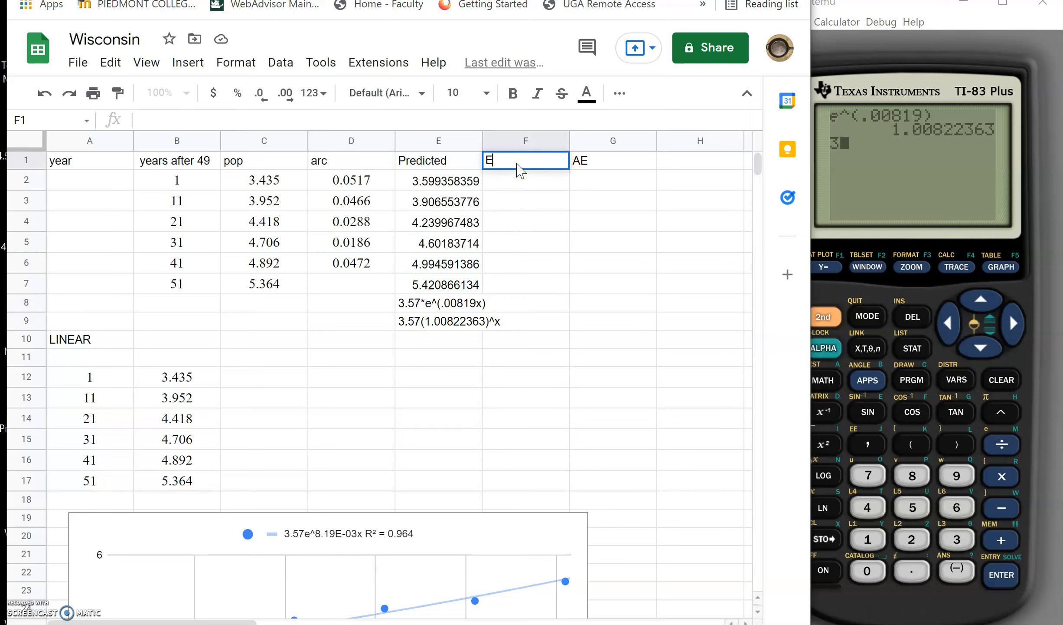
{"action": "type", "text": "ors"}
{"action": "key", "text": "BackSpace"}
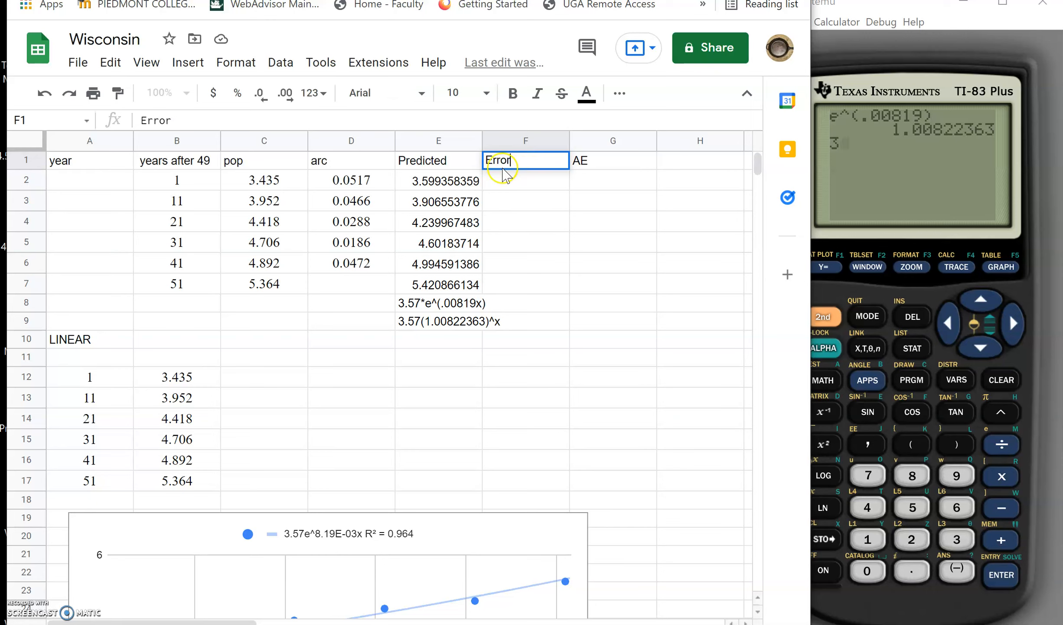
{"action": "left_click", "coordinate": [508, 178]}
{"action": "left_click", "coordinate": [517, 163]}
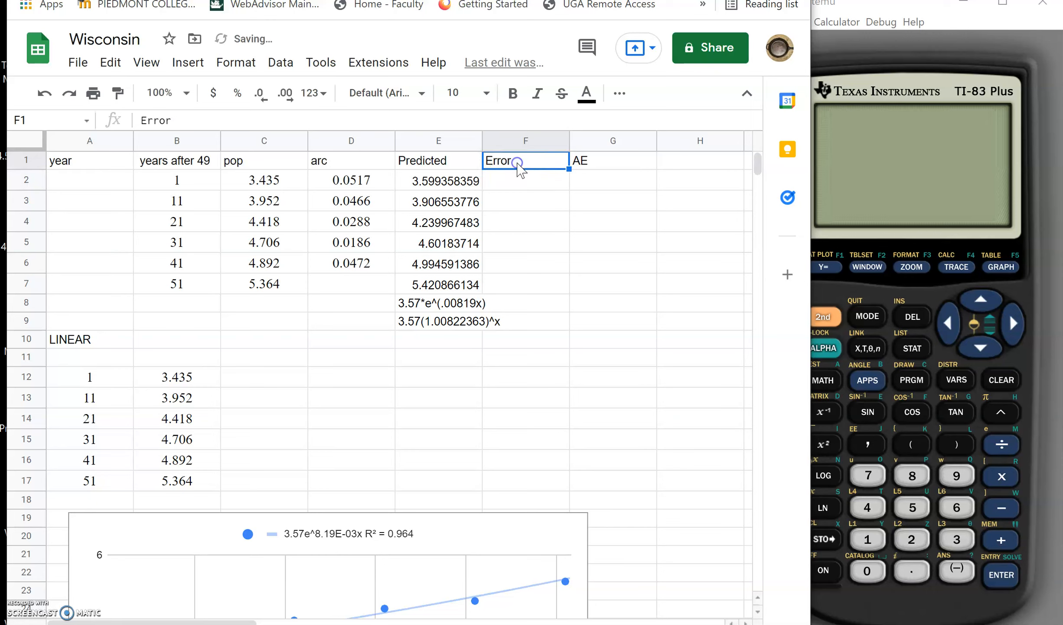
{"action": "left_click", "coordinate": [518, 164]}
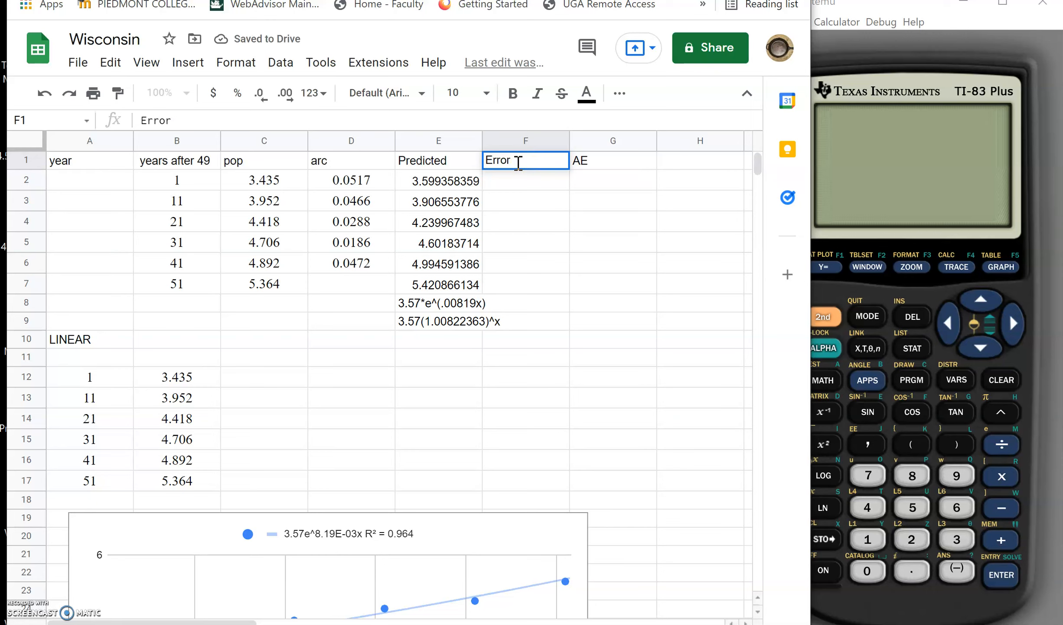
{"action": "type", "text": "(act-pred"}
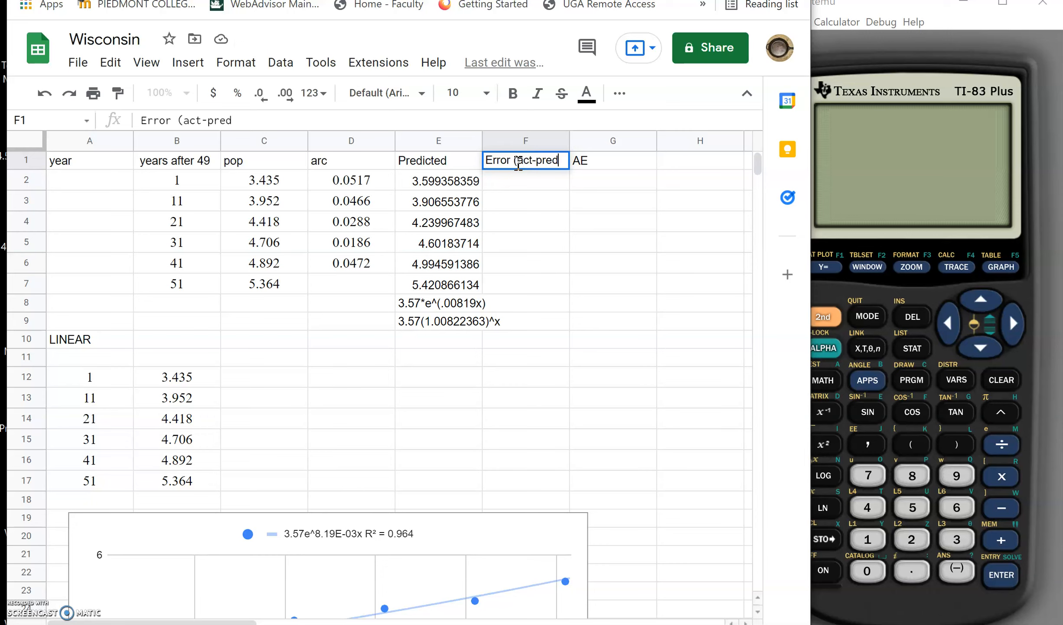
{"action": "type", "text": ")"}
Step: Enter the formula =C2-E2 in cell F2 to subtract the predicted population from the actual one
{"action": "left_click", "coordinate": [509, 178]}
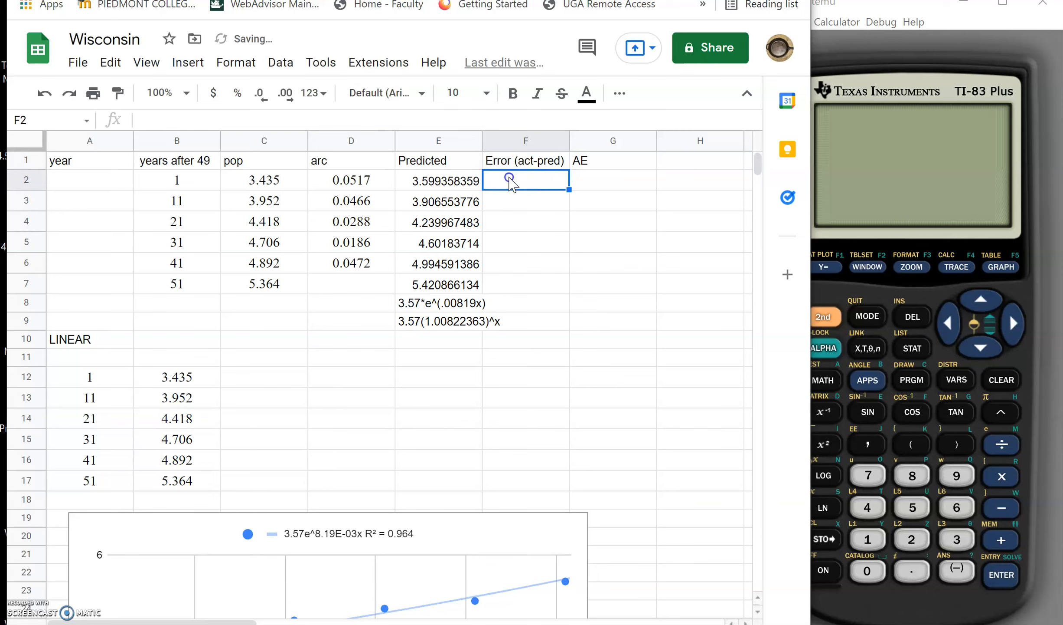
{"action": "type", "text": "="}
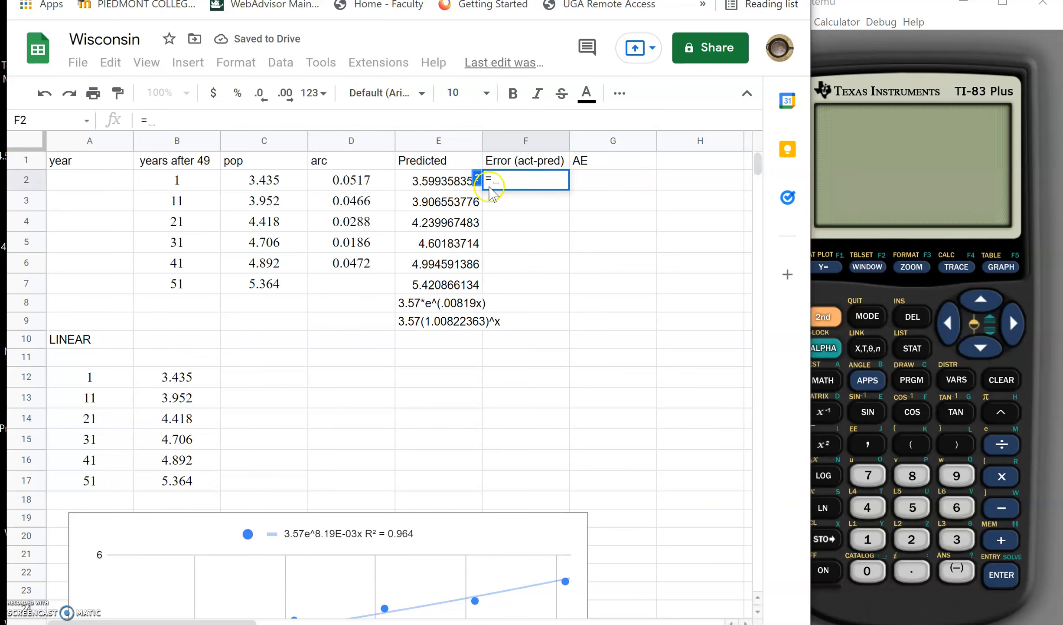
{"action": "left_click", "coordinate": [251, 182]}
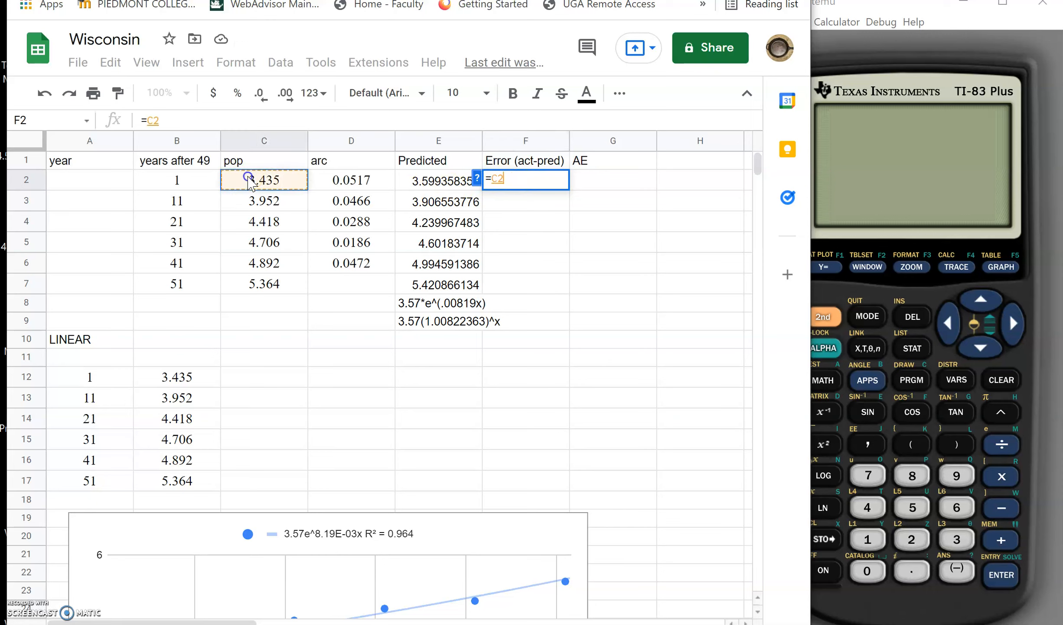
{"action": "type", "text": "-"}
{"action": "left_click", "coordinate": [437, 186]}
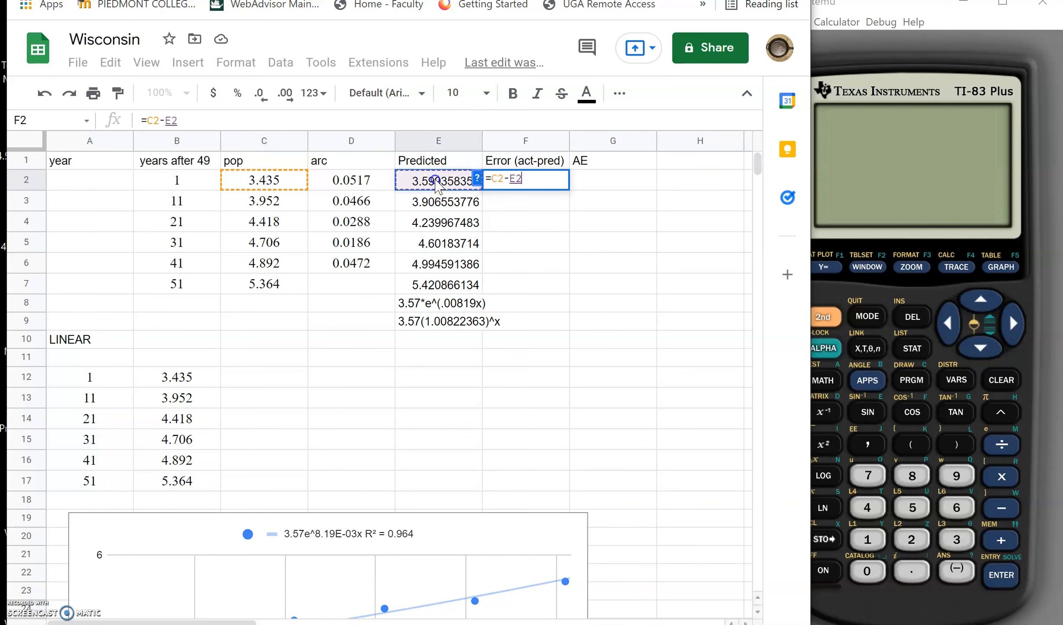
{"action": "left_click", "coordinate": [539, 201]}
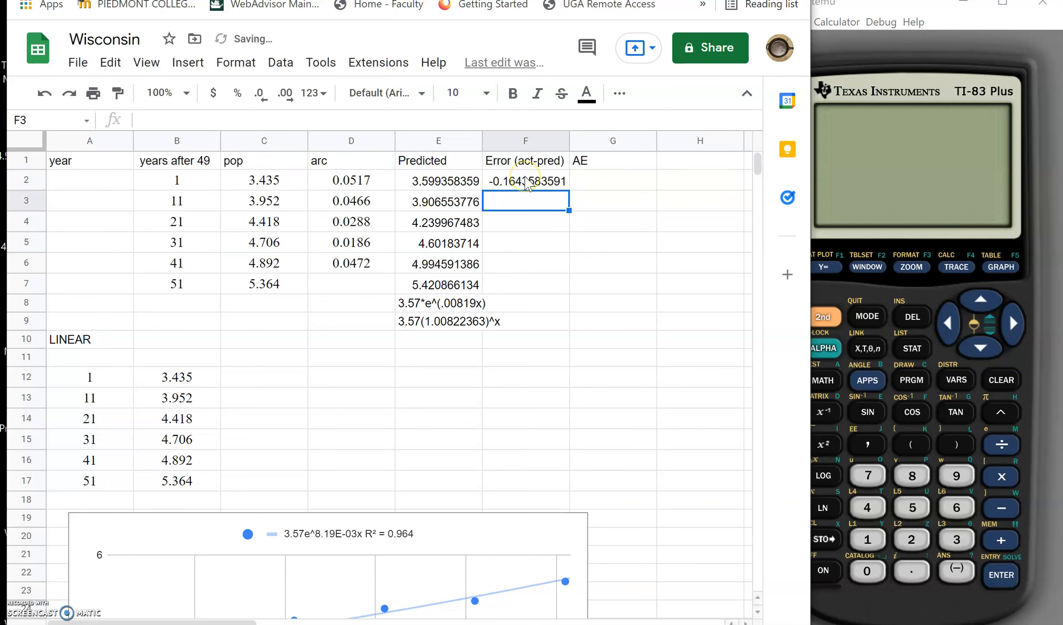
Step: Fill the error formula from F2 down through F7
{"action": "left_click", "coordinate": [225, 183]}
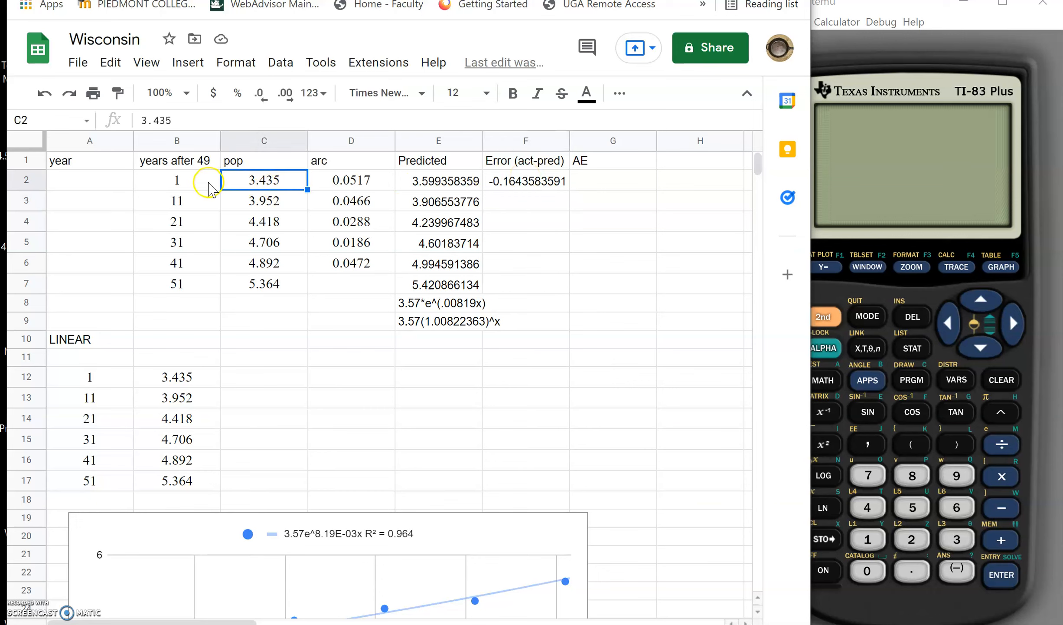
{"action": "left_click", "coordinate": [506, 182]}
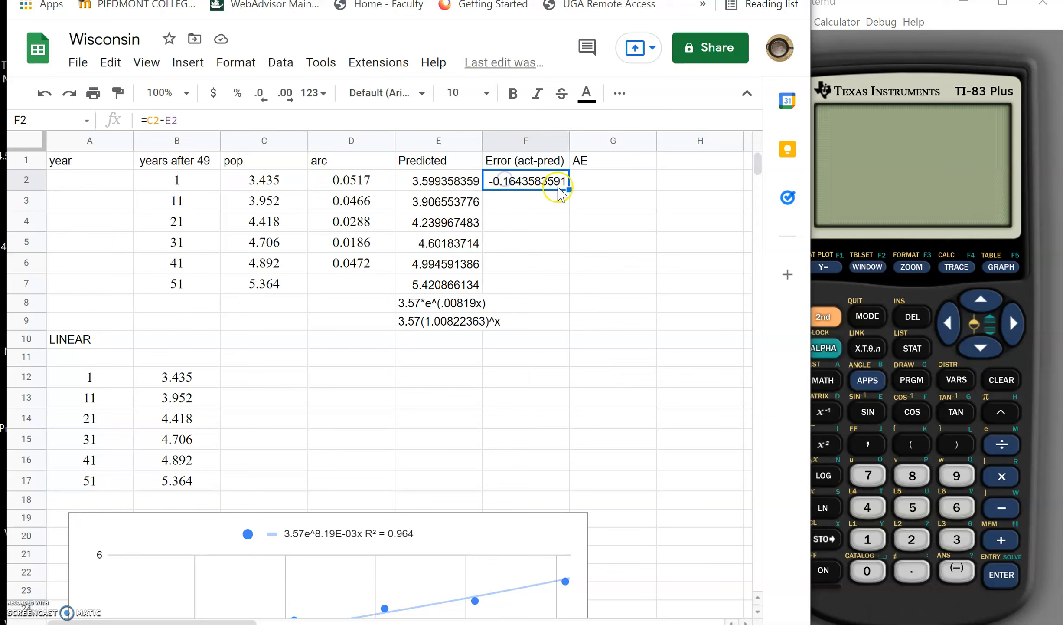
{"action": "left_click_drag", "start_coordinate": [569, 189], "coordinate": [559, 282]}
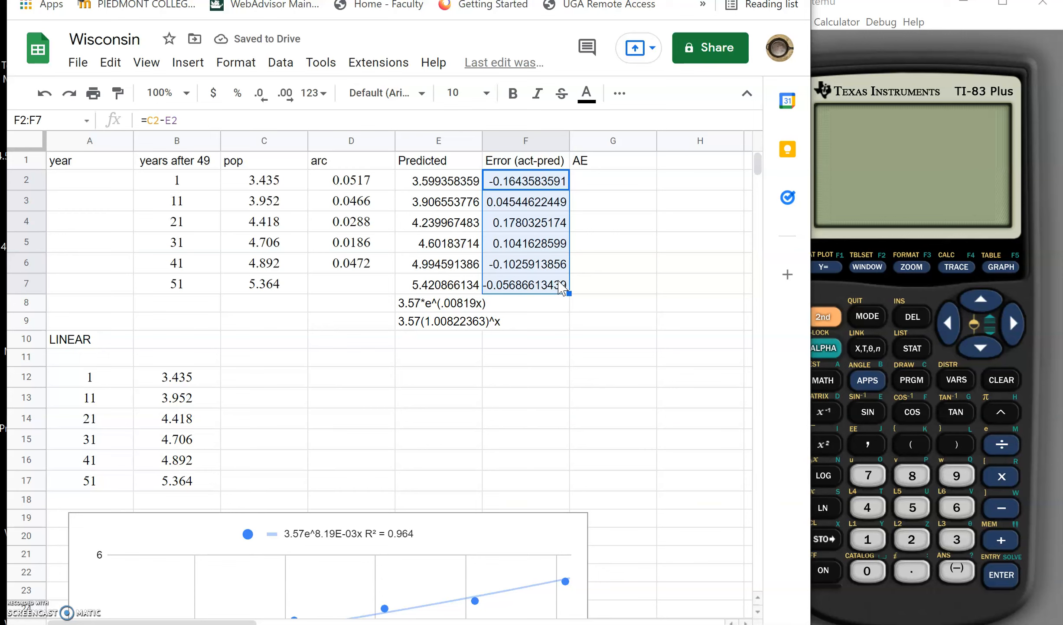
{"action": "left_click", "coordinate": [553, 385]}
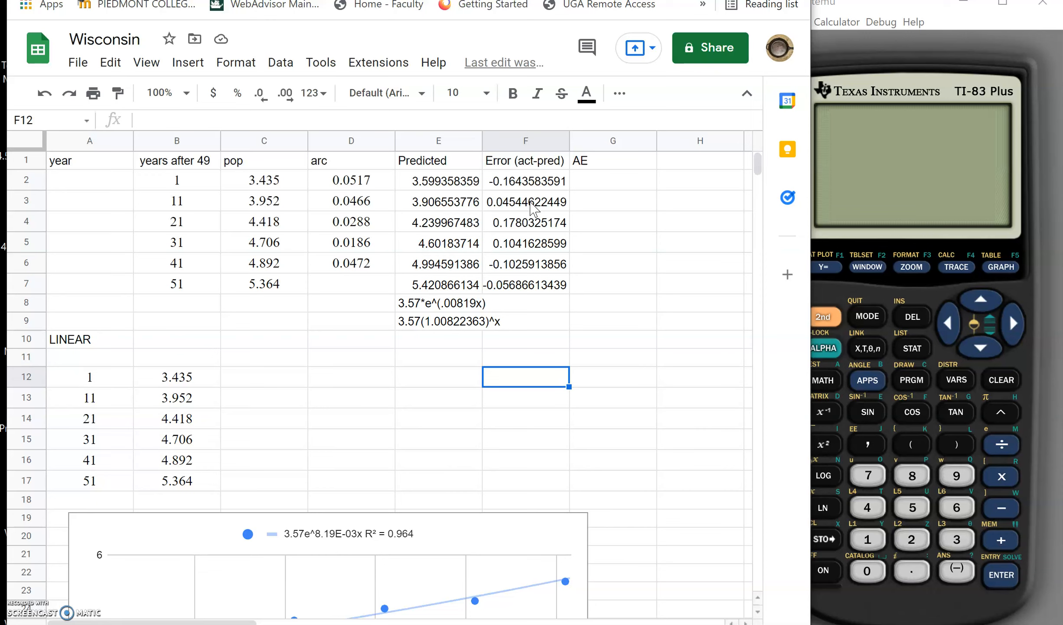
Step: Replace the AE header in cell G1 with Error squared
{"action": "left_click", "coordinate": [594, 163]}
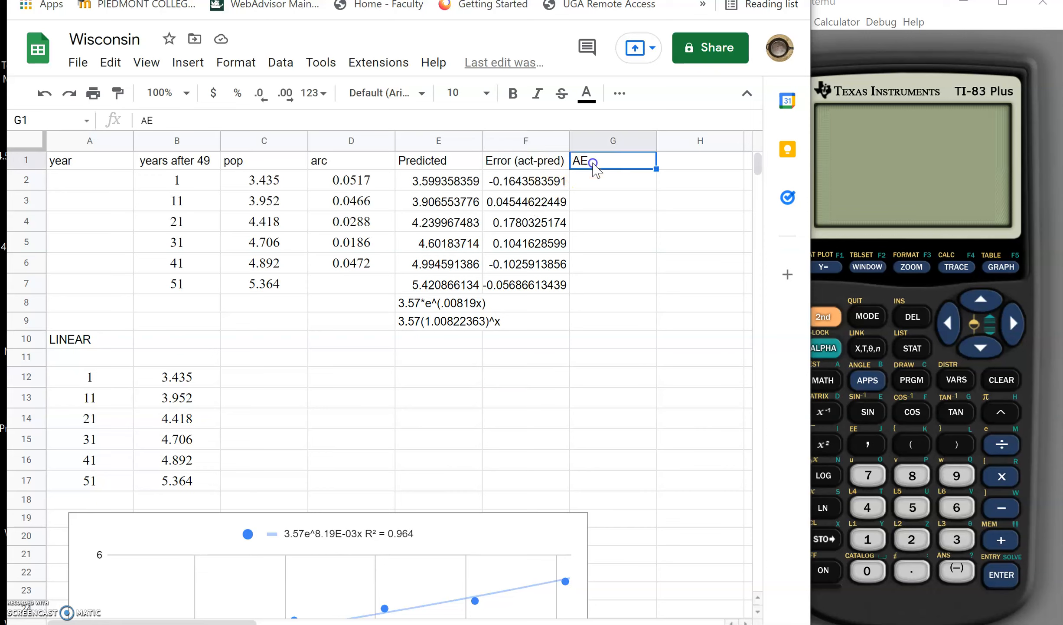
{"action": "type", "text": "Error "}
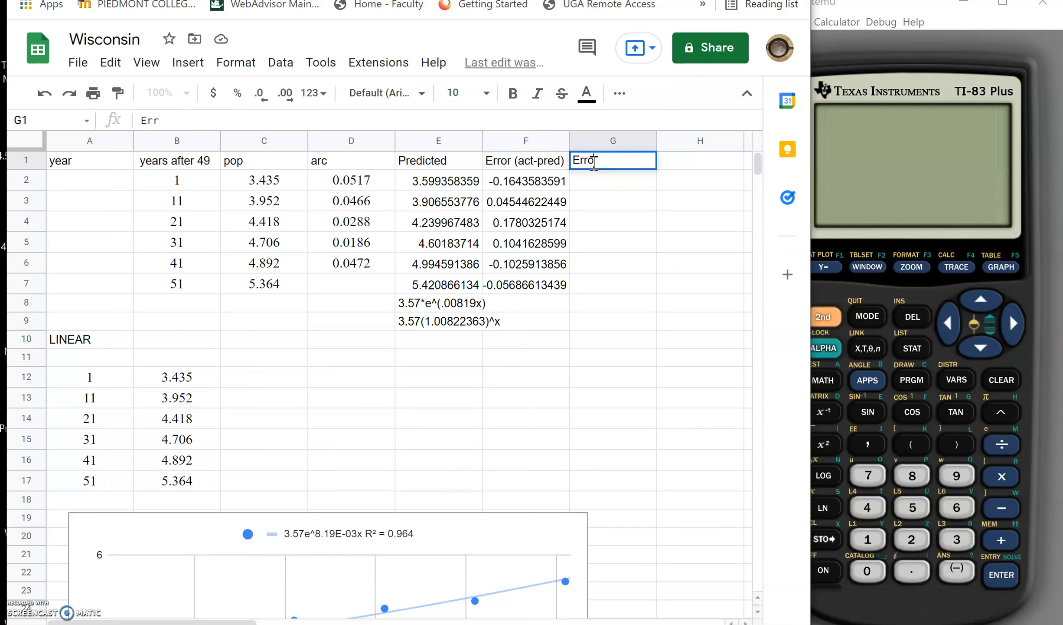
{"action": "type", "text": "squared"}
{"action": "key", "text": "Return"}
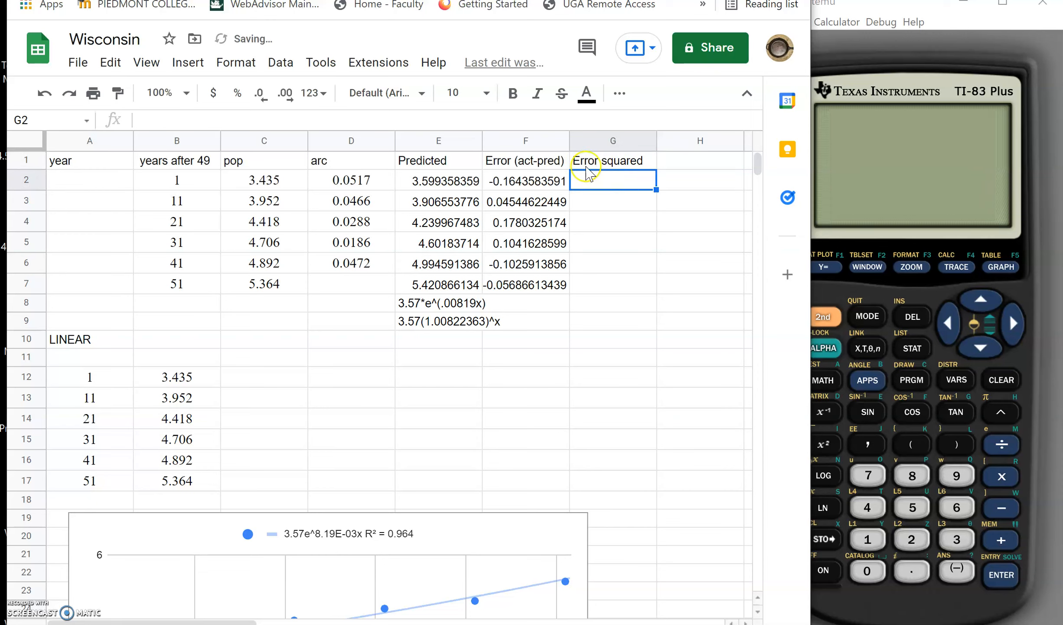
Step: Enter the formula =F2^2 in cell G2 to square the first error
{"action": "left_click", "coordinate": [540, 185]}
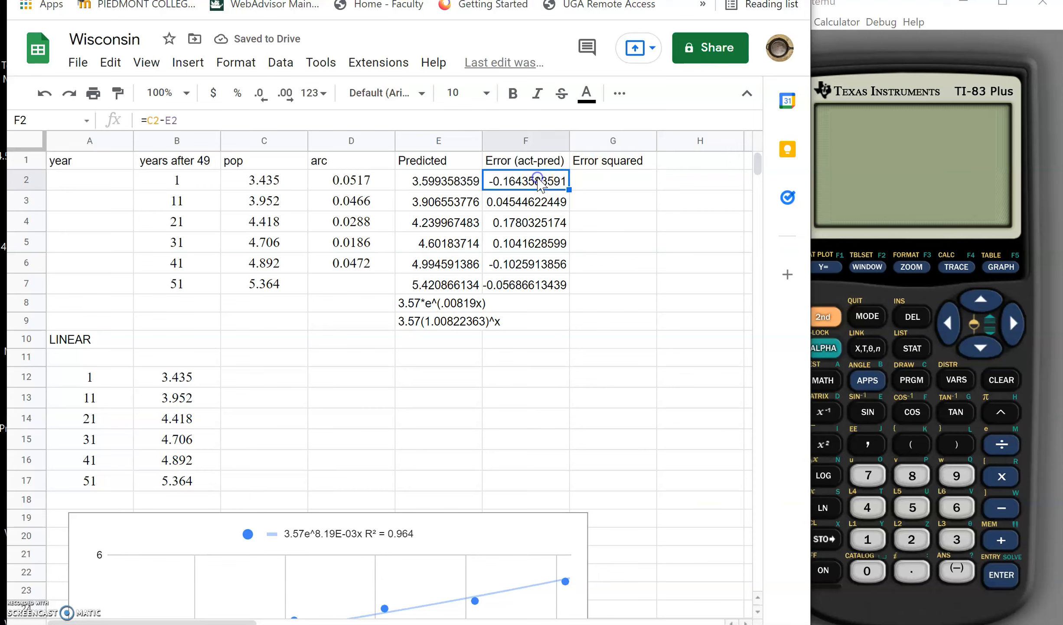
{"action": "left_click", "coordinate": [594, 175]}
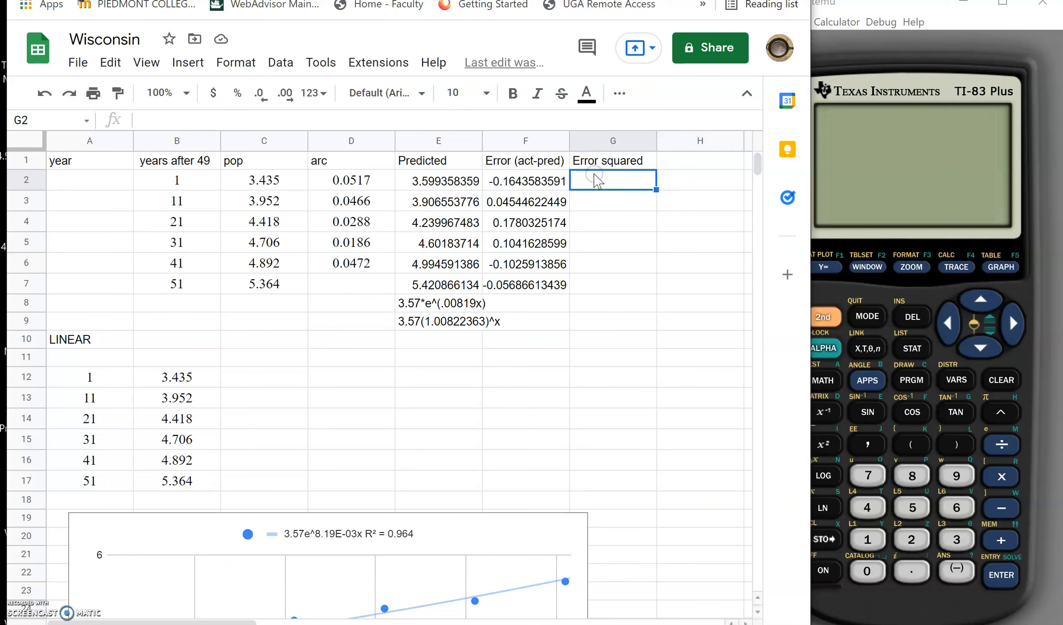
{"action": "type", "text": "="}
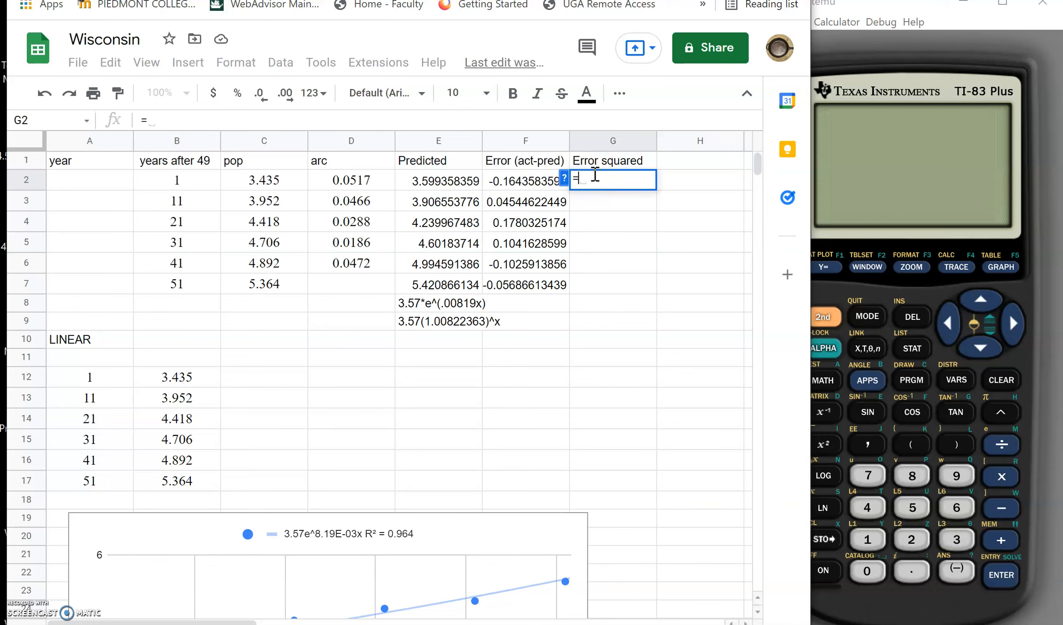
{"action": "left_click", "coordinate": [518, 180]}
{"action": "left_click", "coordinate": [516, 177]}
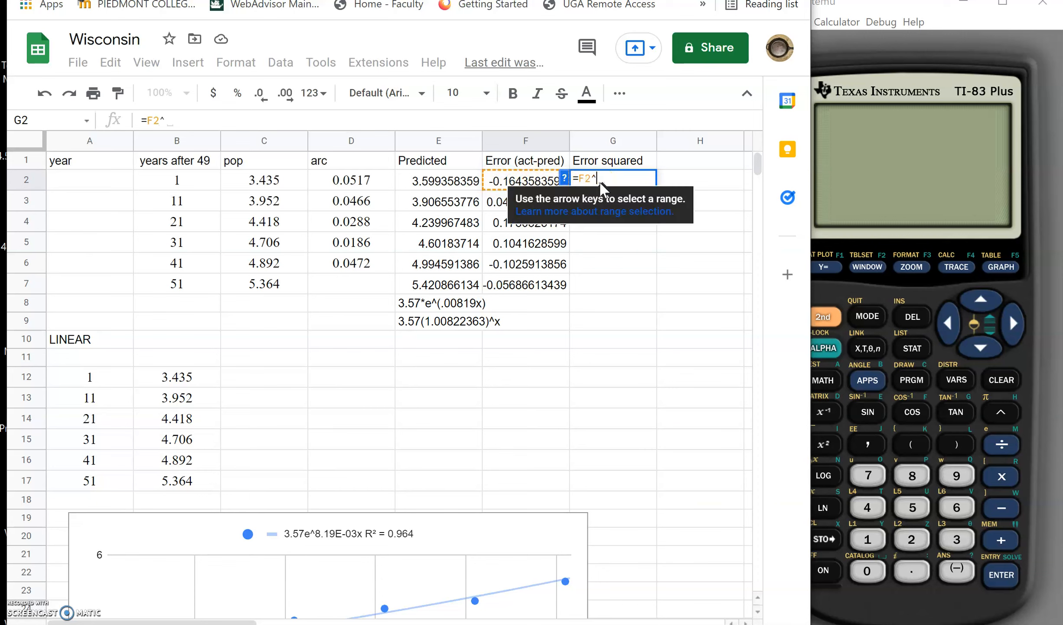
{"action": "type", "text": "^2"}
{"action": "key", "text": "Return"}
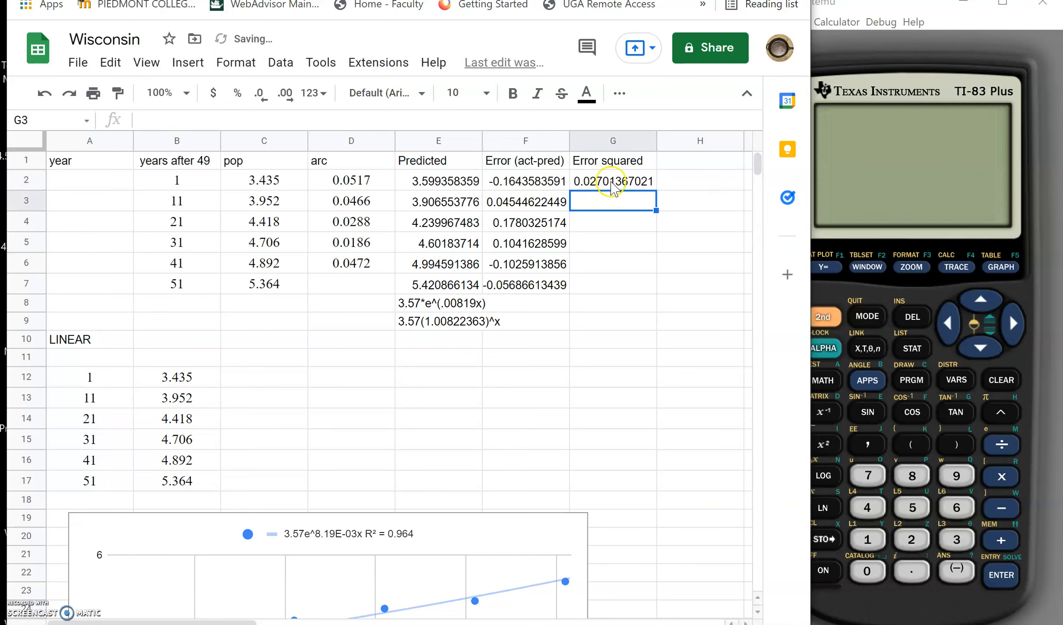
Step: Fill the squared-error formula from G2 down through G7
{"action": "left_click", "coordinate": [614, 181]}
{"action": "left_click_drag", "start_coordinate": [657, 189], "coordinate": [655, 284]}
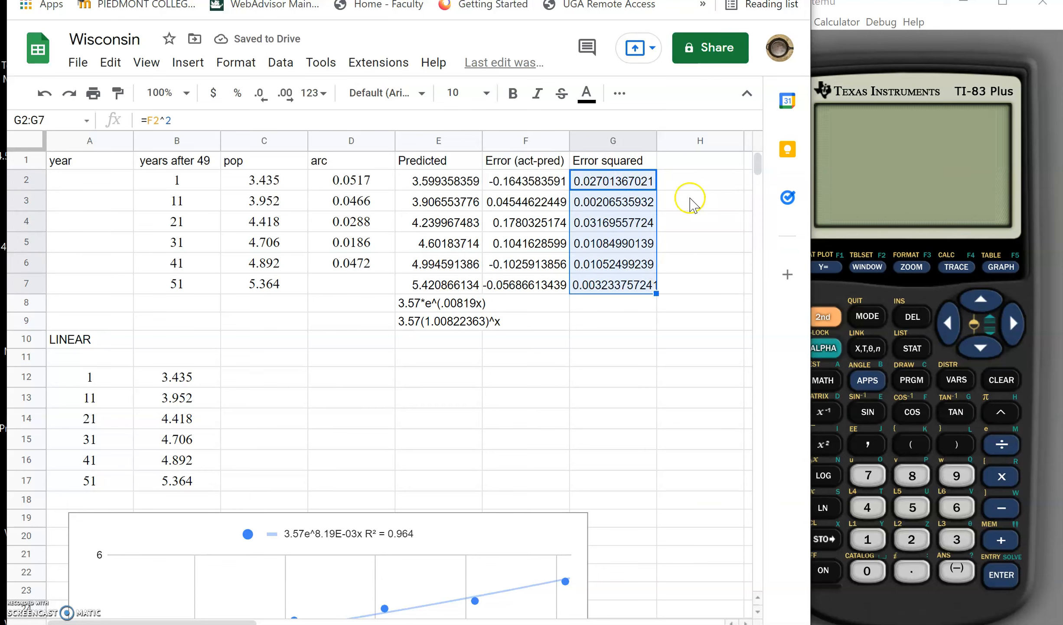
{"action": "left_click", "coordinate": [693, 177]}
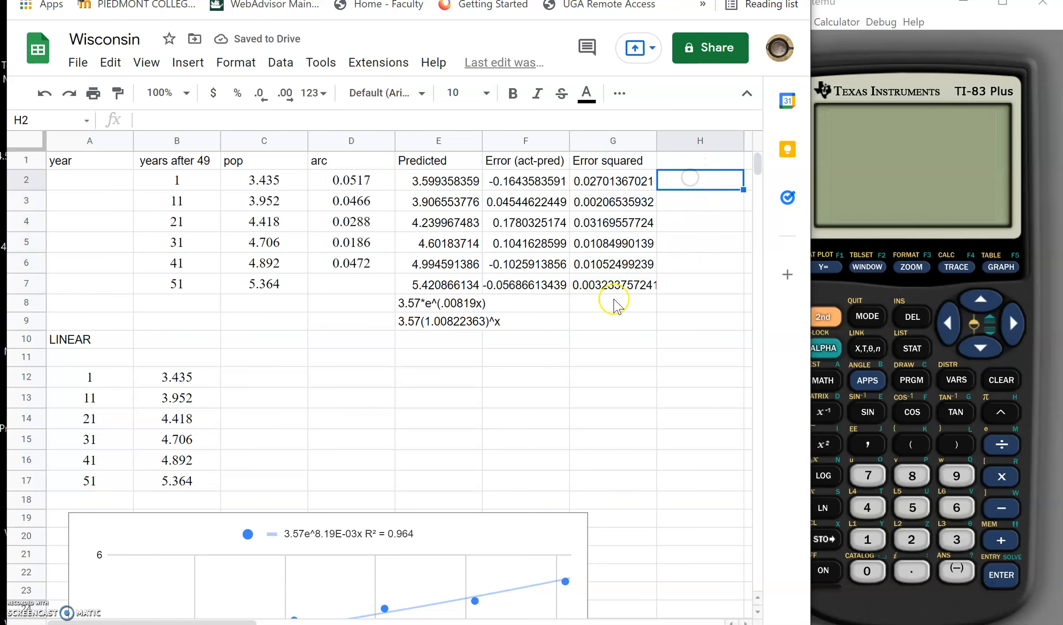
Step: Add the header SSE (expo regression) in cell H1
{"action": "scroll", "coordinate": [613, 302], "scroll_direction": "right", "scroll_amount": 3}
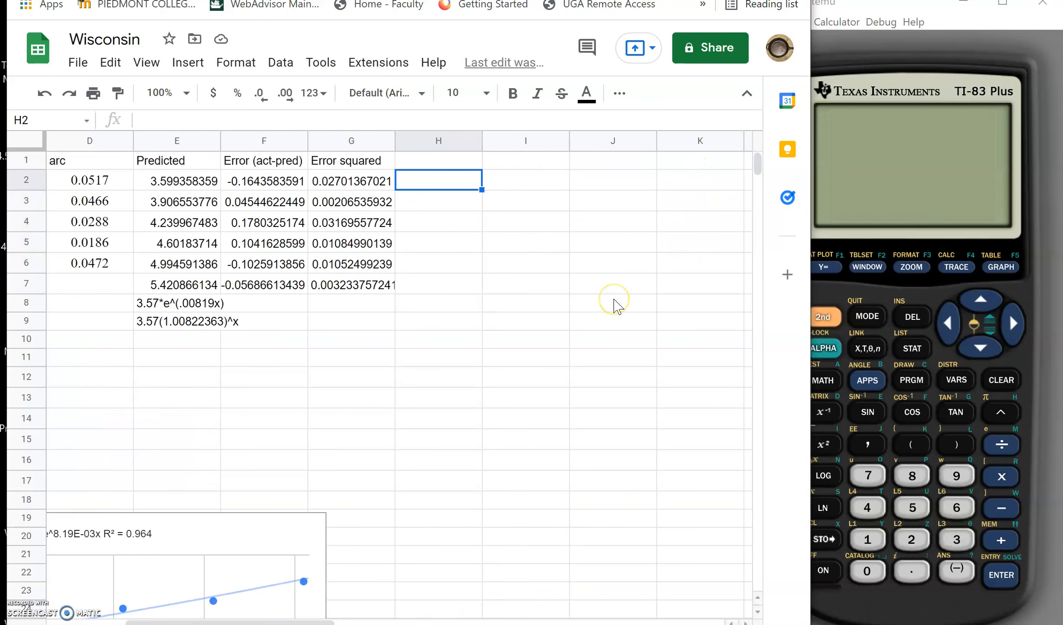
{"action": "left_click", "coordinate": [424, 161]}
{"action": "type", "text": "SSE"}
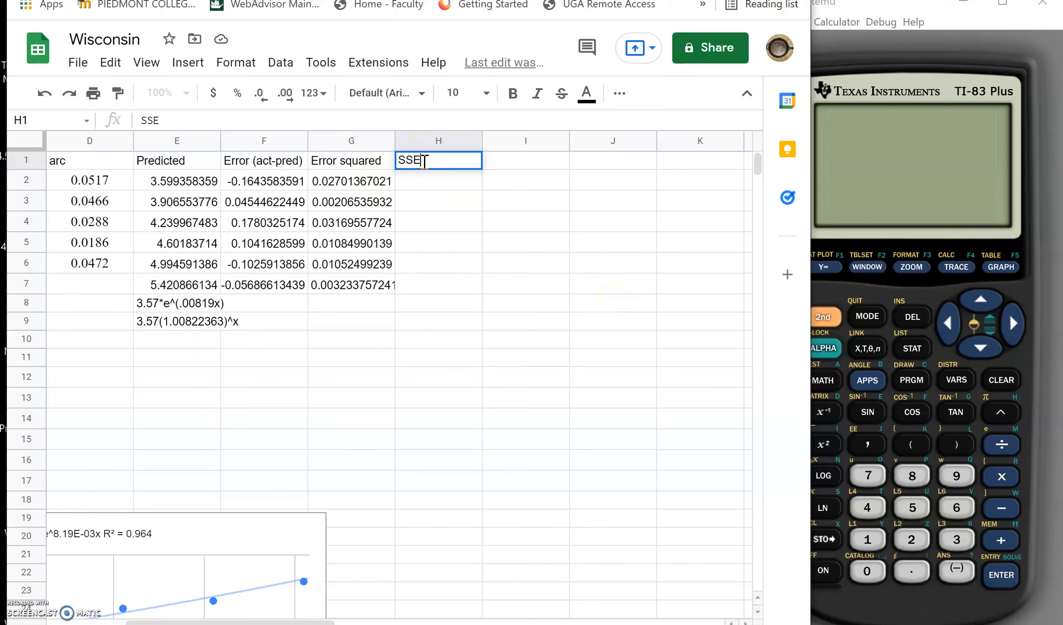
{"action": "key", "text": "Return"}
{"action": "left_click", "coordinate": [427, 167]}
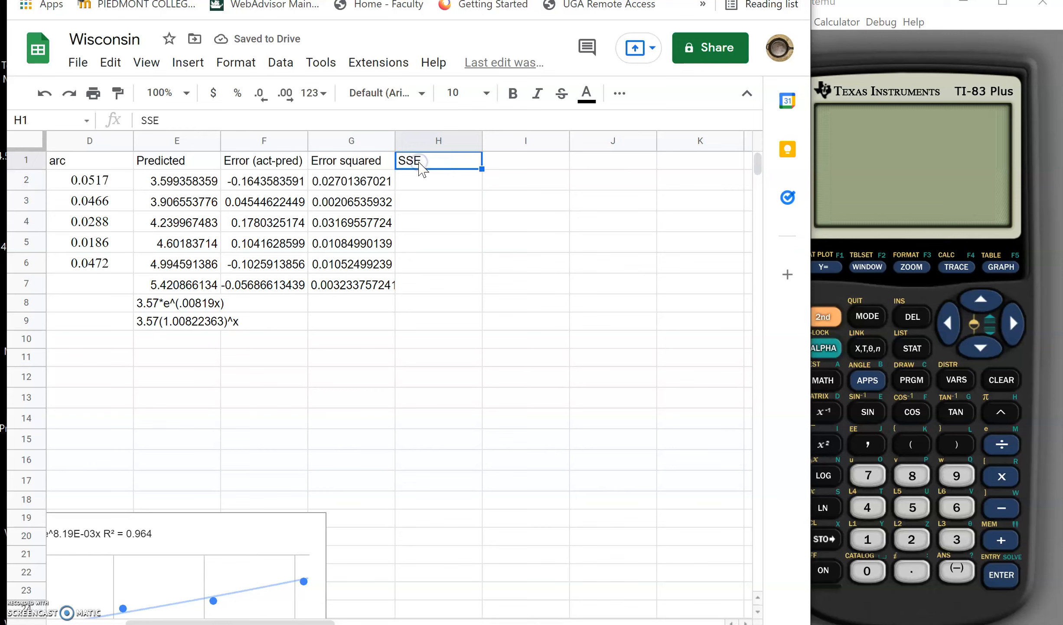
{"action": "left_click", "coordinate": [193, 117]}
{"action": "type", "text": "("}
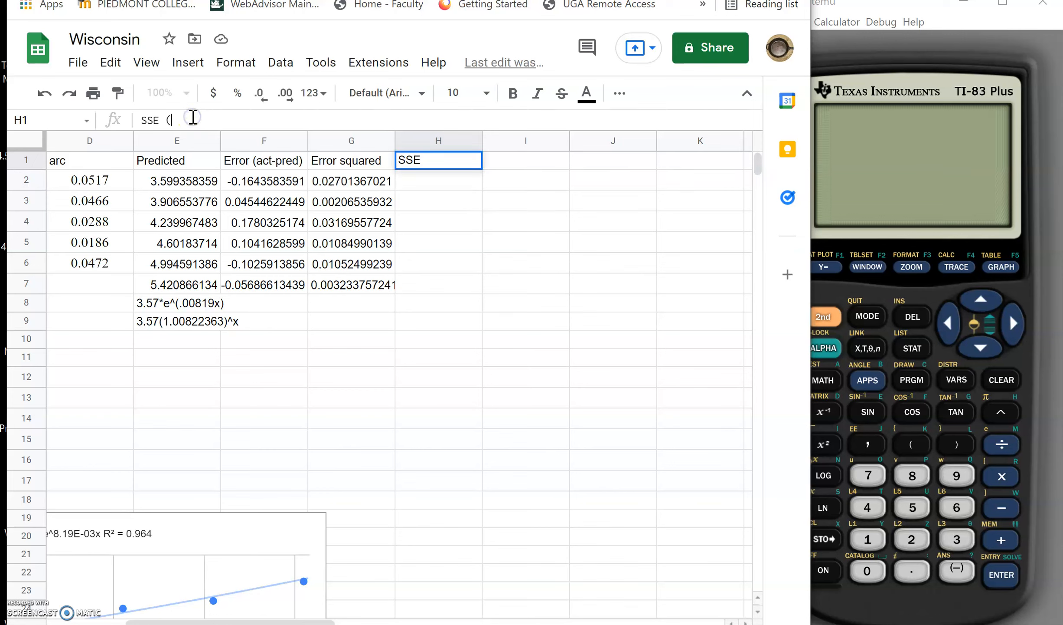
{"action": "type", "text": "expo regression)"}
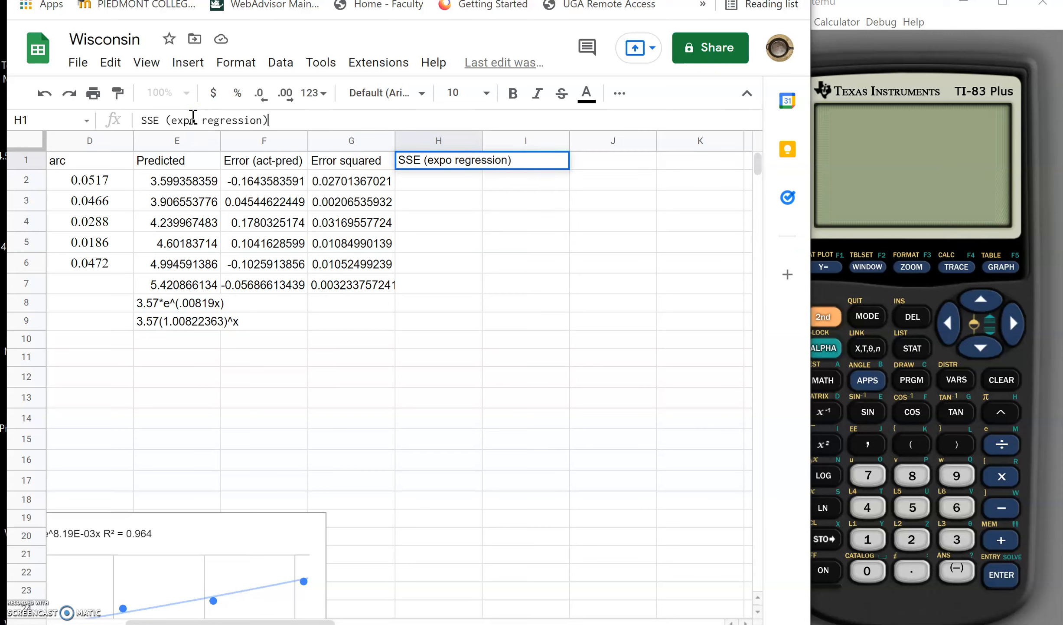
Step: Enter the formula =SUM(G2:G7) in cell H2 to total the squared errors
{"action": "left_click", "coordinate": [436, 191]}
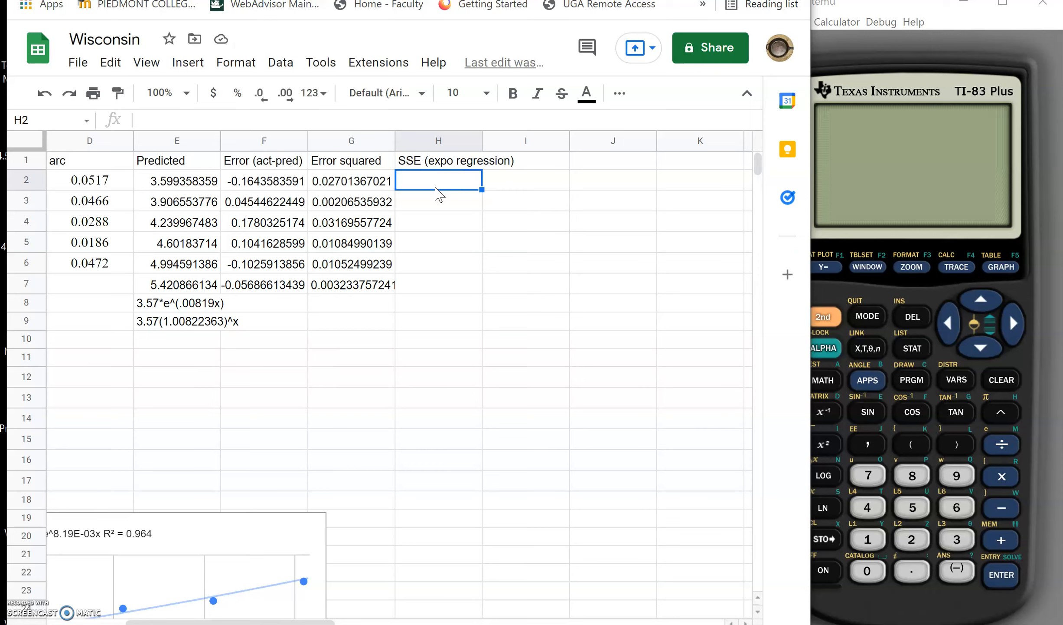
{"action": "type", "text": "="}
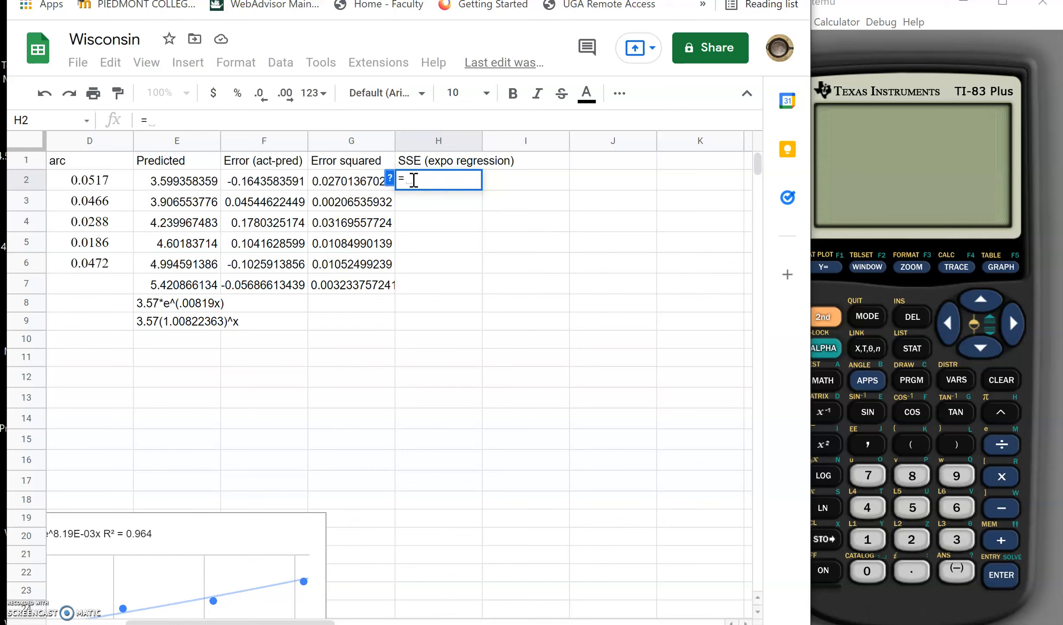
{"action": "type", "text": "sum"}
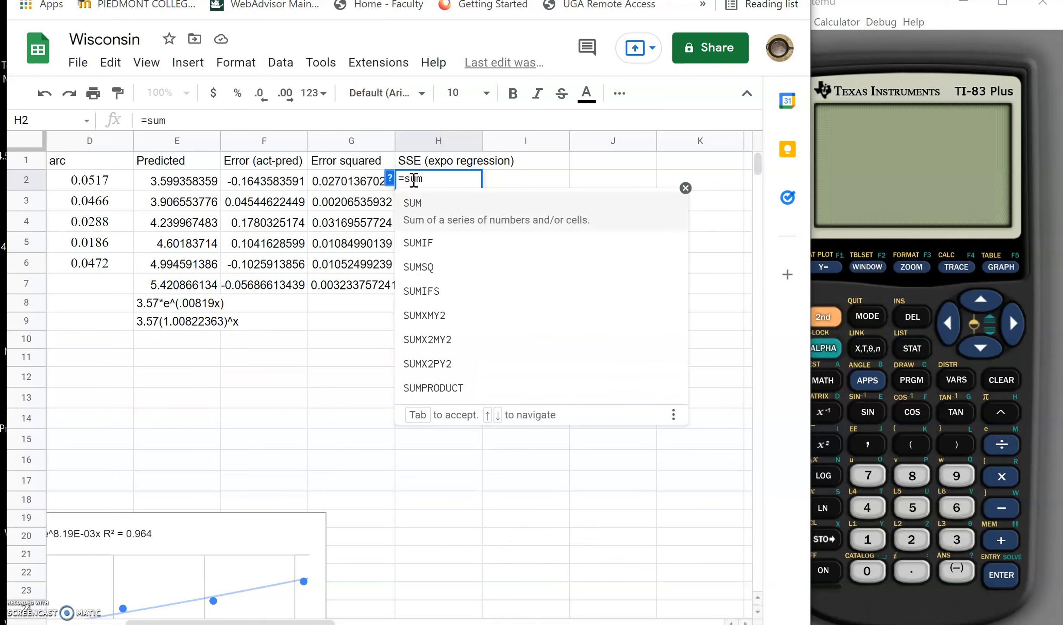
{"action": "left_click", "coordinate": [431, 219]}
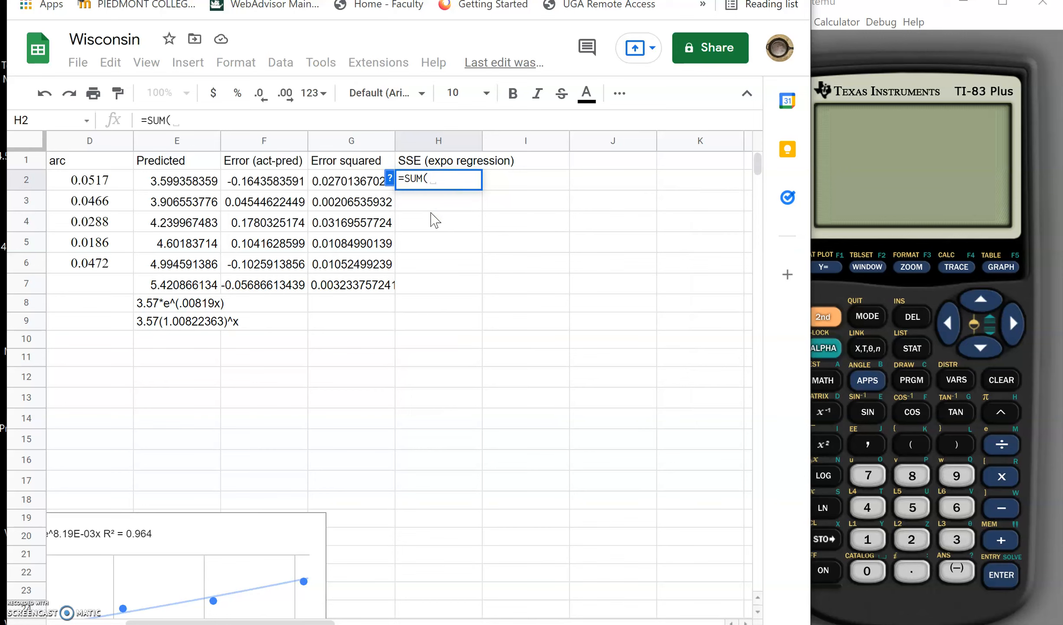
{"action": "key", "text": "BackSpace"}
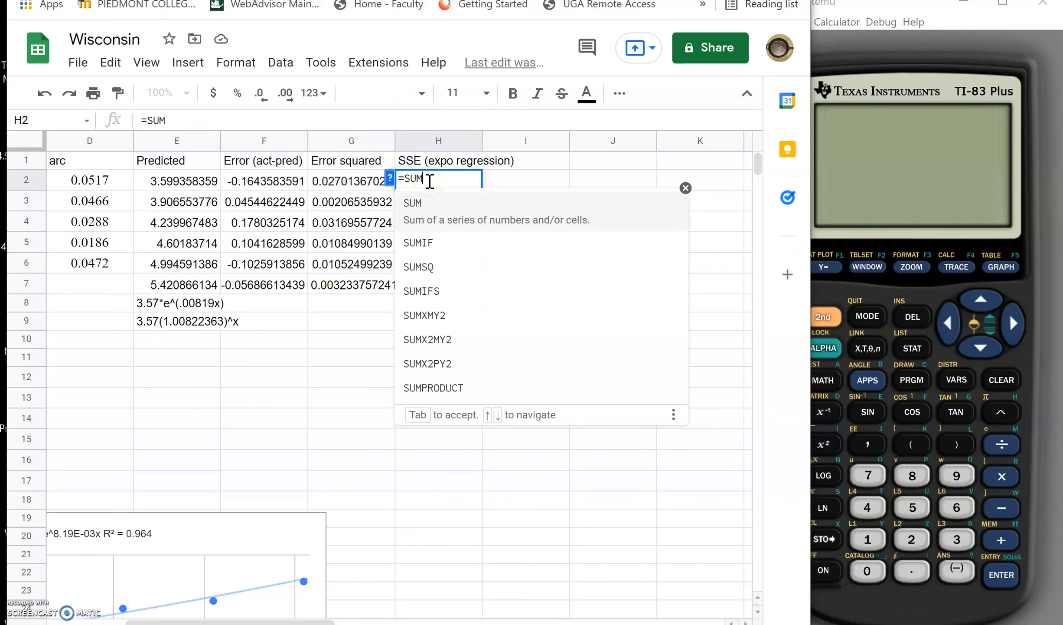
{"action": "type", "text": "("}
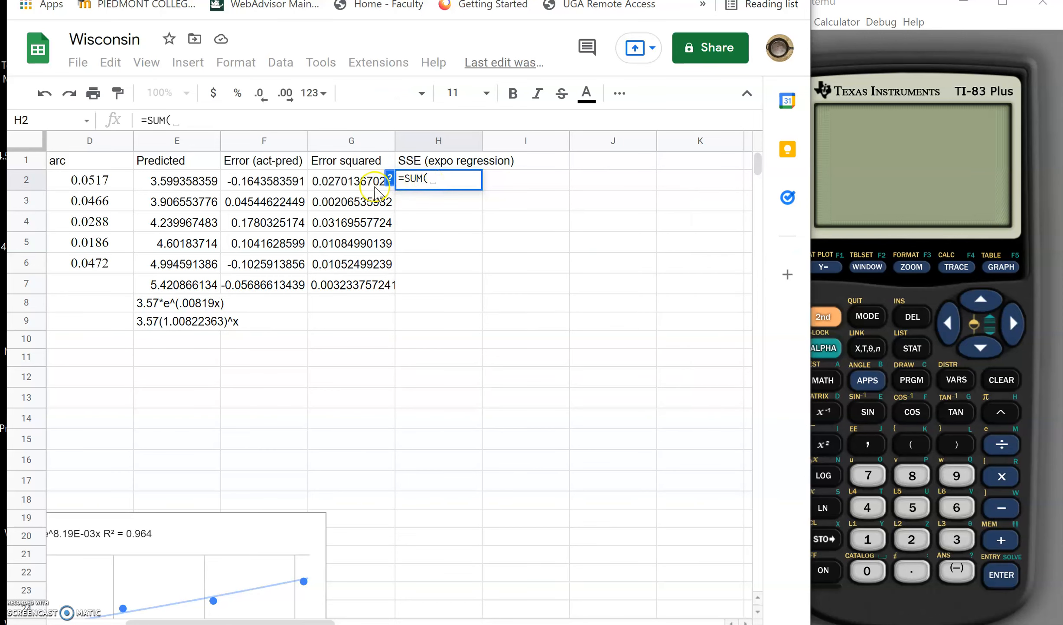
{"action": "left_click", "coordinate": [337, 180]}
{"action": "left_click_drag", "start_coordinate": [338, 181], "coordinate": [348, 280]}
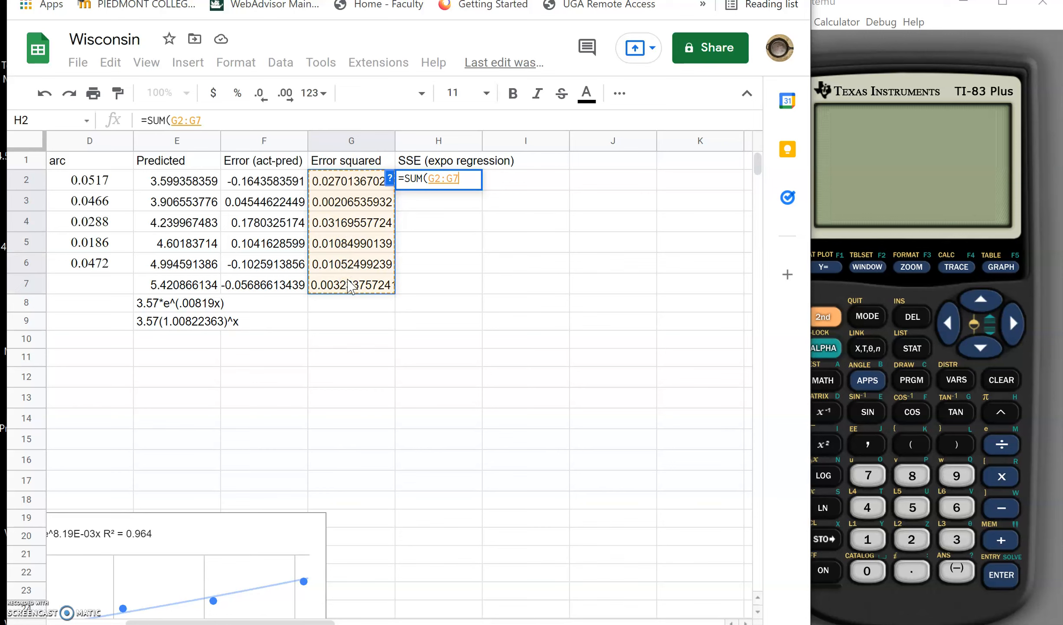
{"action": "type", "text": ")"}
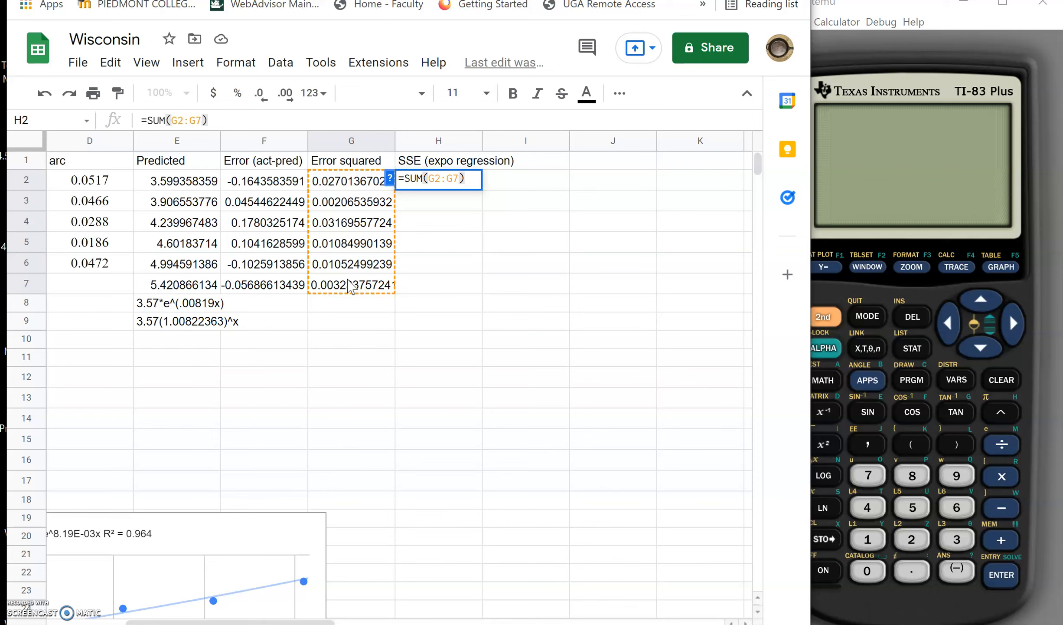
{"action": "key", "text": "Return"}
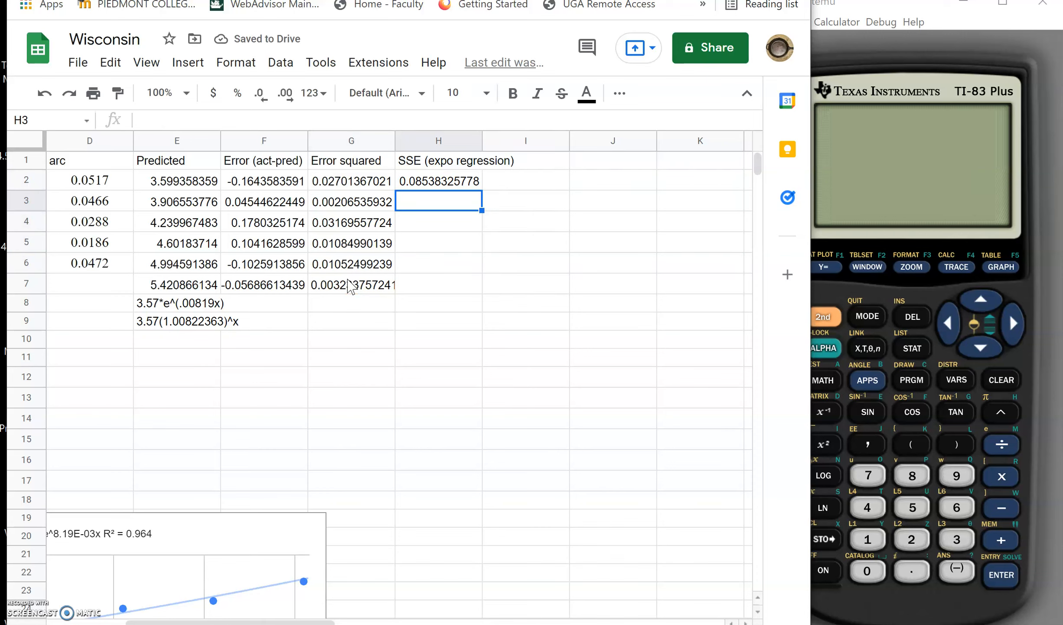
Step: Add the header Average error in cell I1
{"action": "left_click", "coordinate": [513, 162]}
{"action": "type", "text": "A"}
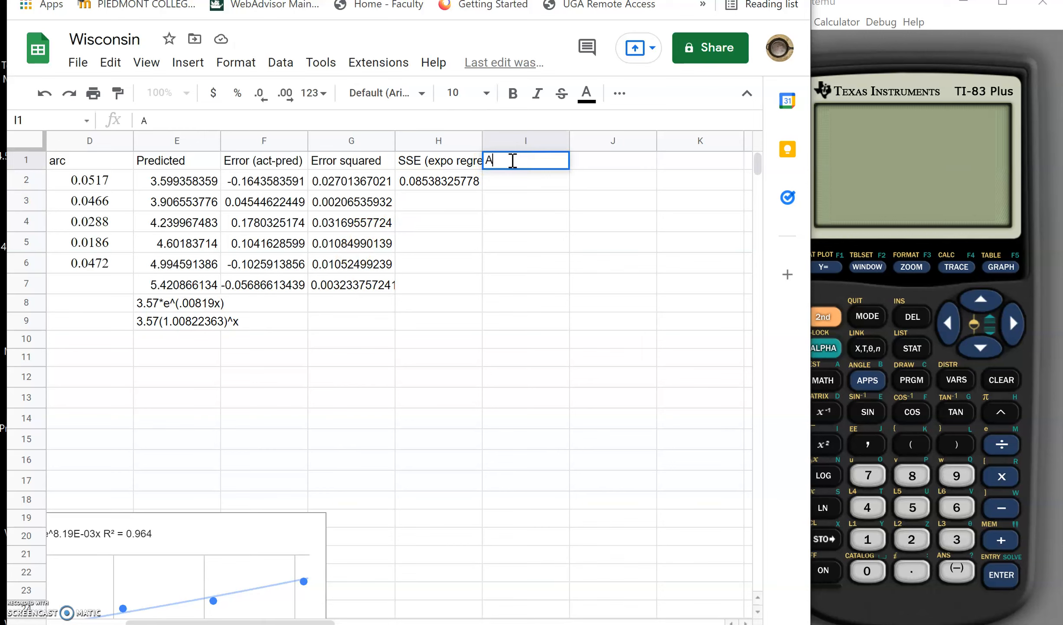
{"action": "type", "text": "verage error"}
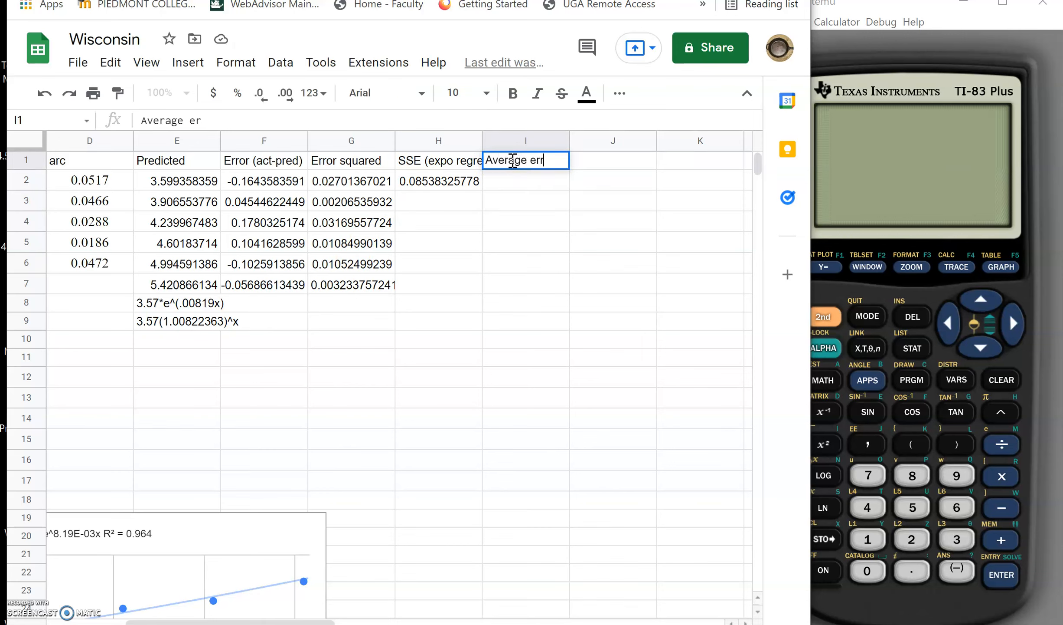
Step: Enter the formula =sqrt(H2/6) in cell I2 to compute the average error from the SSE
{"action": "left_click", "coordinate": [521, 185]}
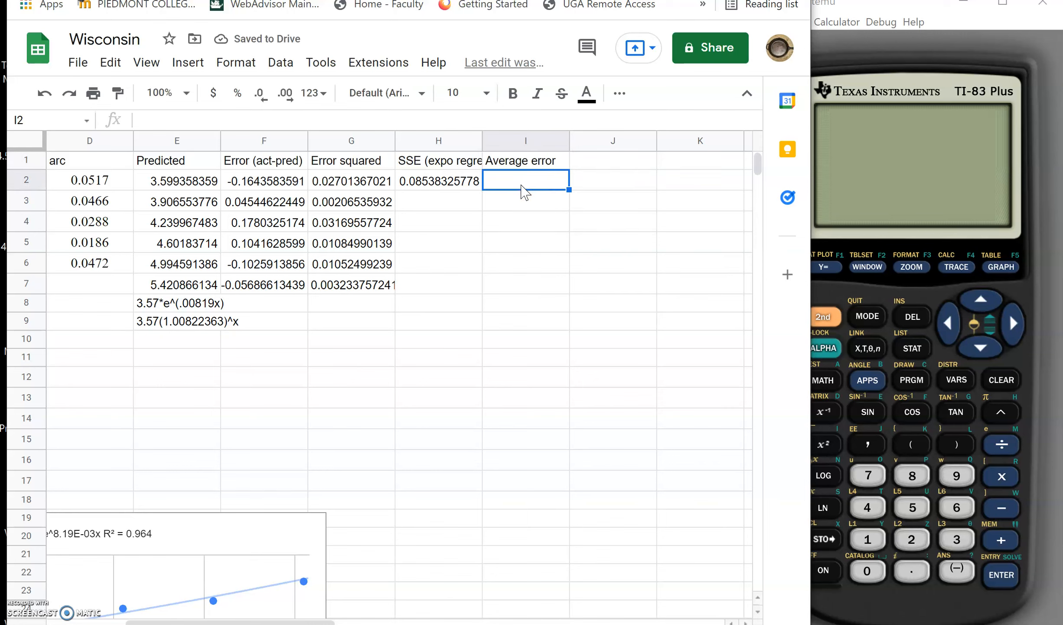
{"action": "type", "text": "="}
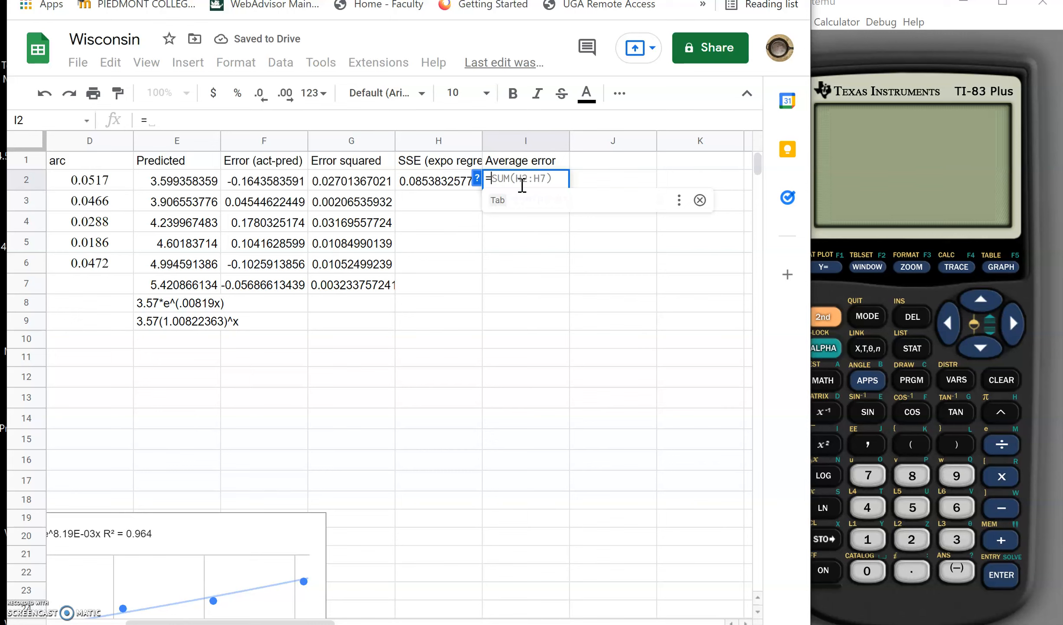
{"action": "type", "text": "sqrt"}
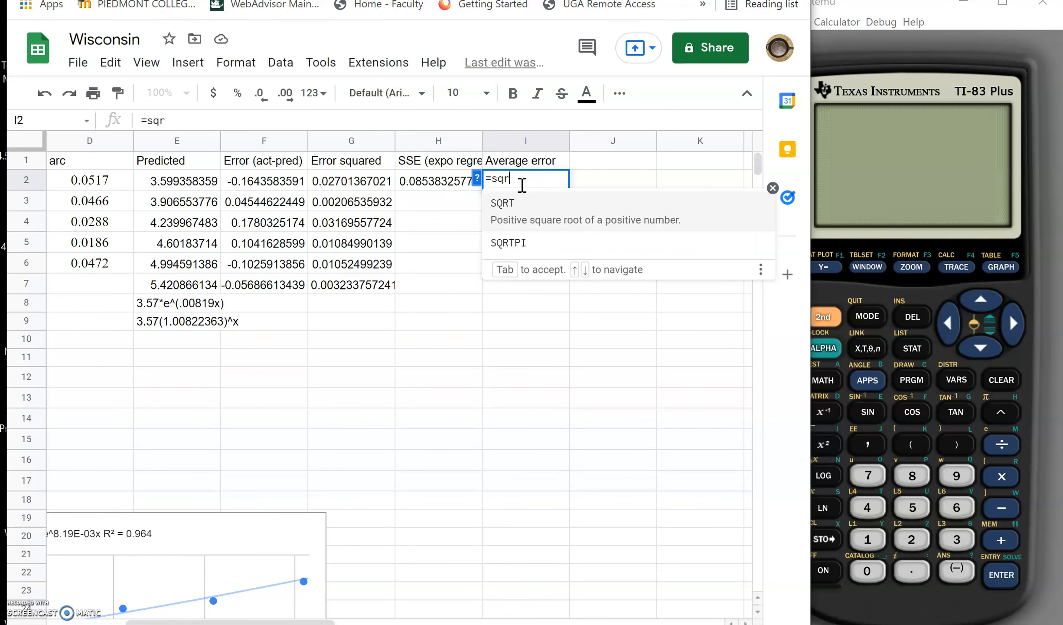
{"action": "left_click", "coordinate": [527, 223]}
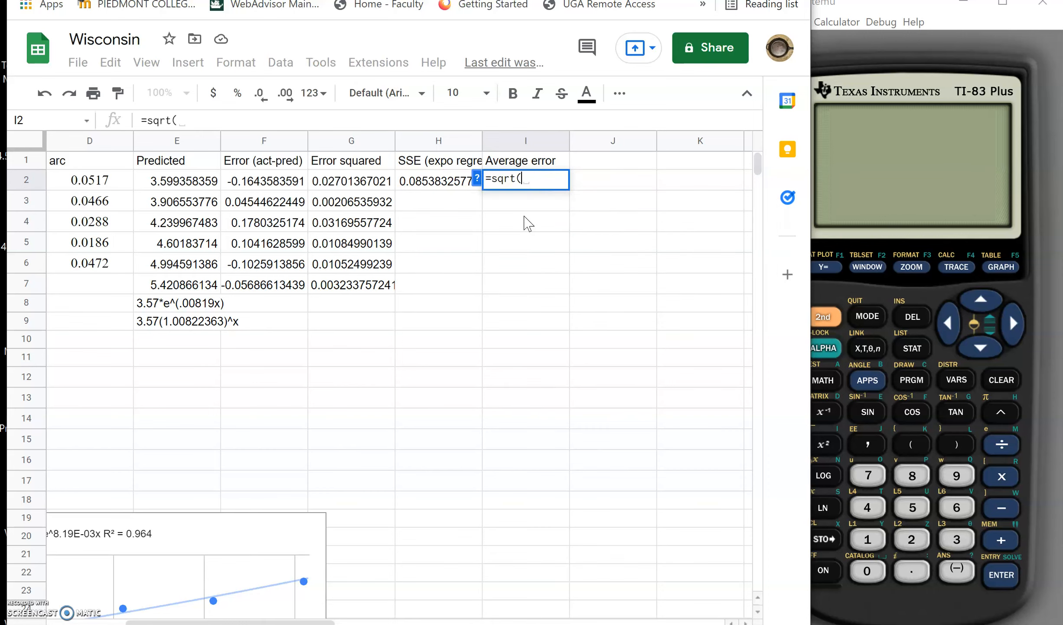
{"action": "left_click", "coordinate": [436, 181]}
{"action": "type", "text": "/"}
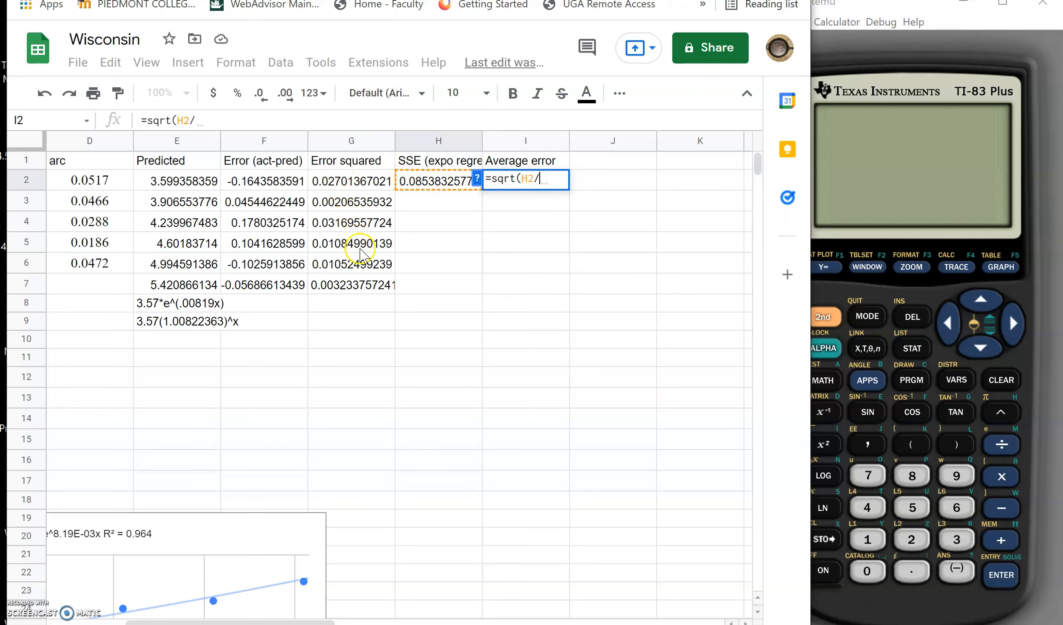
{"action": "scroll", "coordinate": [206, 252], "scroll_direction": "left", "scroll_amount": 1}
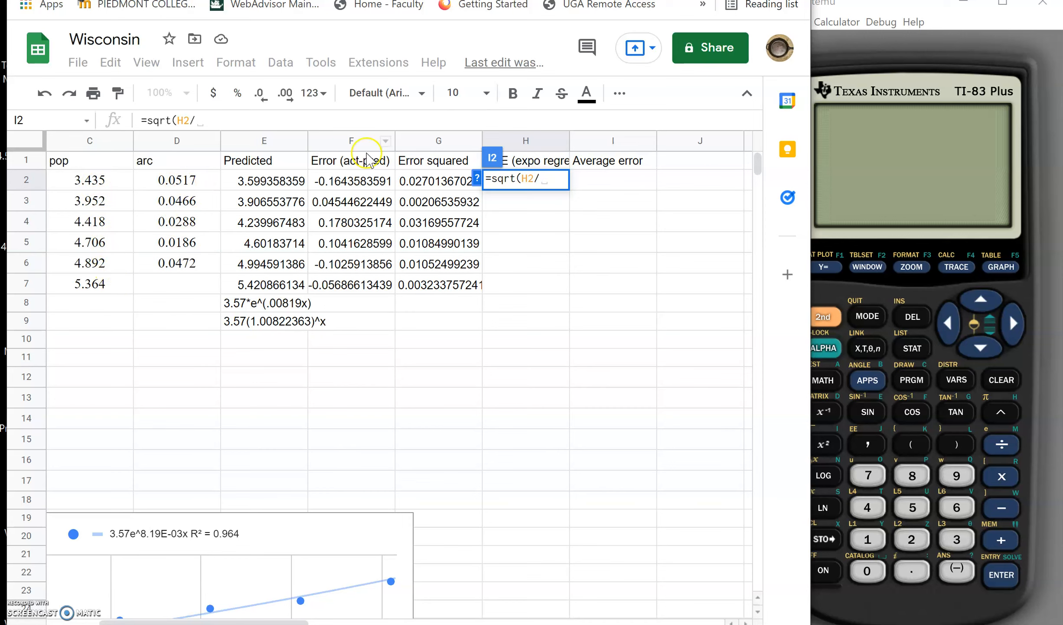
{"action": "type", "text": "6)"}
{"action": "key", "text": "Return"}
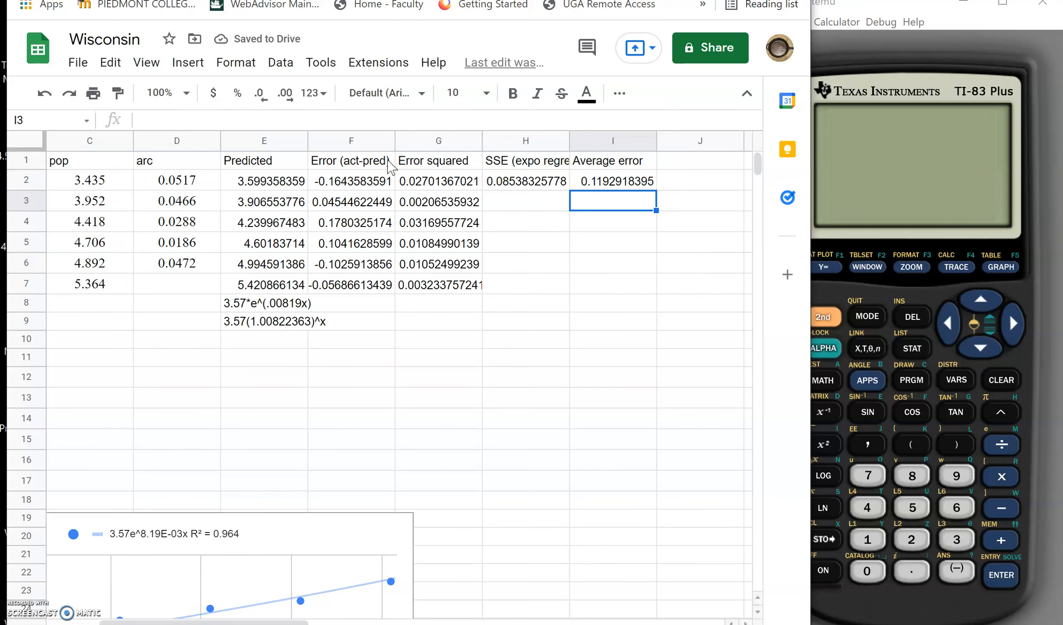
{"action": "key", "text": "Up"}
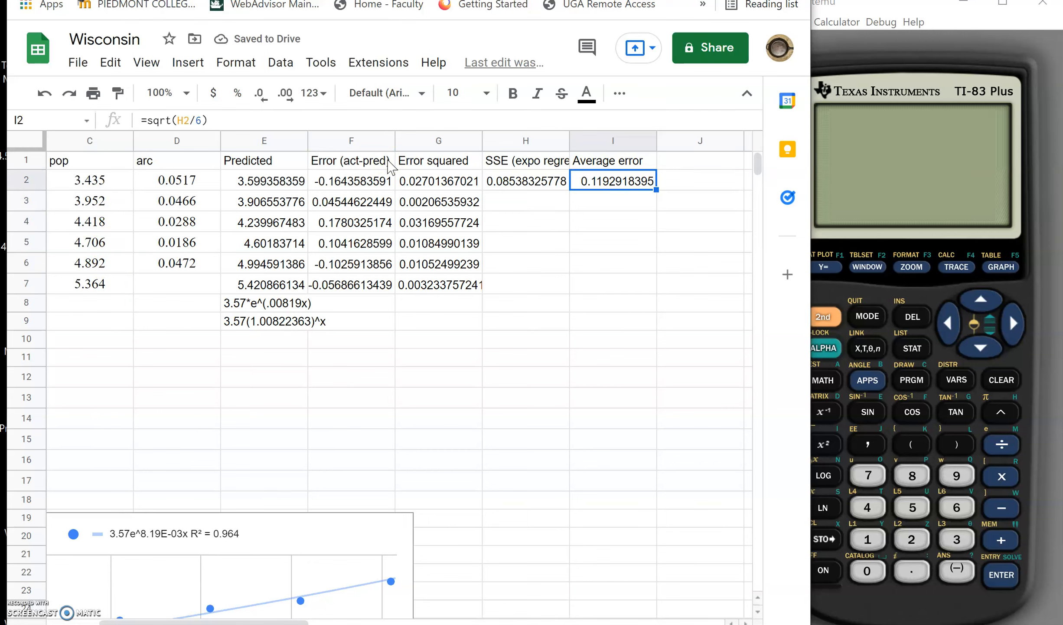
{"action": "key", "text": "Left"}
{"action": "key", "text": "Down"}
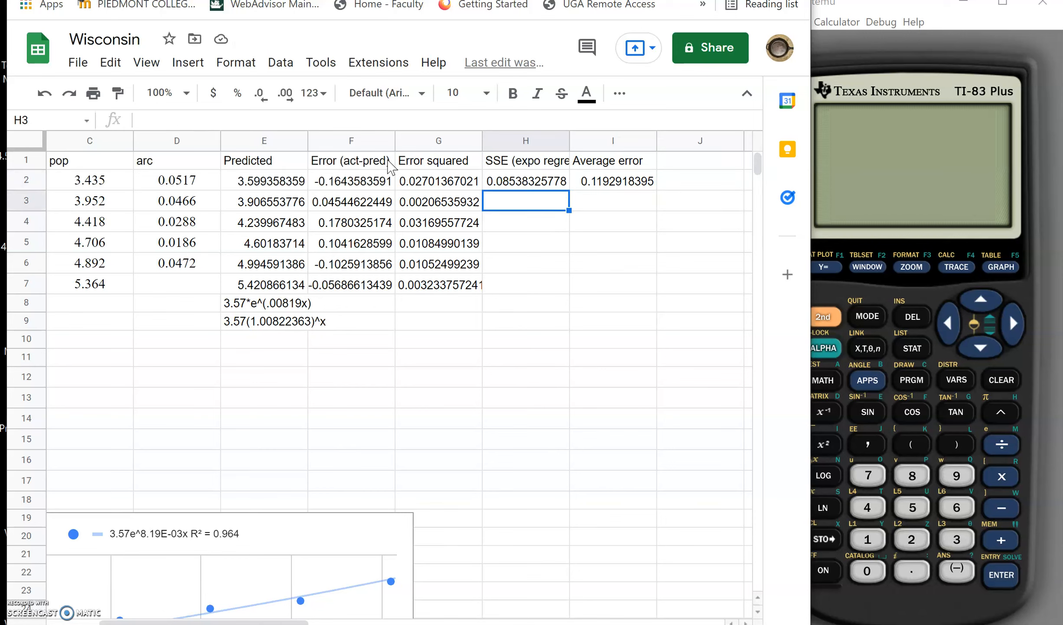
{"action": "key", "text": "Left"}
{"action": "key", "text": "Left"}
{"action": "key", "text": "Left"}
{"action": "key", "text": "Left"}
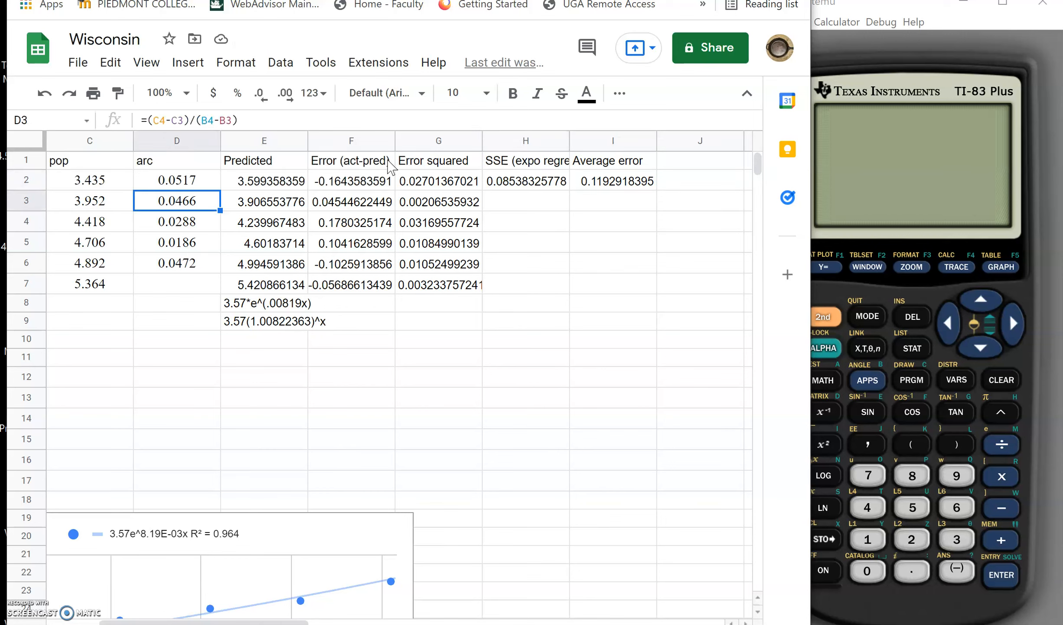